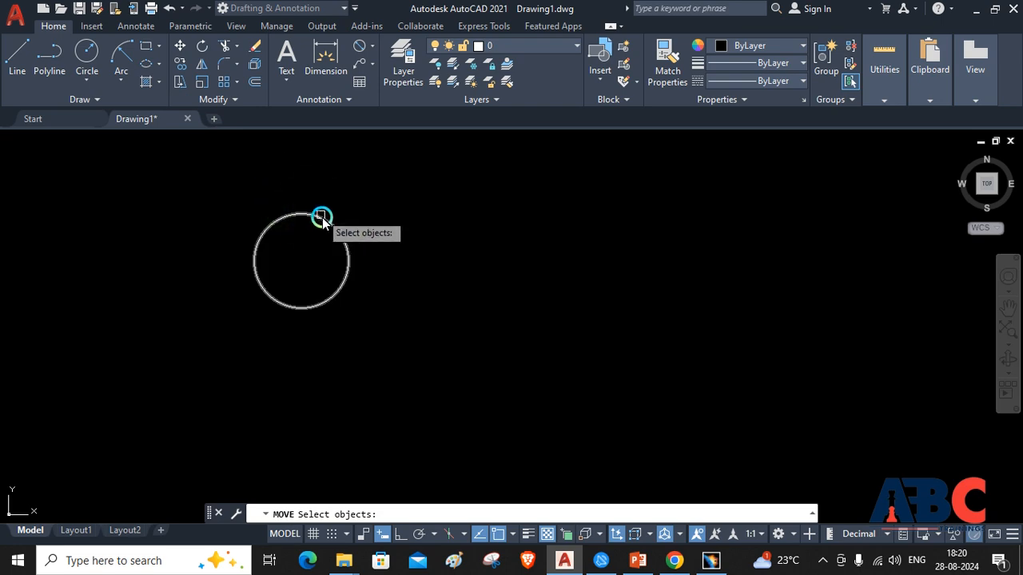
Move the circle by its centre about 579 units horizontally to the right
{"action": "left_click", "coordinate": [326, 223]}
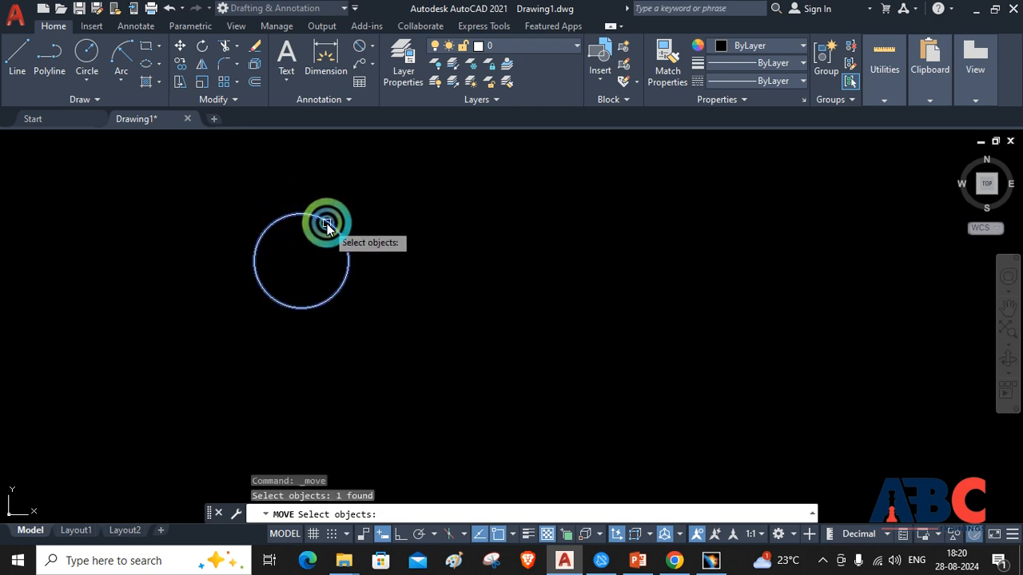
{"action": "key", "text": "Return"}
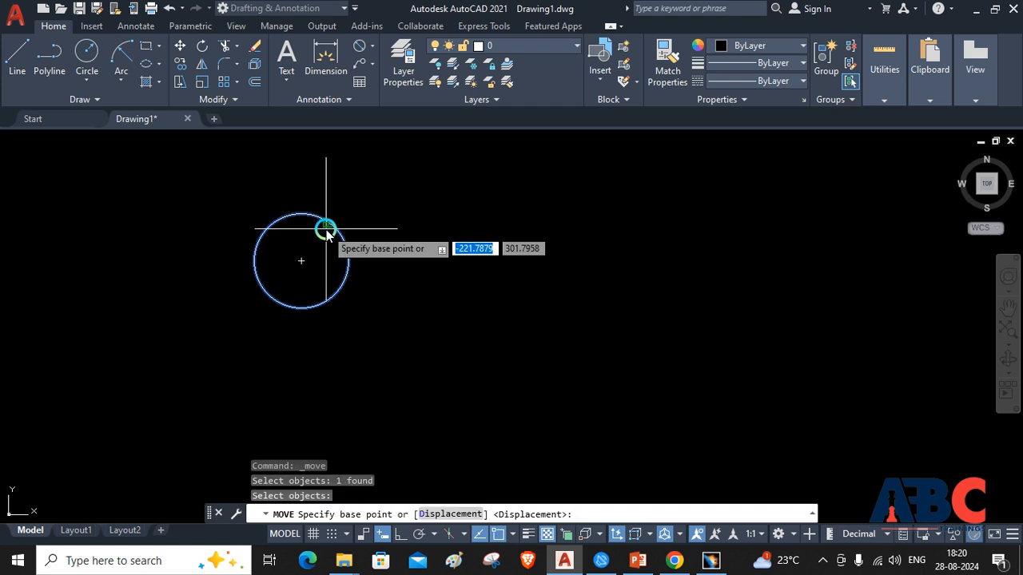
{"action": "left_click", "coordinate": [303, 266]}
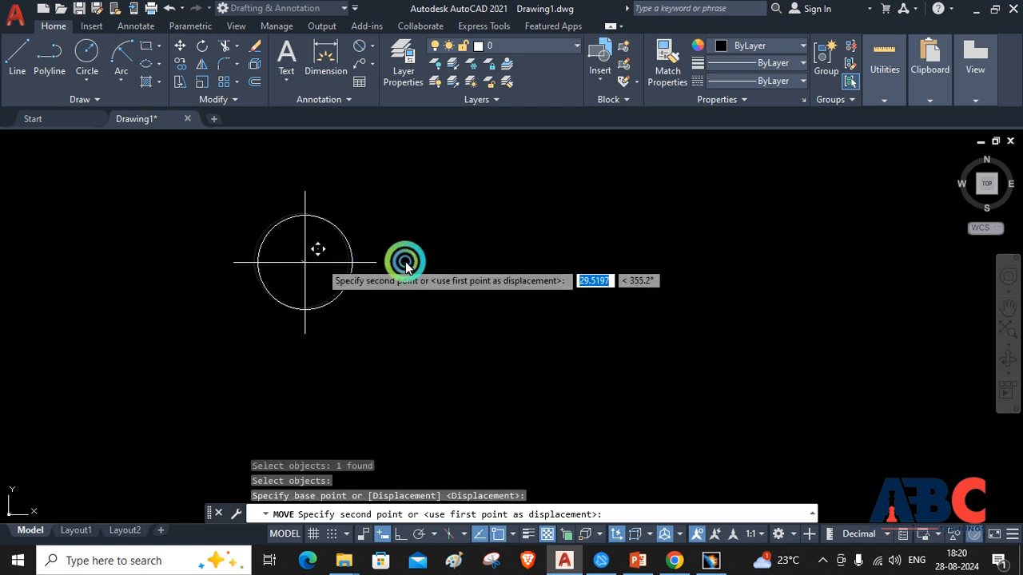
{"action": "left_click", "coordinate": [478, 261]}
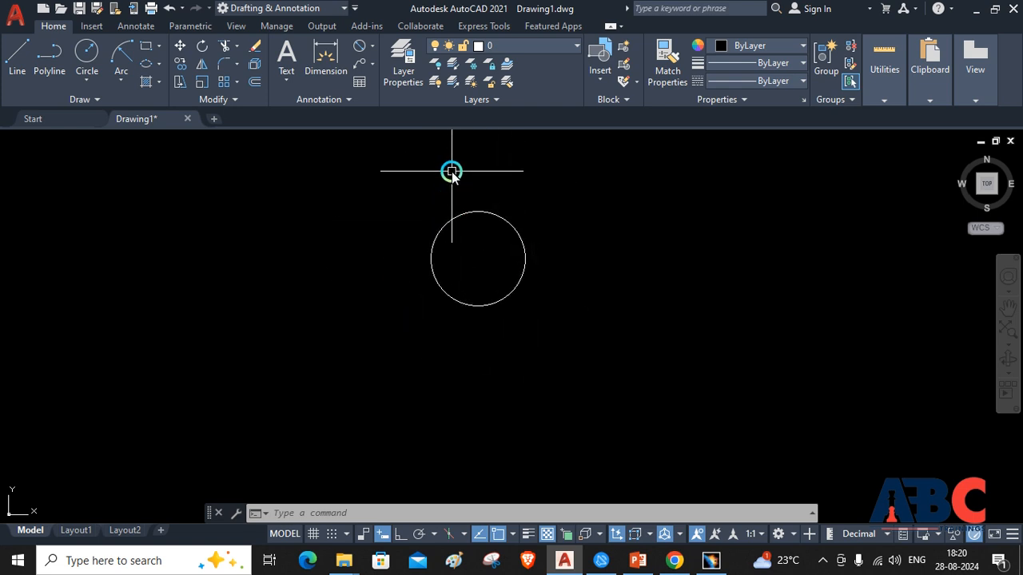
Copy the circle from its centre, placing one copy to its right and another about 355 units above it
{"action": "left_click", "coordinate": [180, 64]}
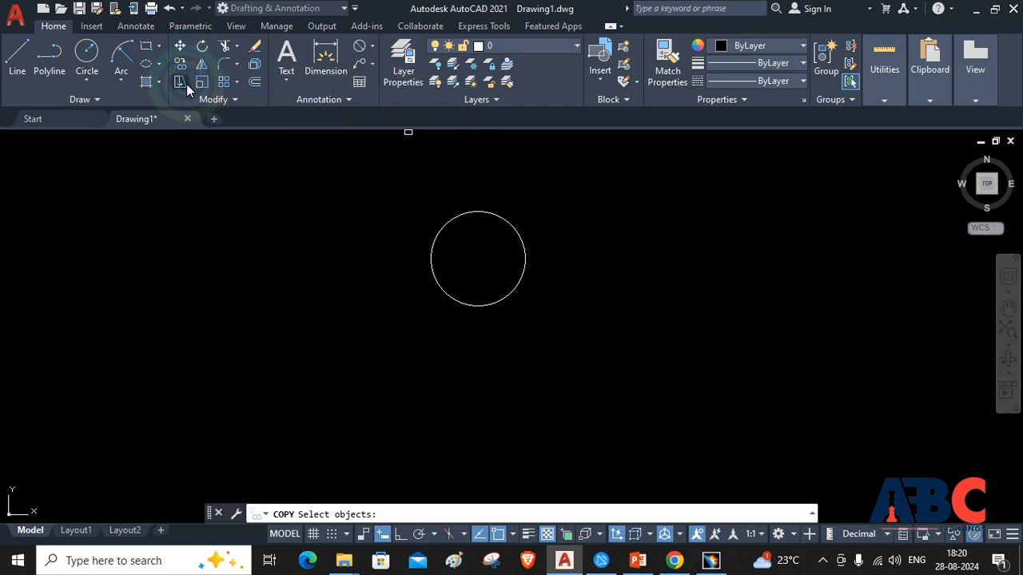
{"action": "left_click", "coordinate": [439, 233]}
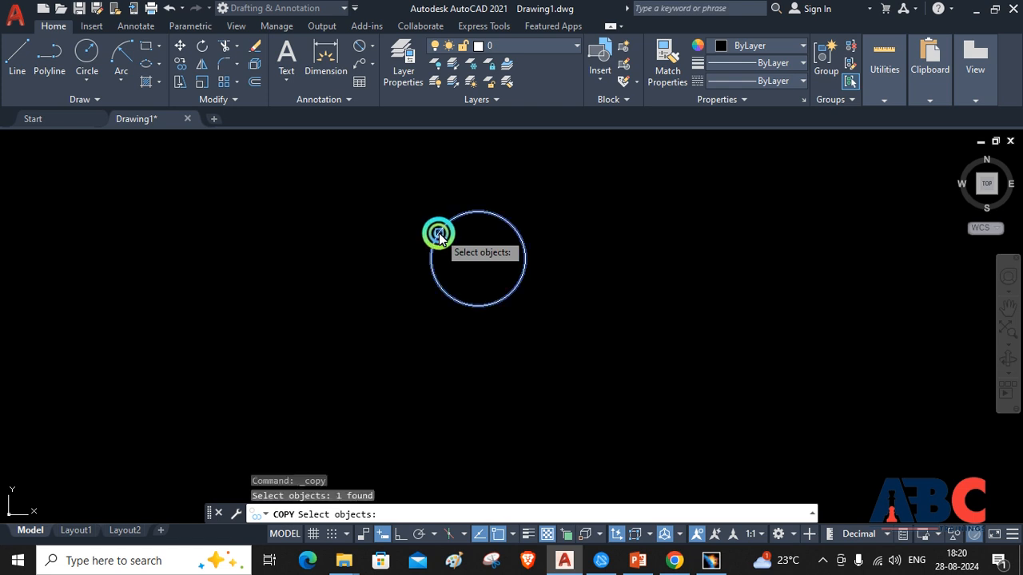
{"action": "key", "text": "Return"}
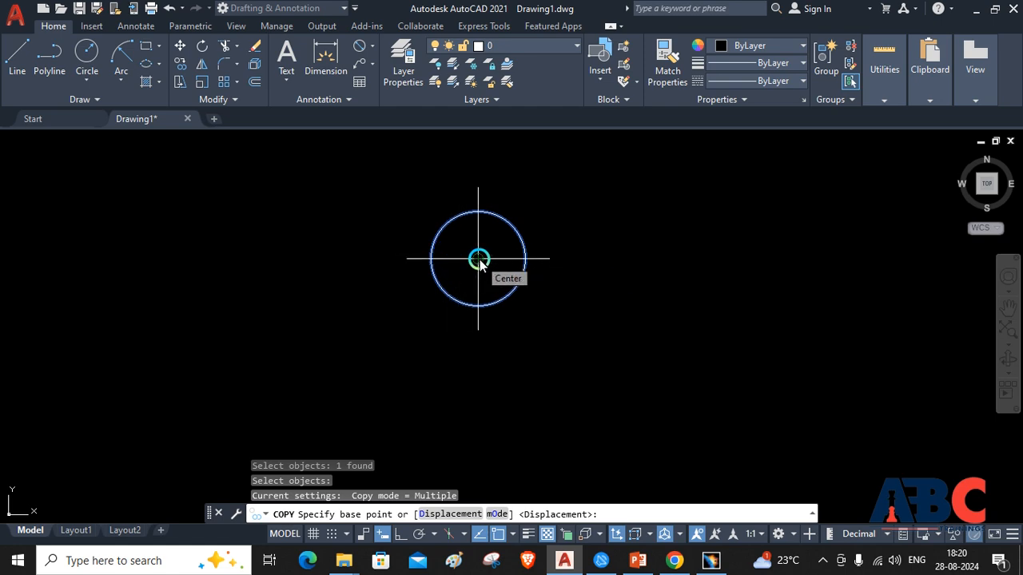
{"action": "left_click", "coordinate": [479, 259]}
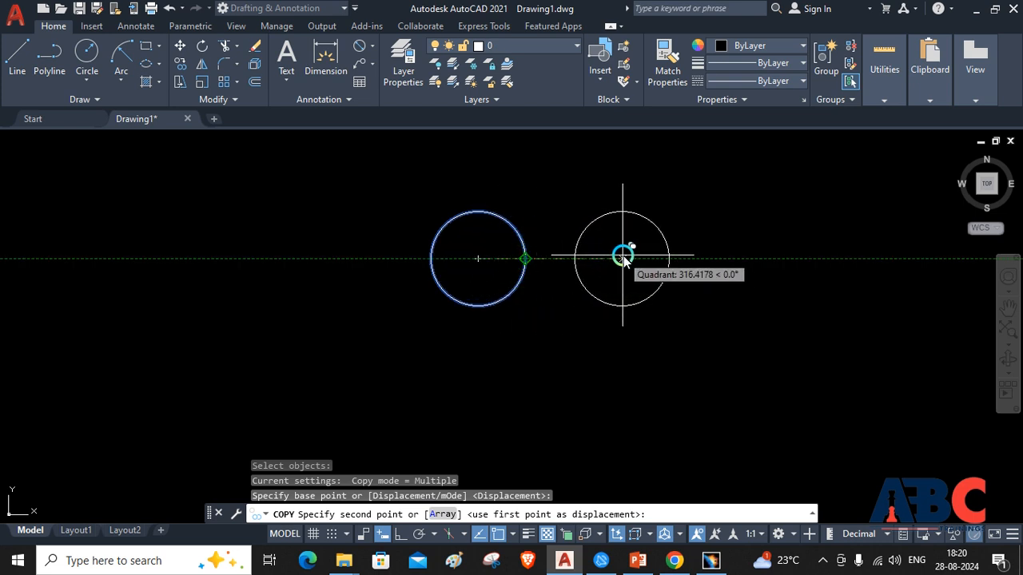
{"action": "left_click", "coordinate": [622, 258]}
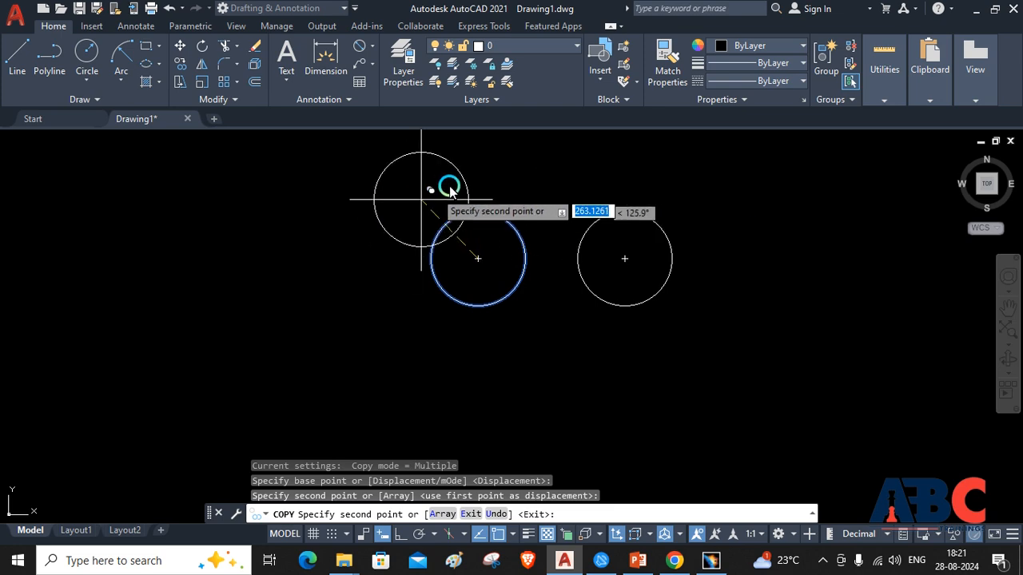
{"action": "left_click", "coordinate": [476, 148]}
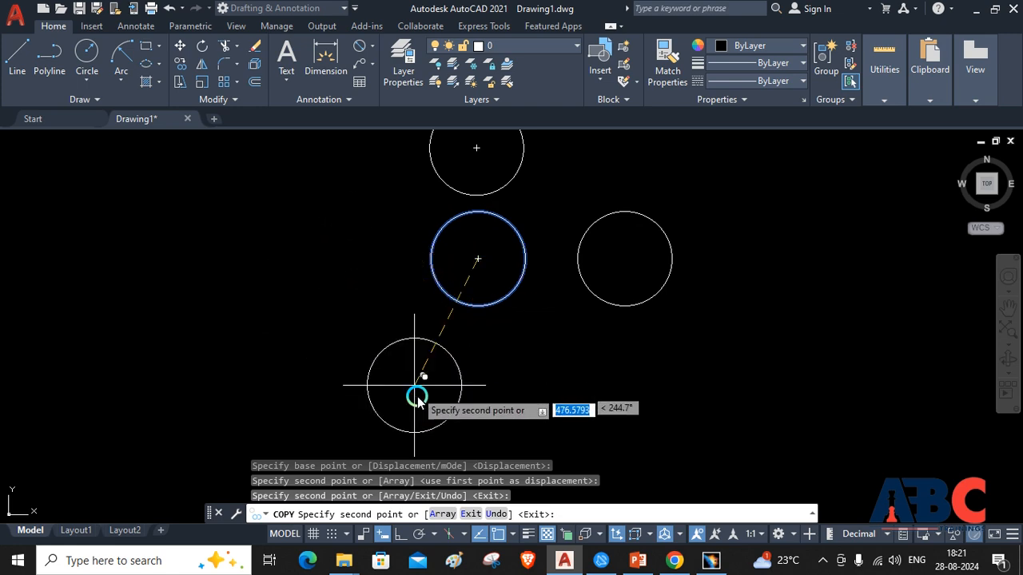
Add a three-item linear array of the circle extending to the left, spaced about 474 units, and end the copy
{"action": "left_click", "coordinate": [436, 517]}
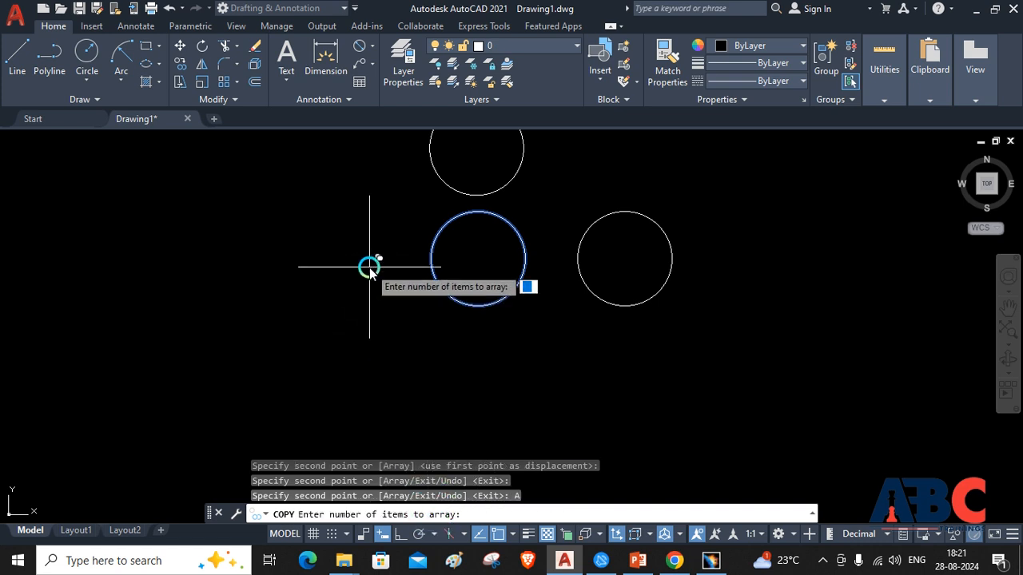
{"action": "key", "text": "Return"}
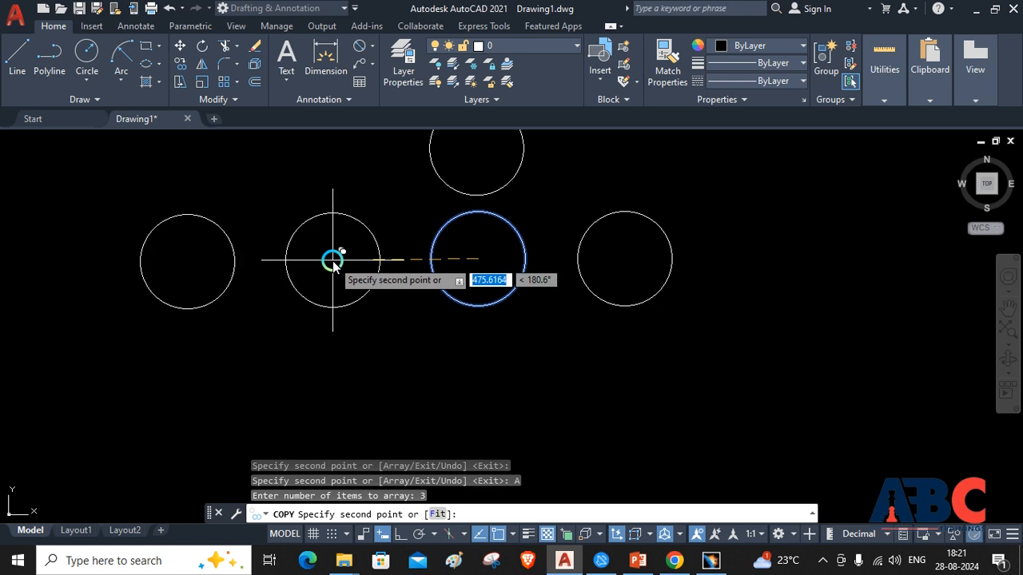
{"action": "scroll", "coordinate": [329, 264], "scroll_direction": "up", "scroll_amount": 4}
{"action": "scroll", "coordinate": [328, 263], "scroll_direction": "down", "scroll_amount": 4}
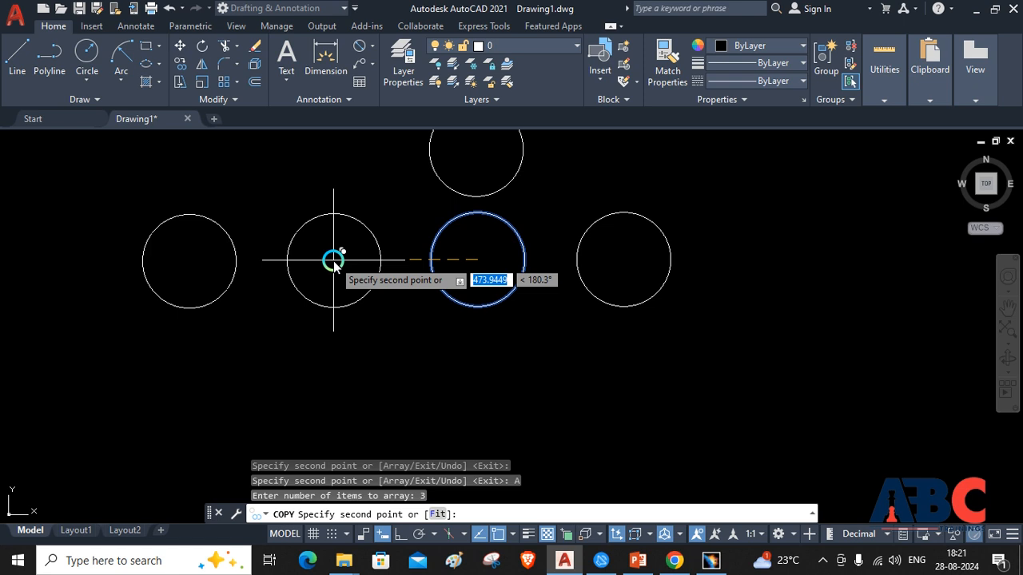
{"action": "left_click", "coordinate": [333, 260]}
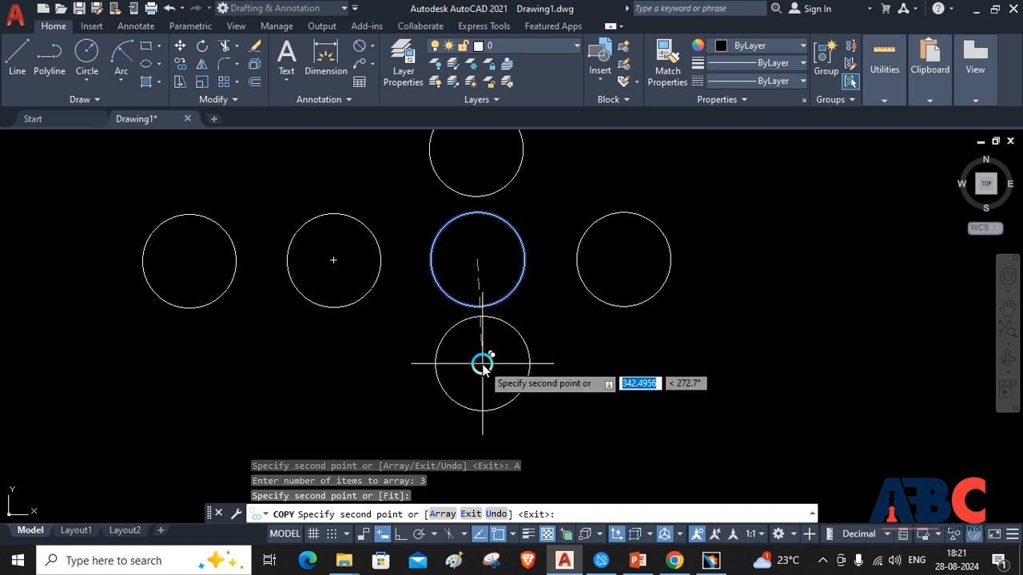
{"action": "key", "text": "Escape"}
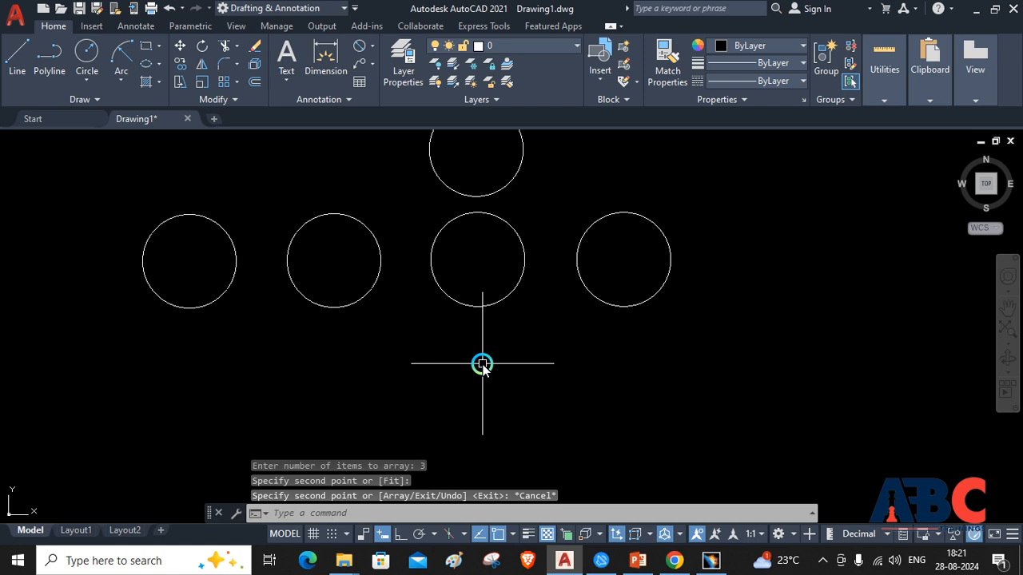
Select all the circles in the drawing with a crossing window and erase them
{"action": "scroll", "coordinate": [637, 293], "scroll_direction": "up", "scroll_amount": 2}
{"action": "scroll", "coordinate": [637, 293], "scroll_direction": "down", "scroll_amount": 4}
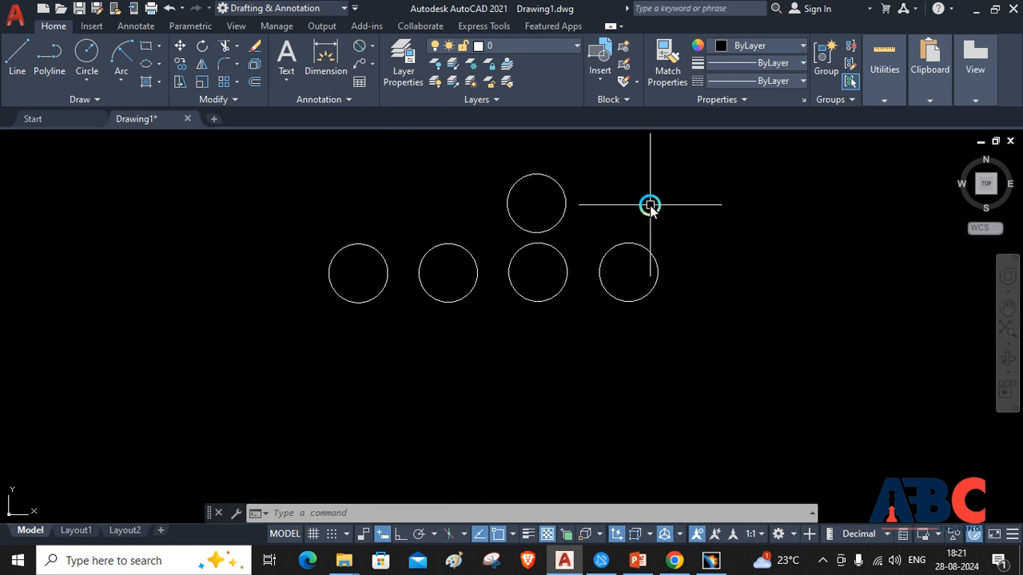
{"action": "left_click", "coordinate": [673, 152]}
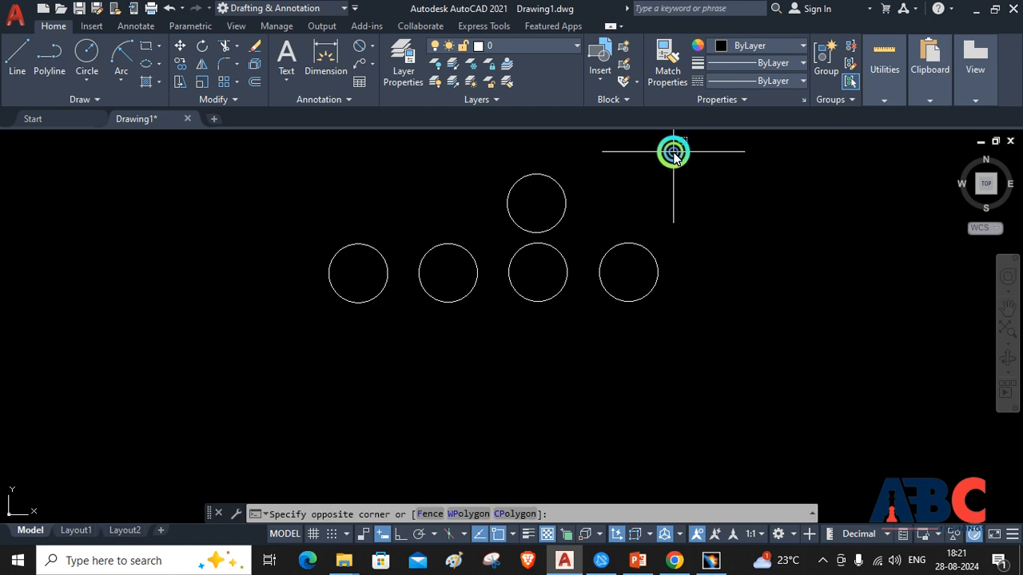
{"action": "left_click", "coordinate": [299, 338]}
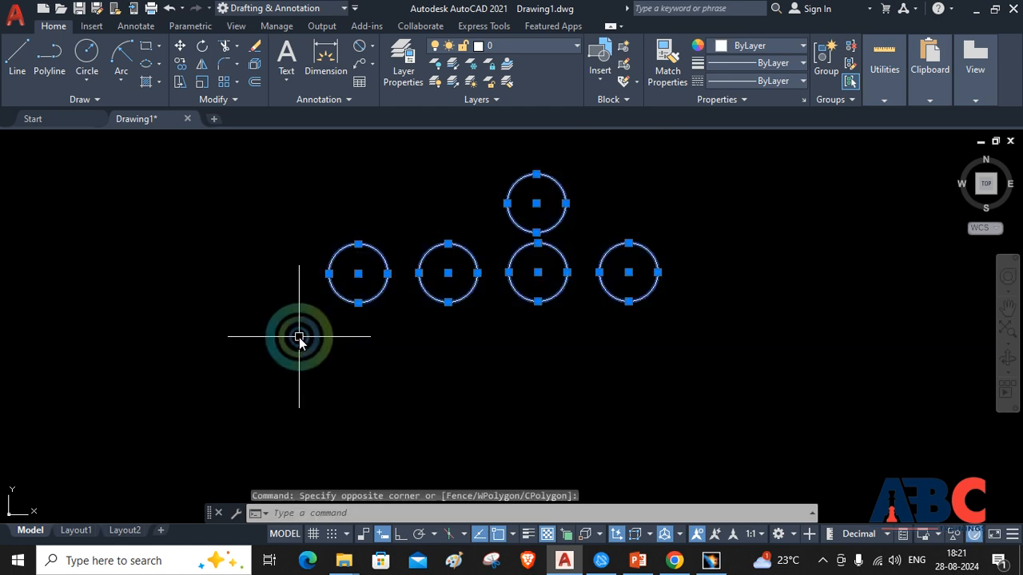
{"action": "key", "text": "Delete"}
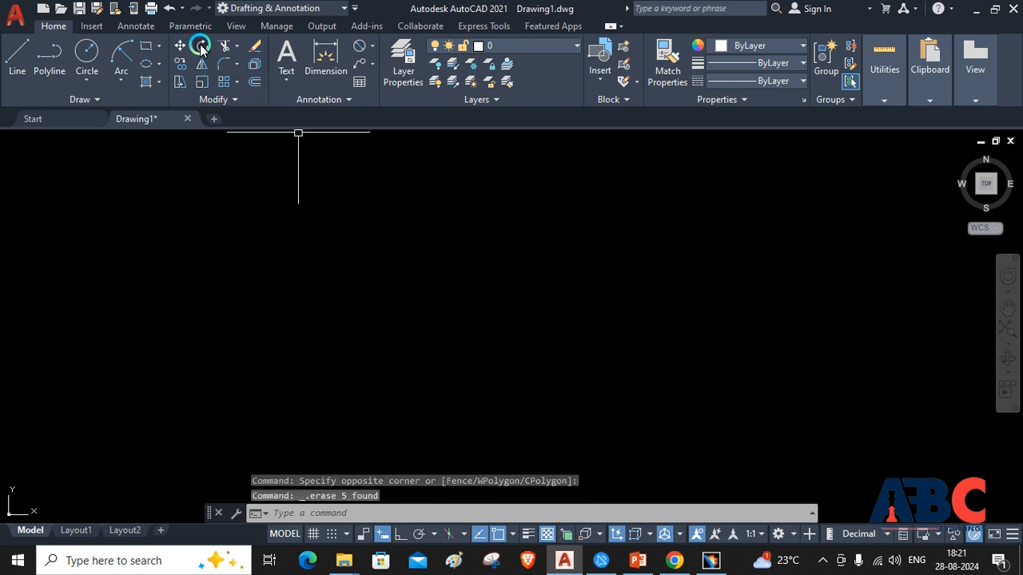
Draw a horizontal rectangle by two opposite corners, about three times as wide as it is tall
{"action": "left_click", "coordinate": [144, 50]}
{"action": "left_click", "coordinate": [299, 383]}
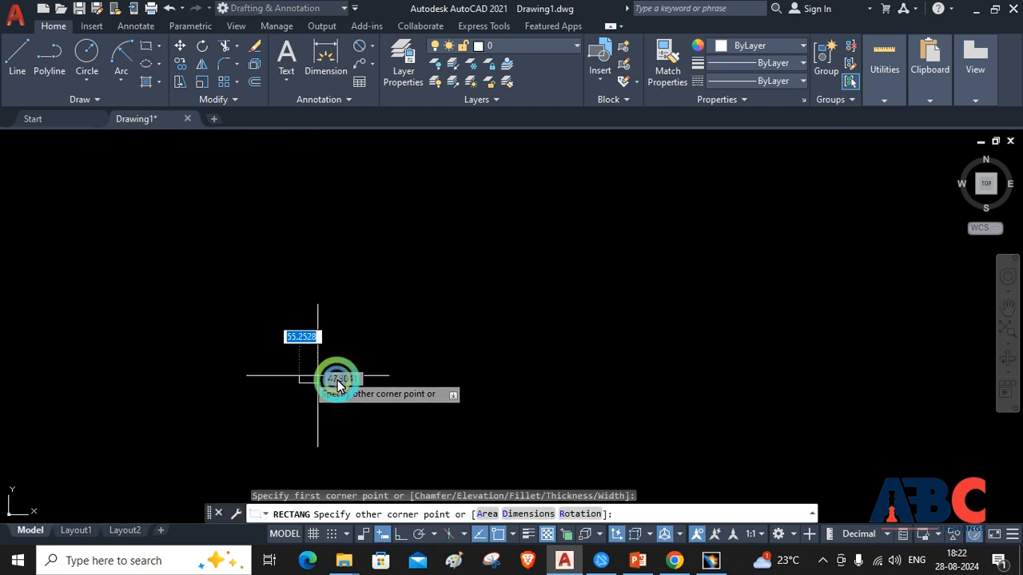
{"action": "left_click", "coordinate": [512, 312]}
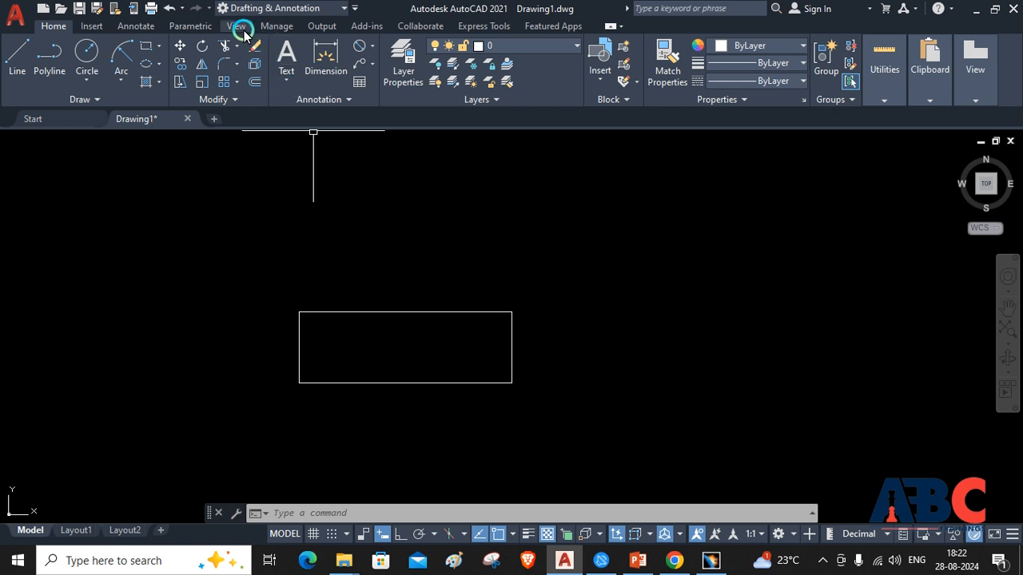
Rotate the rectangle by 90 degrees about its lower-left corner
{"action": "left_click", "coordinate": [201, 48]}
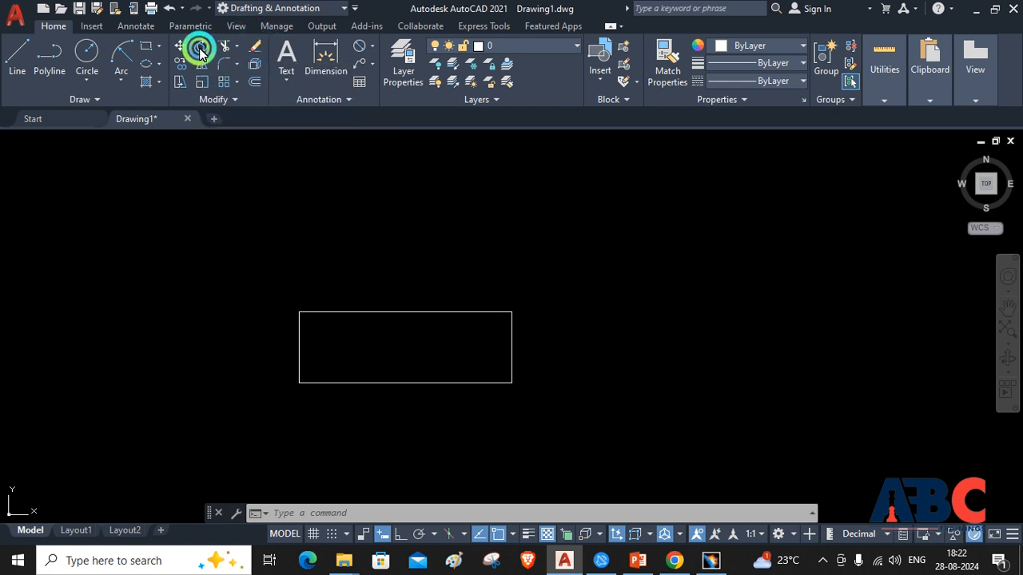
{"action": "left_click", "coordinate": [381, 382]}
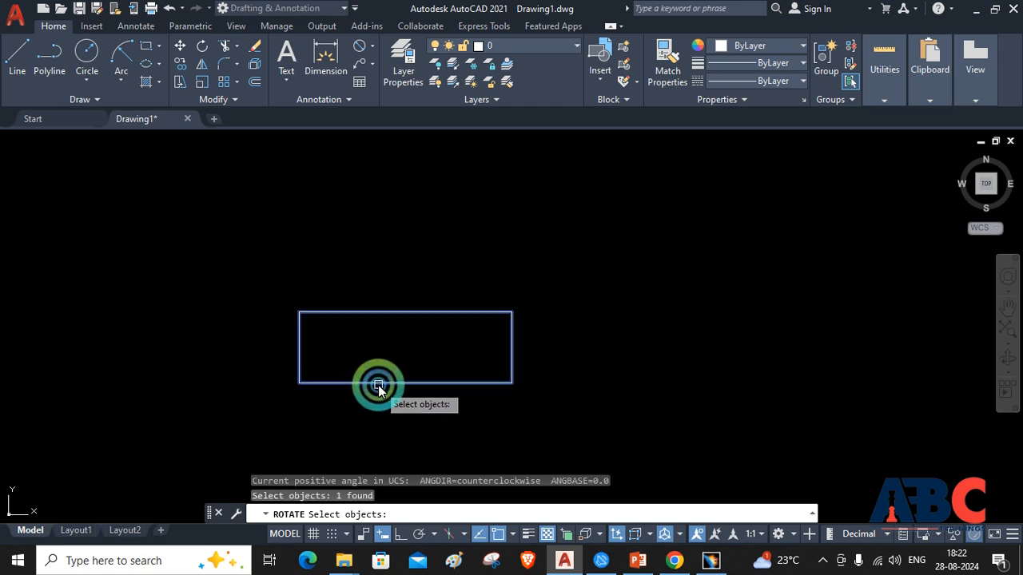
{"action": "key", "text": "Return"}
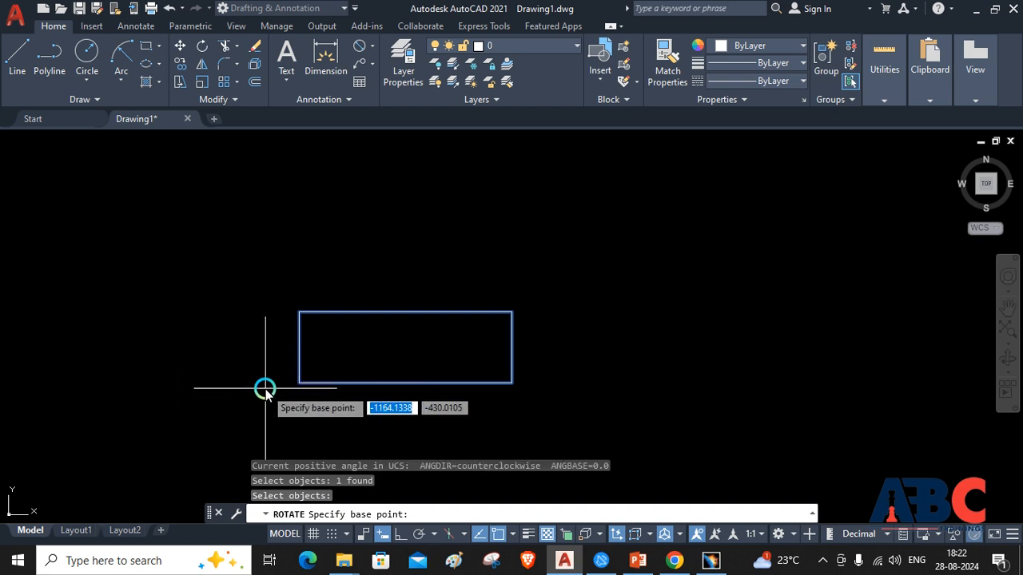
{"action": "left_click", "coordinate": [296, 383]}
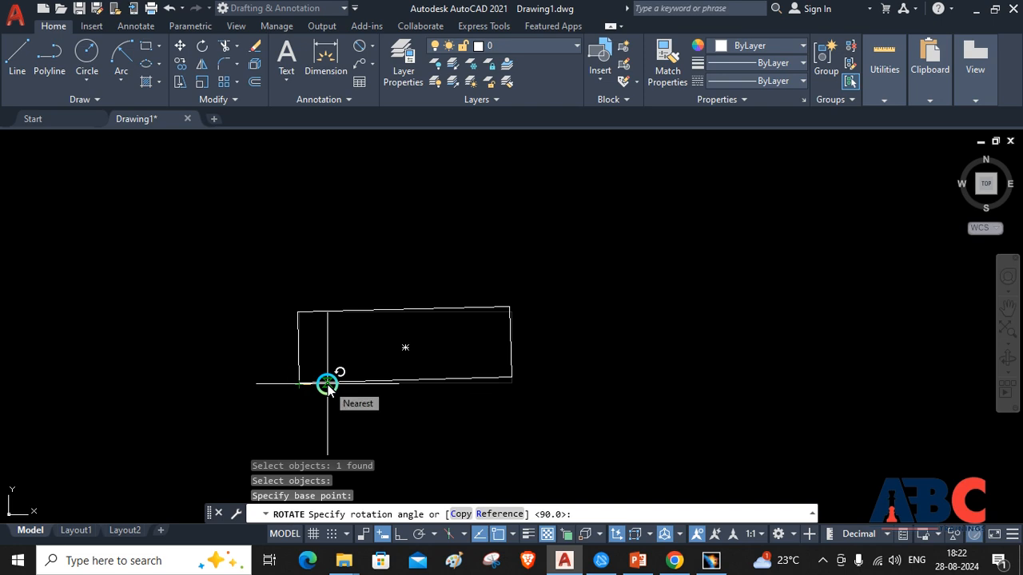
{"action": "type", "text": "90"}
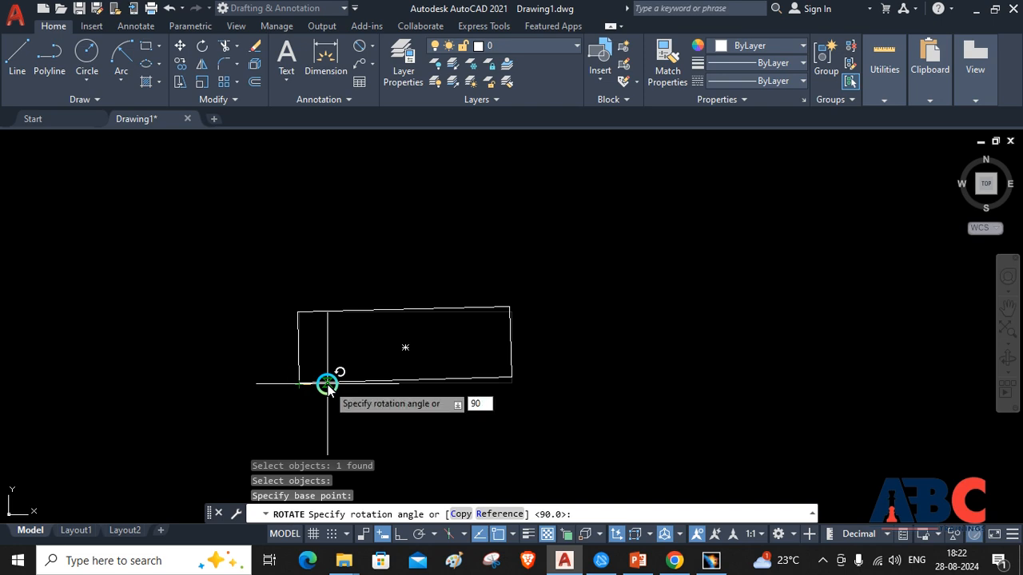
{"action": "key", "text": "Return"}
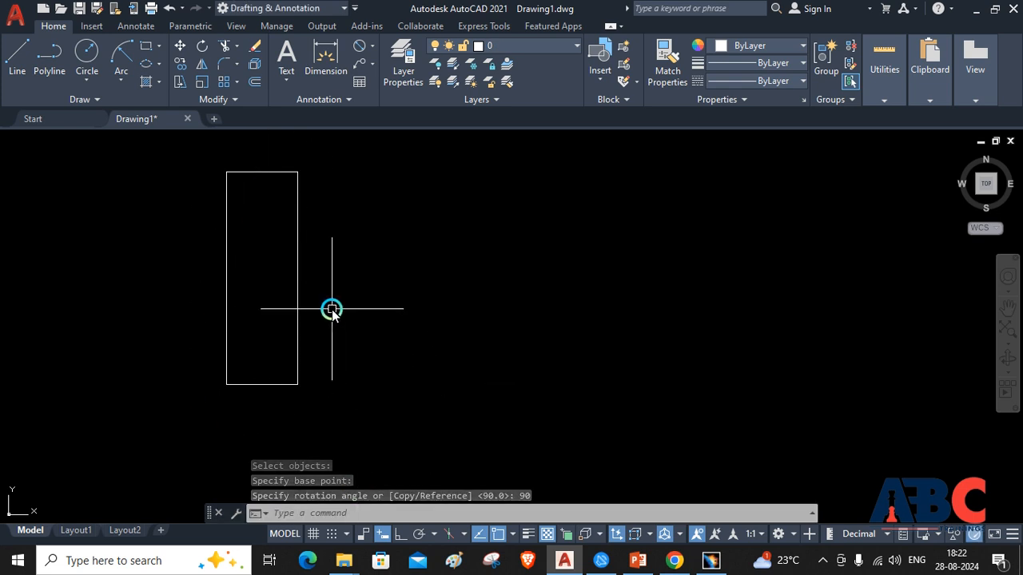
Rotate the upright rectangle about its geometric centre so that its long sides slope down to the right
{"action": "left_click", "coordinate": [205, 48]}
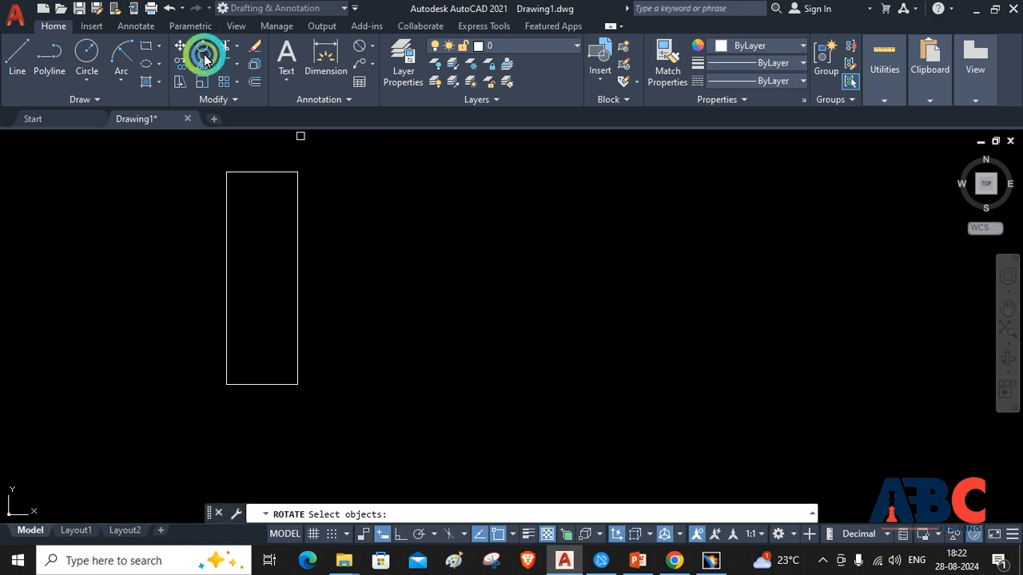
{"action": "left_click", "coordinate": [296, 264]}
{"action": "key", "text": "Return"}
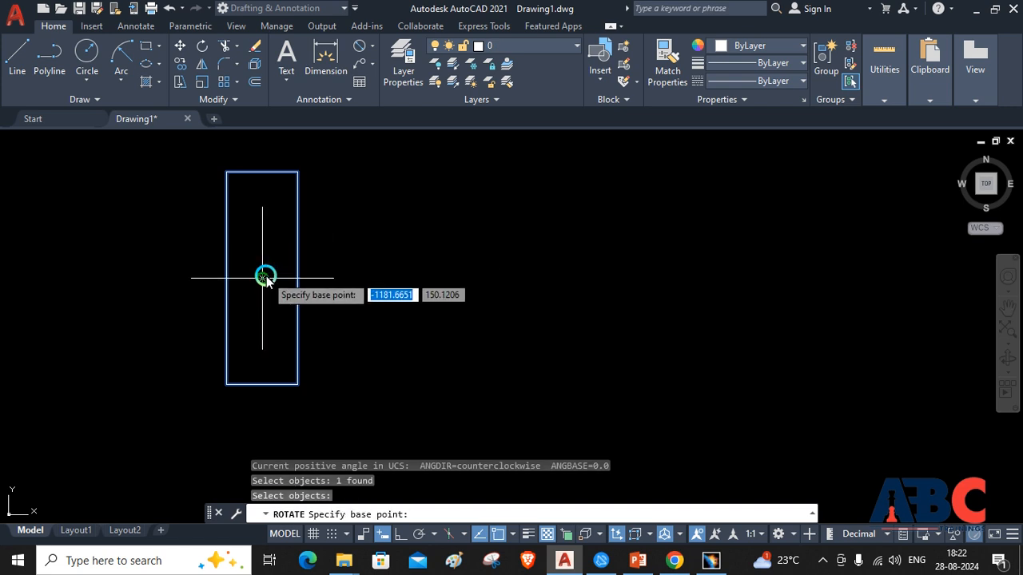
{"action": "left_click", "coordinate": [264, 279]}
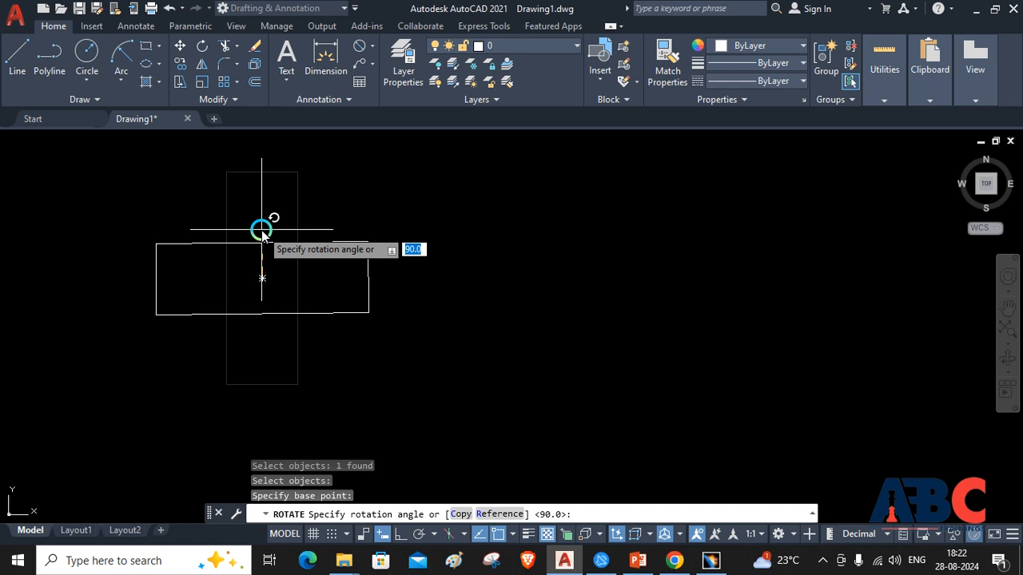
{"action": "key", "text": "Return"}
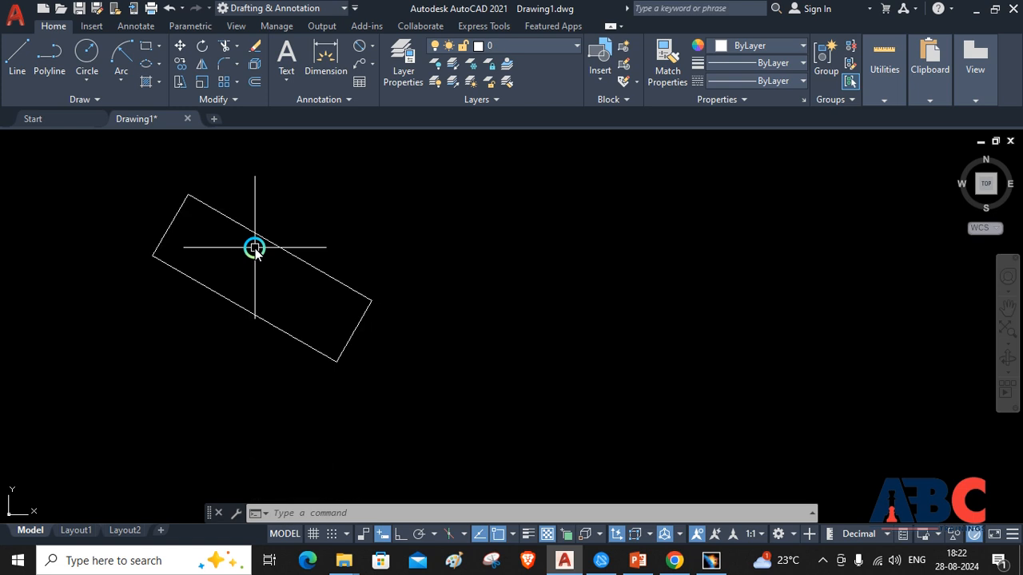
Rotate the sloping rectangle by 30 degrees about its lowest corner so that its long sides are horizontal
{"action": "left_click", "coordinate": [202, 46]}
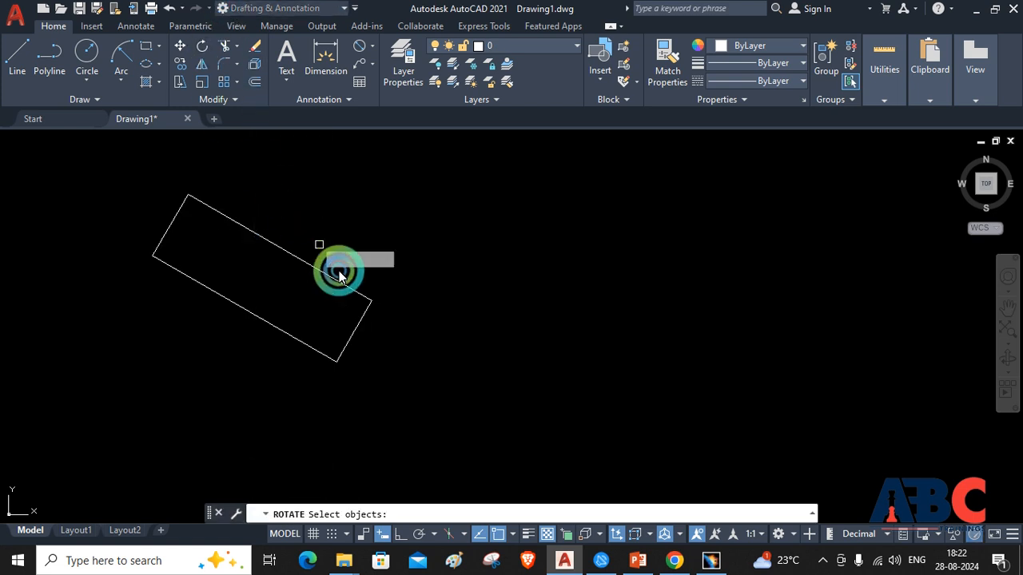
{"action": "left_click", "coordinate": [343, 366]}
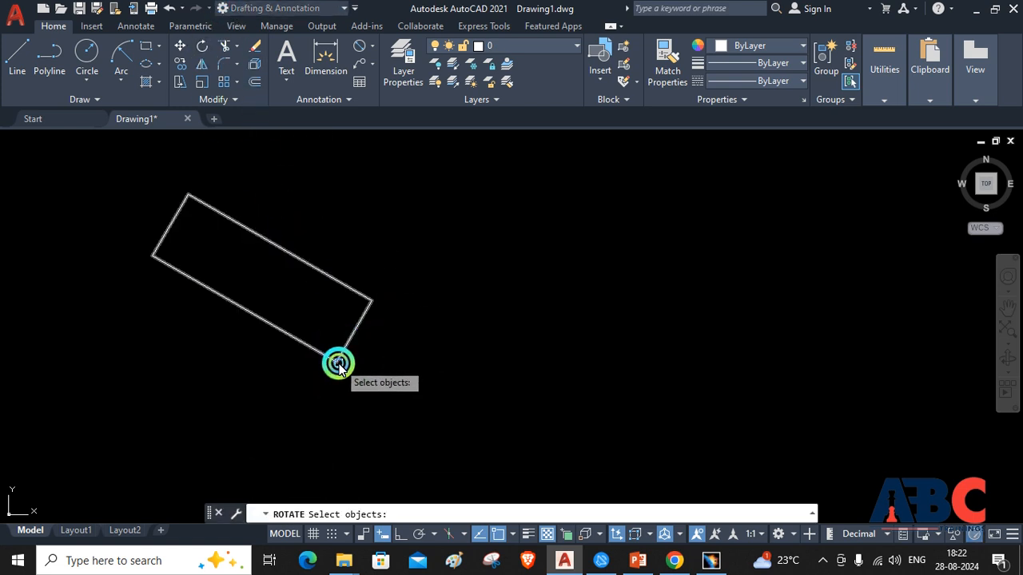
{"action": "left_click", "coordinate": [338, 364]}
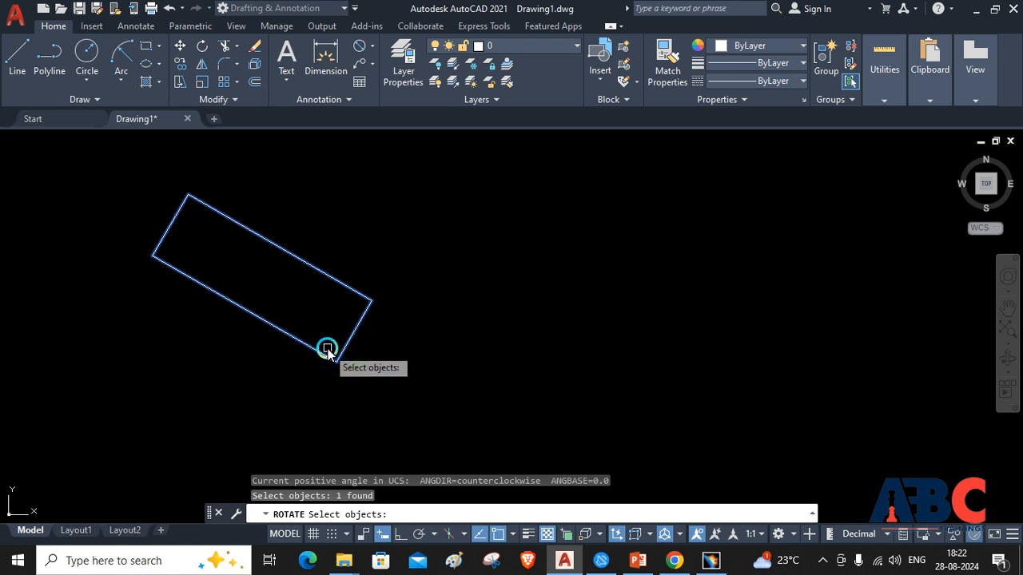
{"action": "key", "text": "Return"}
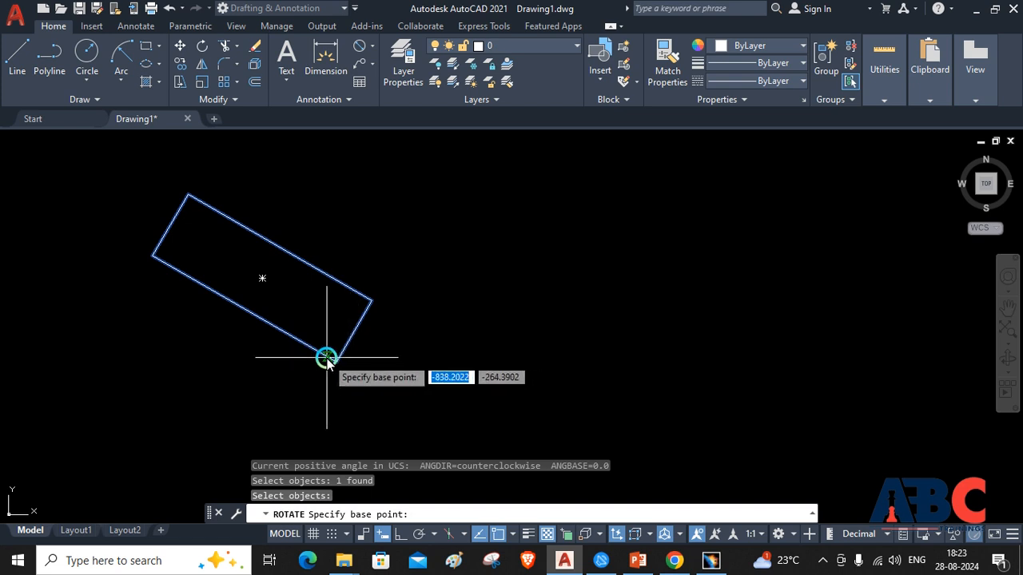
{"action": "left_click", "coordinate": [331, 359]}
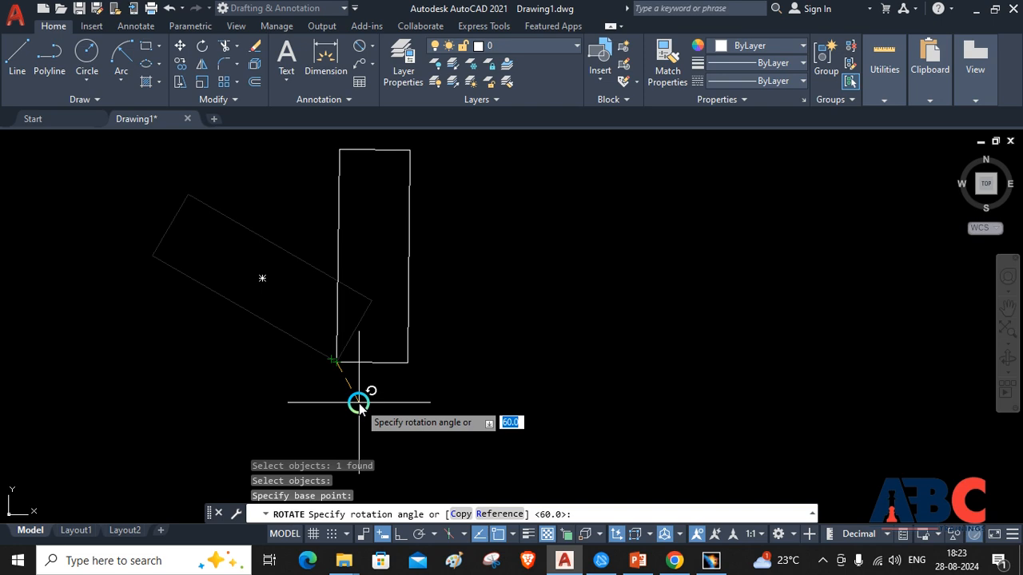
{"action": "type", "text": "0"}
{"action": "key", "text": "Return"}
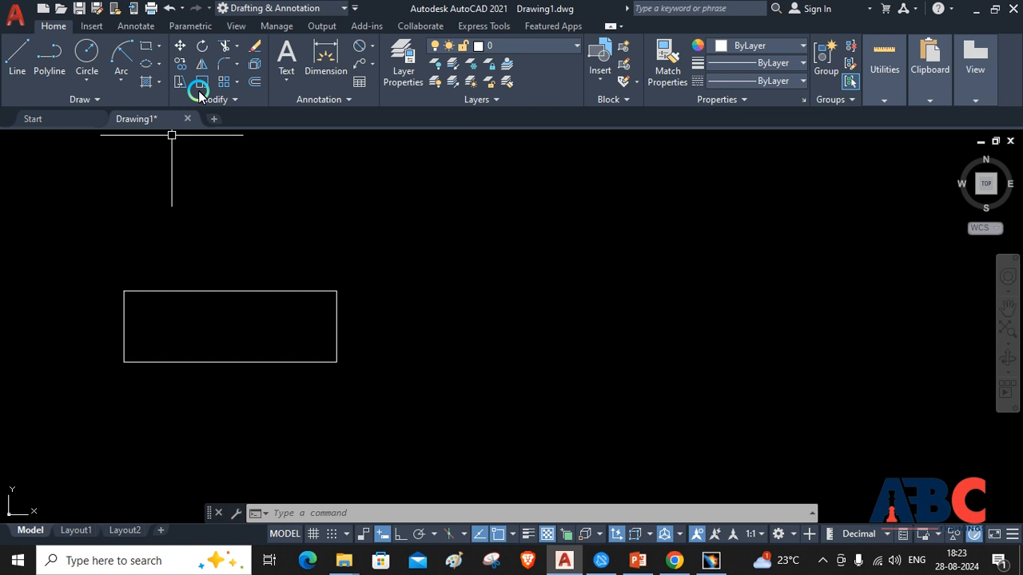
{"action": "key", "text": "Escape"}
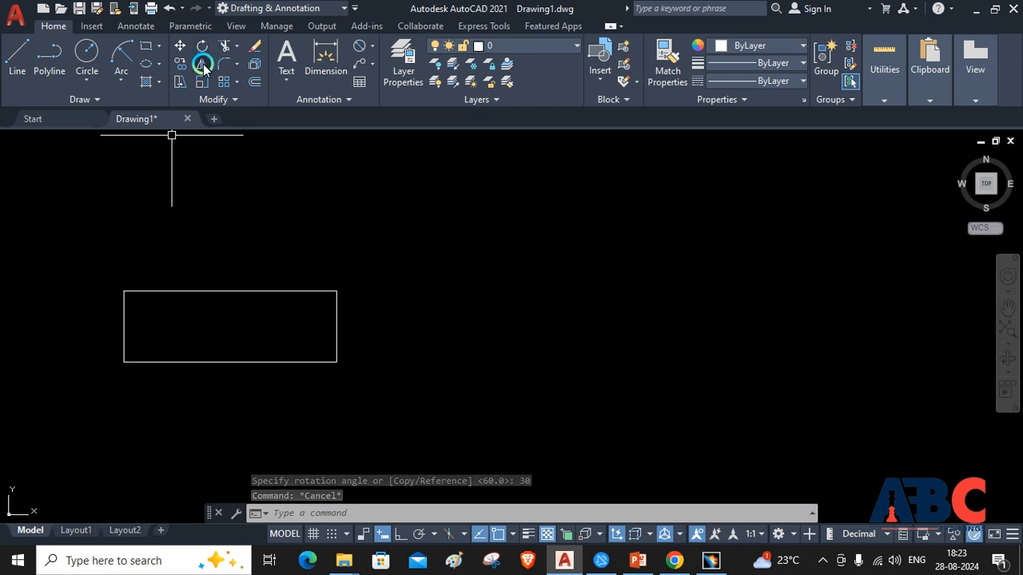
Try mirroring the rectangle across a horizontal Ortho line above it with the source object erased, and undo the mirror
{"action": "left_click", "coordinate": [203, 64]}
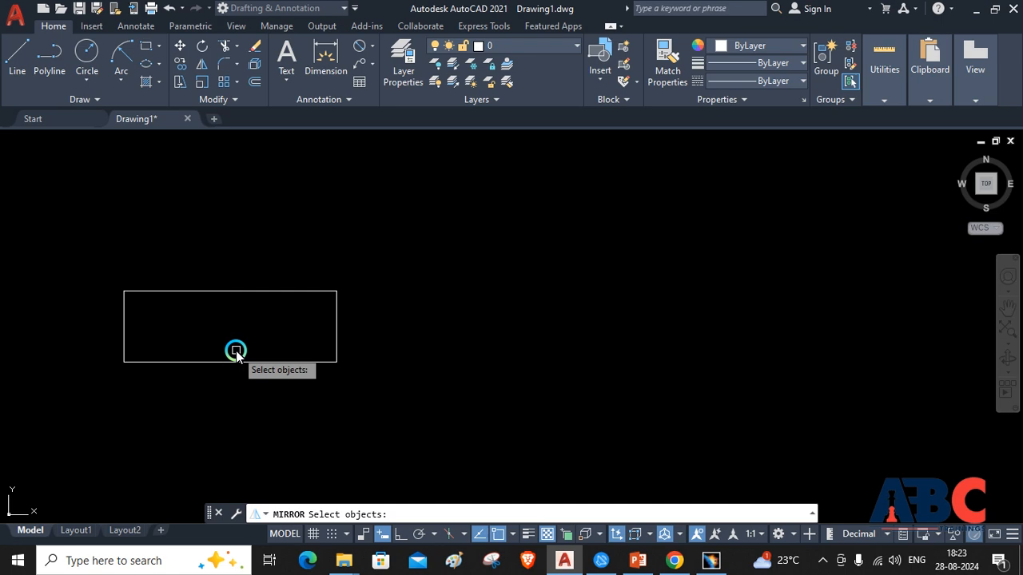
{"action": "left_click", "coordinate": [256, 293]}
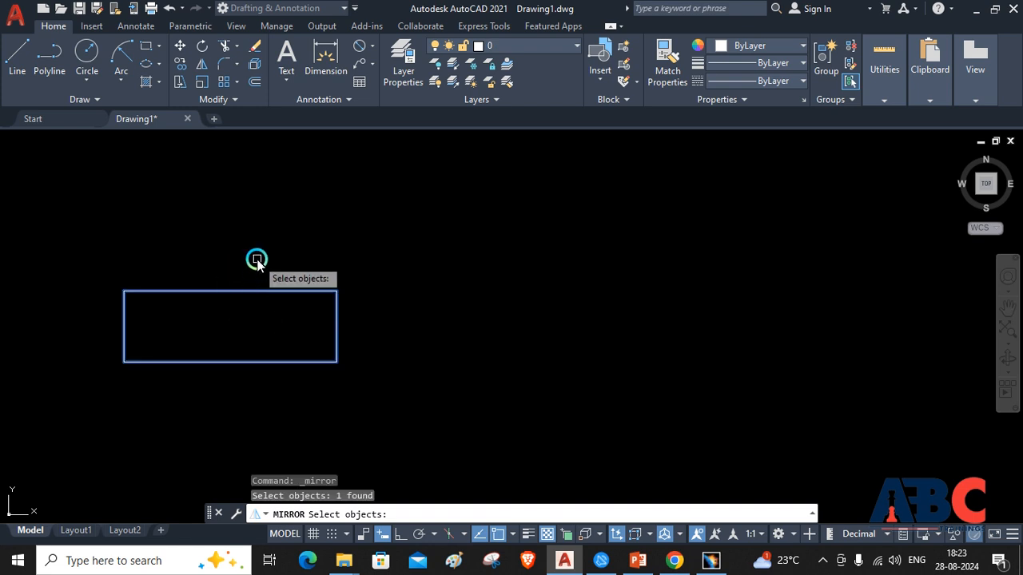
{"action": "key", "text": "Return"}
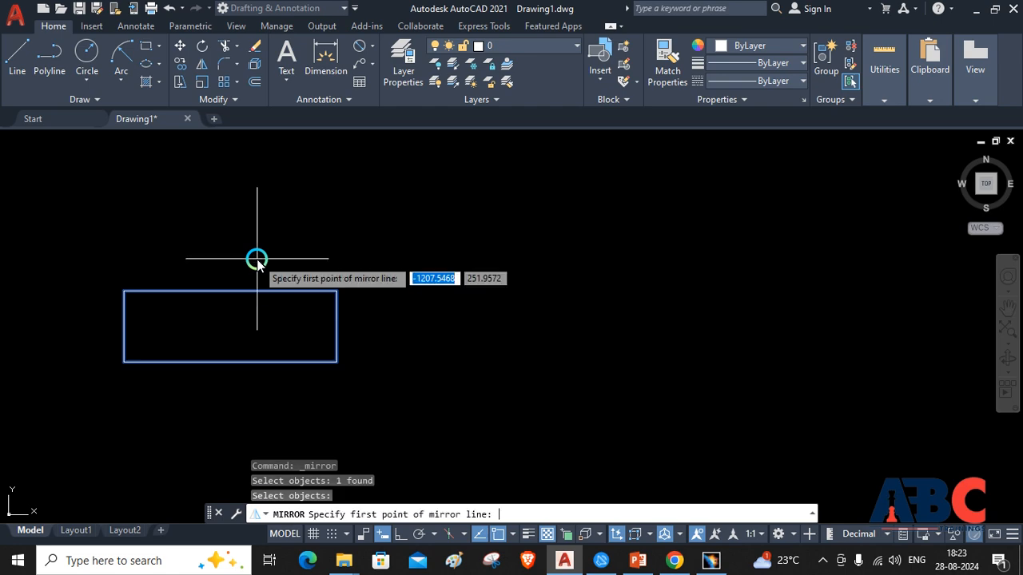
{"action": "left_click", "coordinate": [336, 244]}
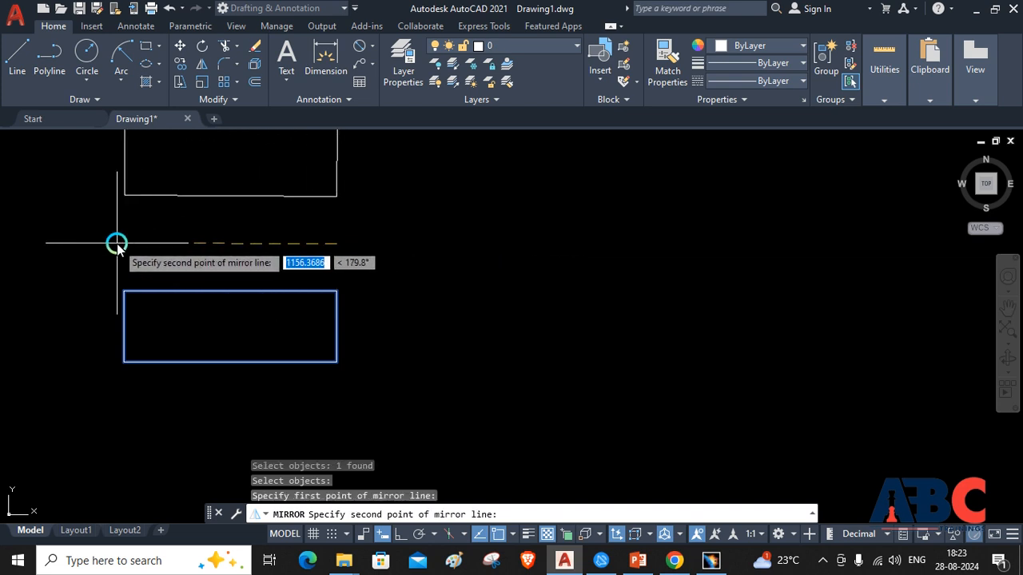
{"action": "left_click", "coordinate": [398, 537]}
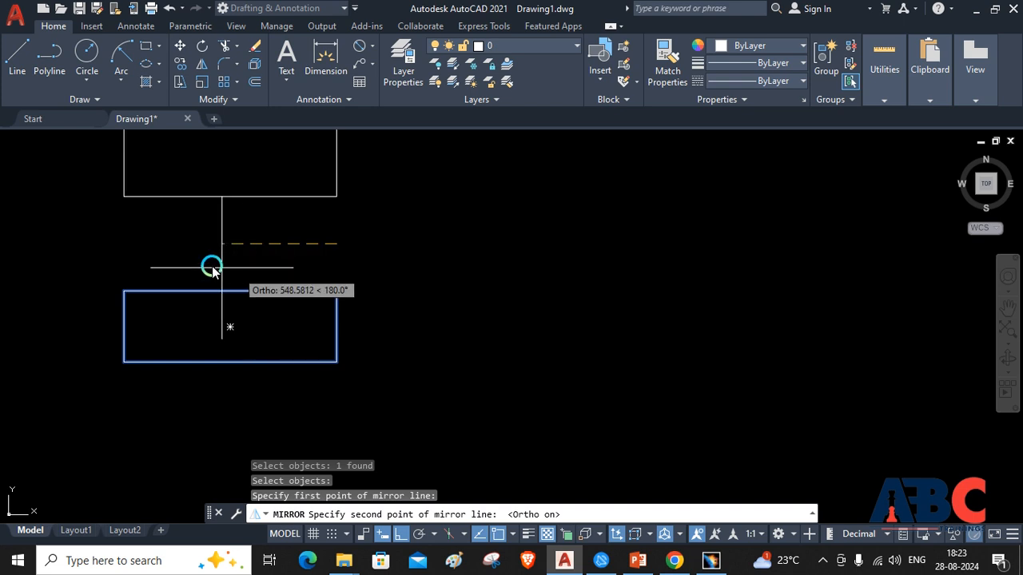
{"action": "left_click", "coordinate": [124, 245]}
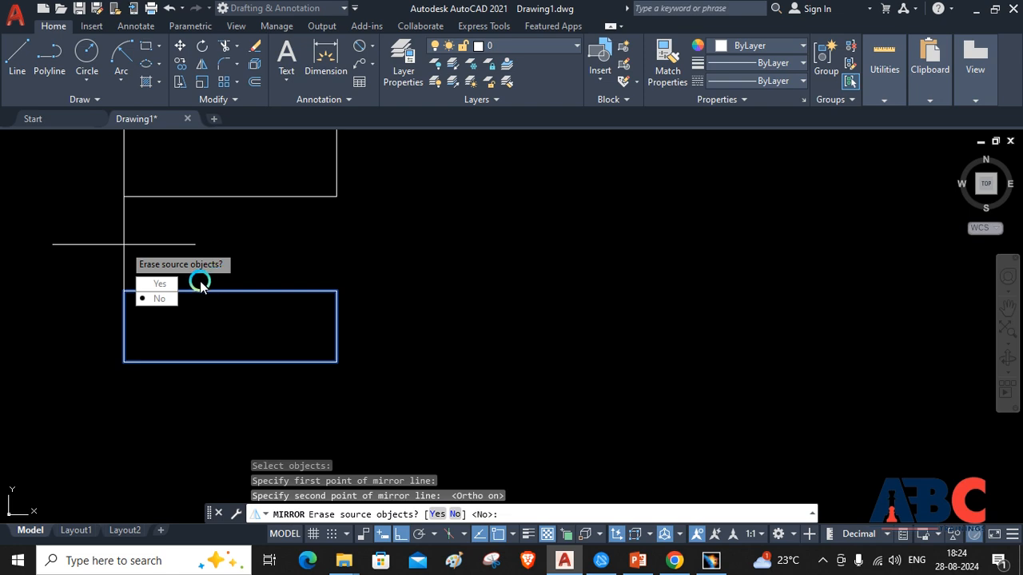
{"action": "left_click", "coordinate": [152, 284]}
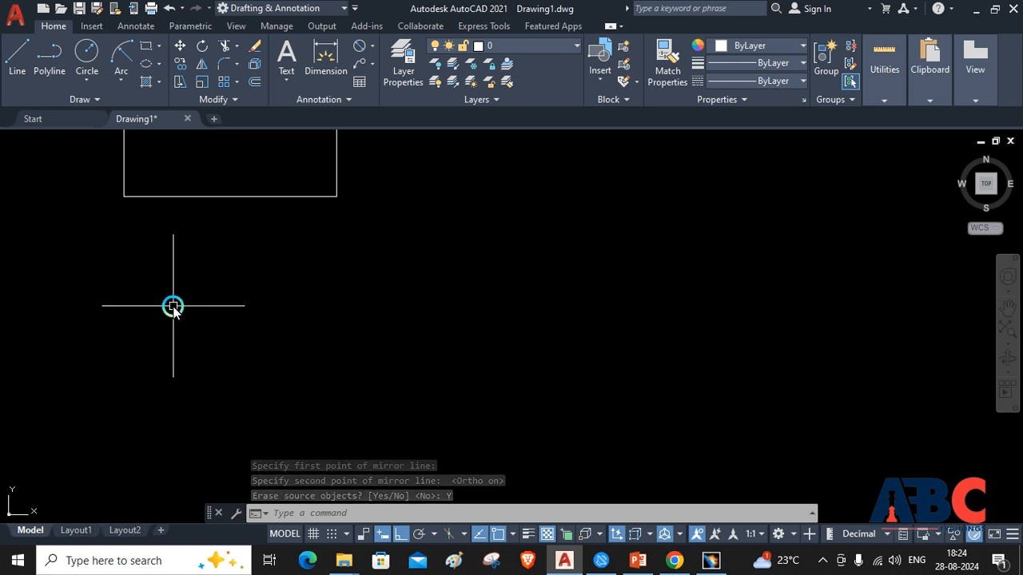
{"action": "key", "text": "ctrl+z"}
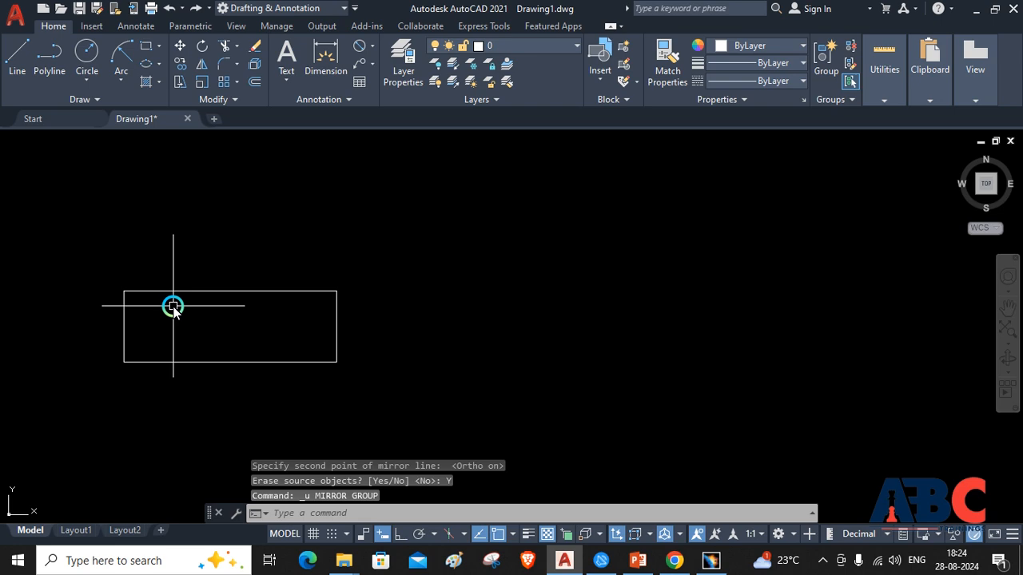
Mirror the rectangle across a horizontal Ortho line drawn above it, keeping the source object
{"action": "left_click", "coordinate": [202, 64]}
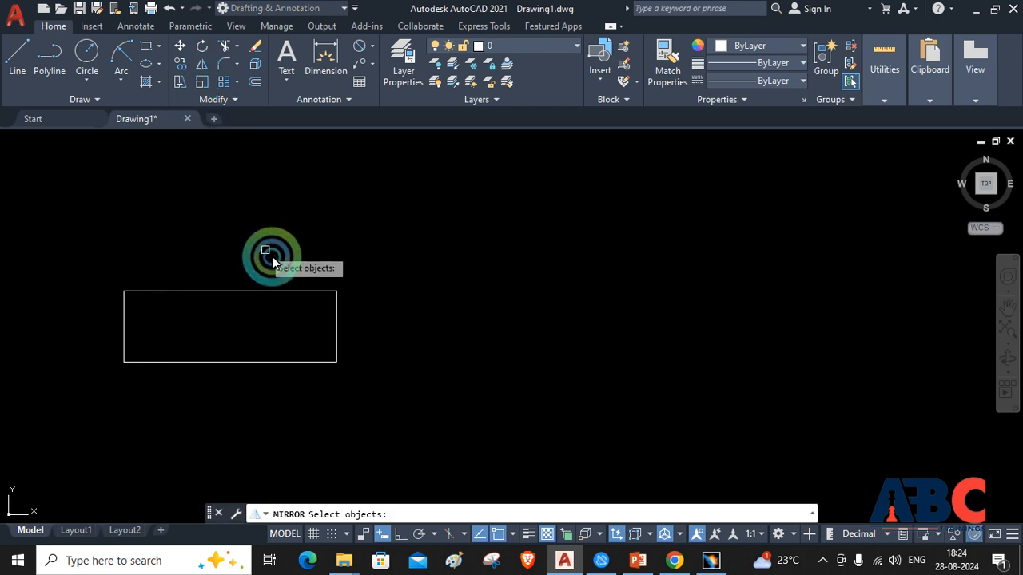
{"action": "left_click", "coordinate": [337, 292]}
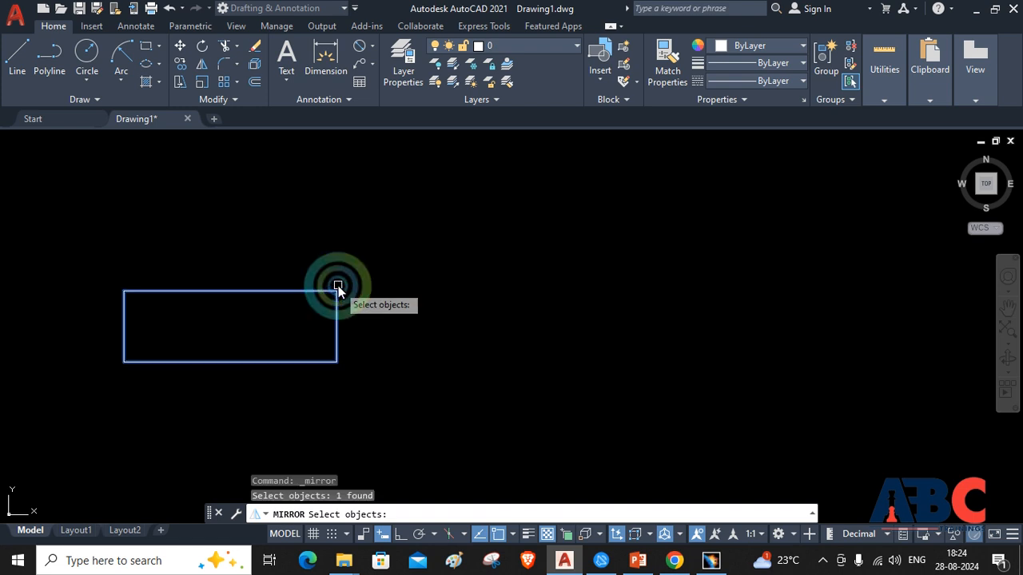
{"action": "key", "text": "Return"}
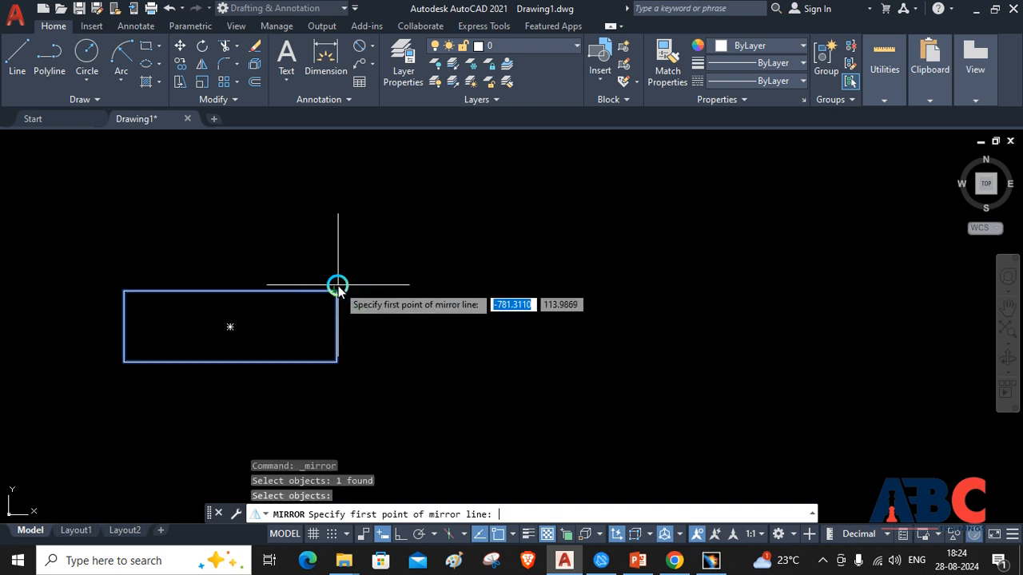
{"action": "left_click", "coordinate": [340, 219]}
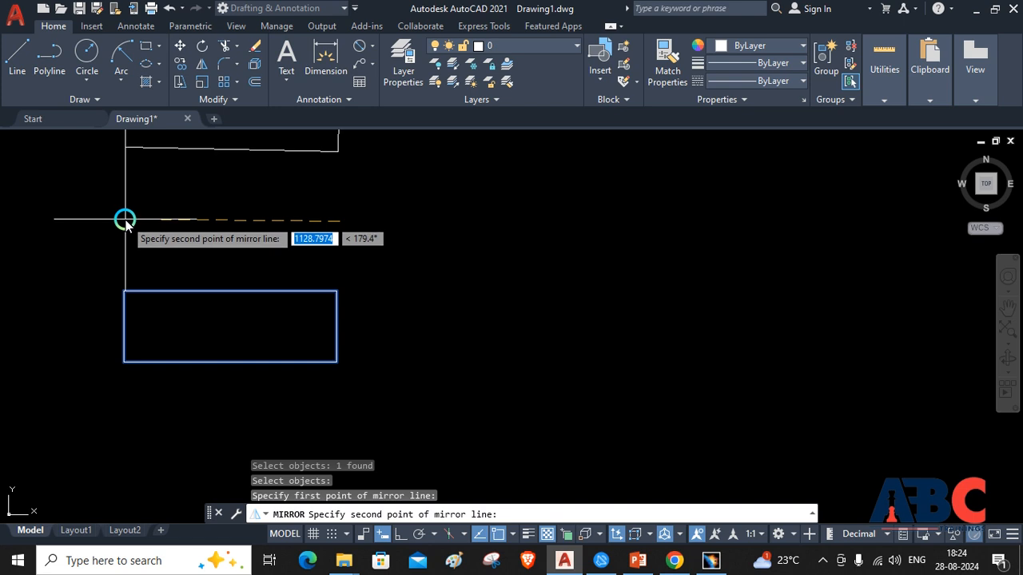
{"action": "left_click", "coordinate": [398, 536]}
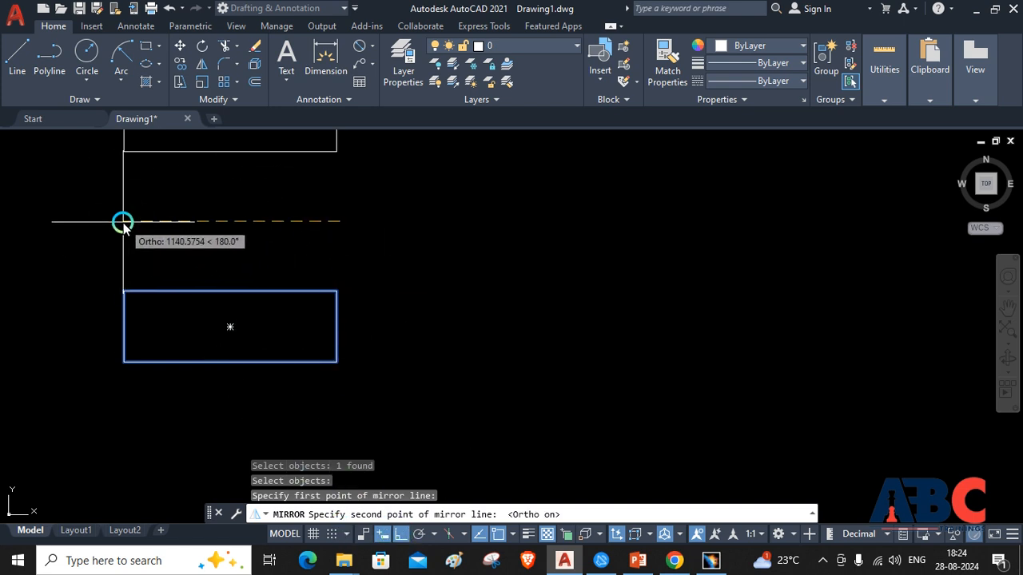
{"action": "left_click", "coordinate": [122, 222]}
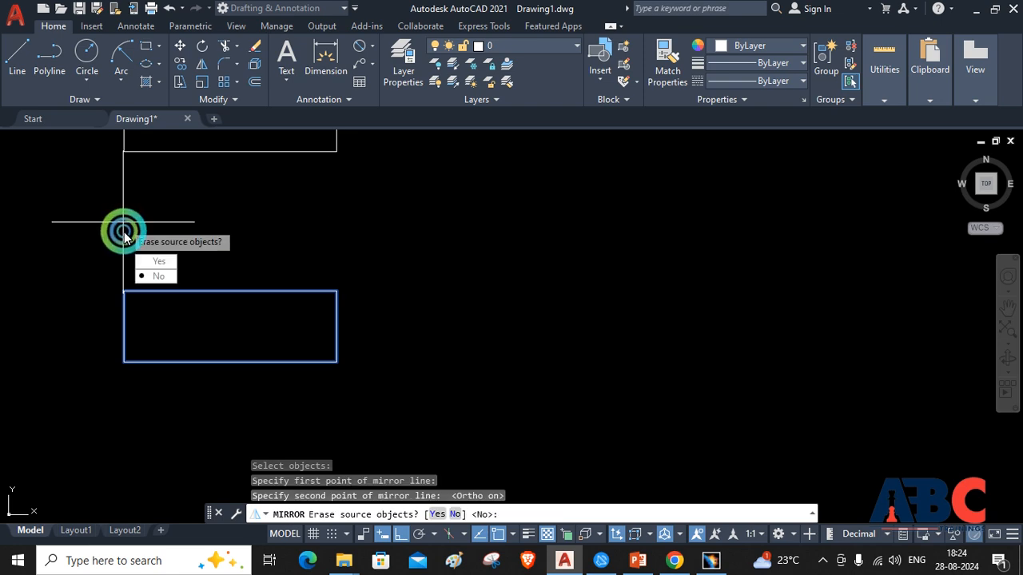
{"action": "left_click", "coordinate": [157, 277]}
{"action": "scroll", "coordinate": [120, 222], "scroll_direction": "up", "scroll_amount": 2}
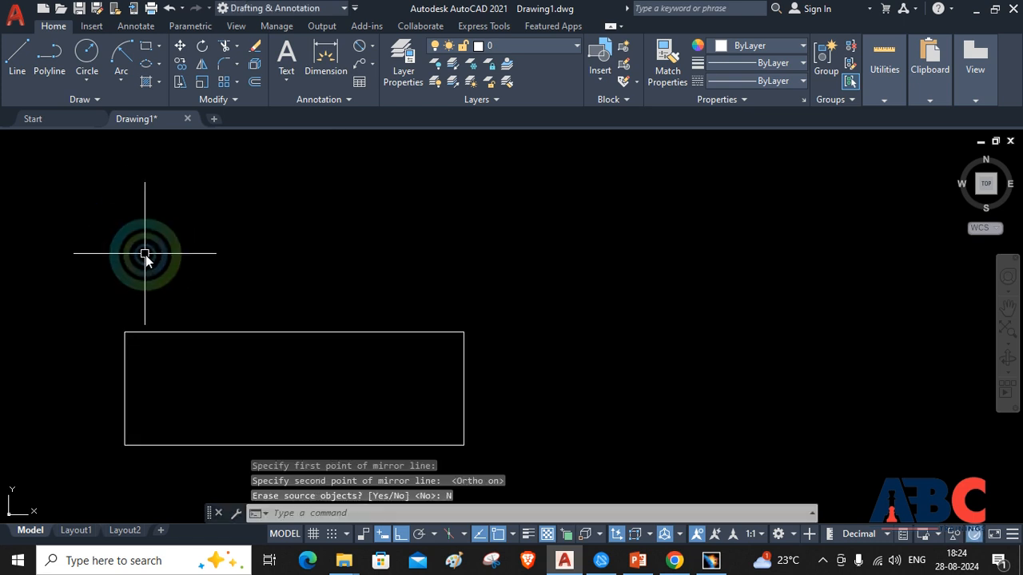
{"action": "scroll", "coordinate": [296, 279], "scroll_direction": "up", "scroll_amount": 4}
{"action": "scroll", "coordinate": [297, 279], "scroll_direction": "down", "scroll_amount": 5}
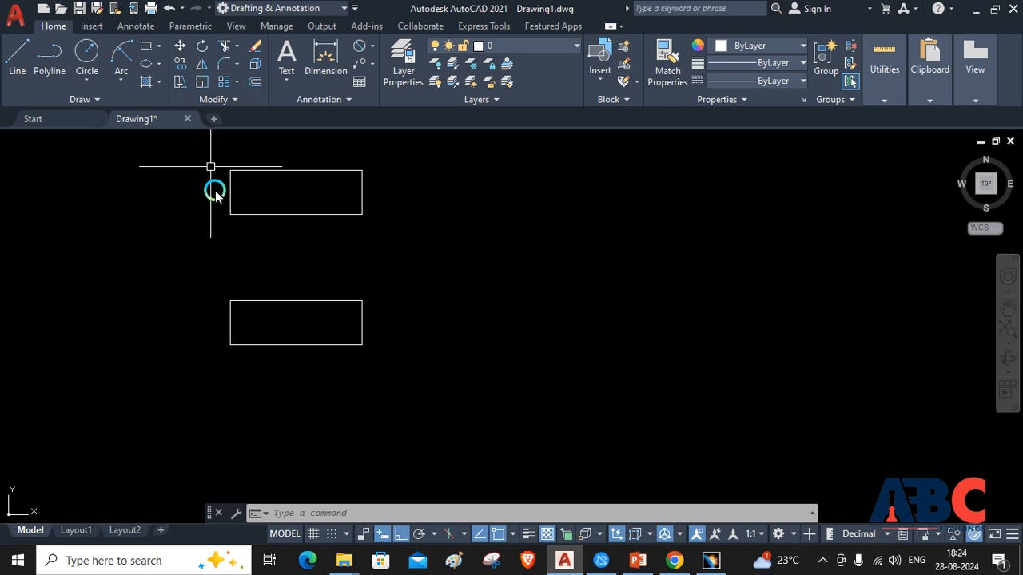
Scale a copy of the lower rectangle by a factor of 0.5 about its lower-left corner, using the Copy option
{"action": "left_click", "coordinate": [201, 82]}
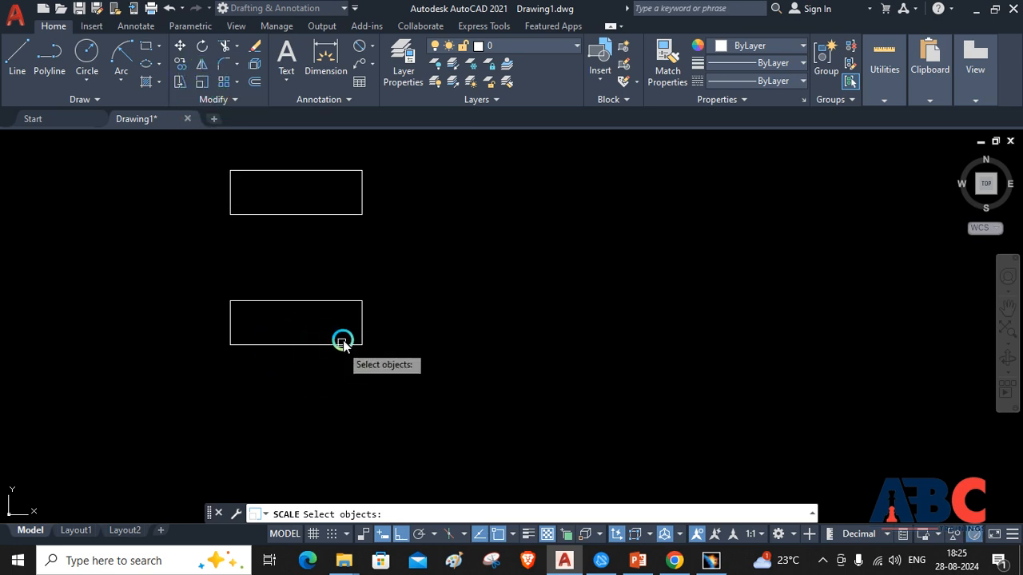
{"action": "left_click", "coordinate": [231, 332]}
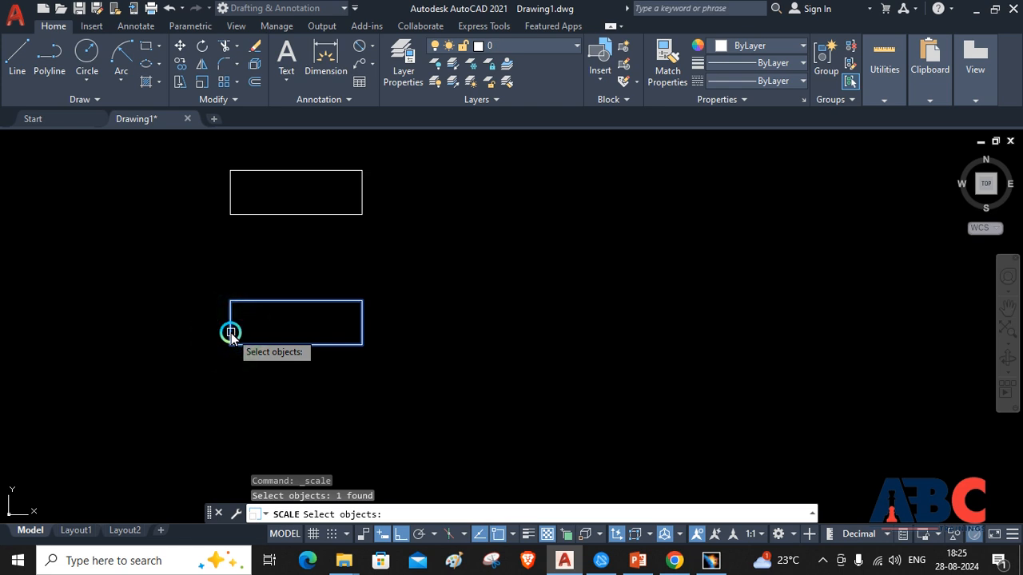
{"action": "key", "text": "Return"}
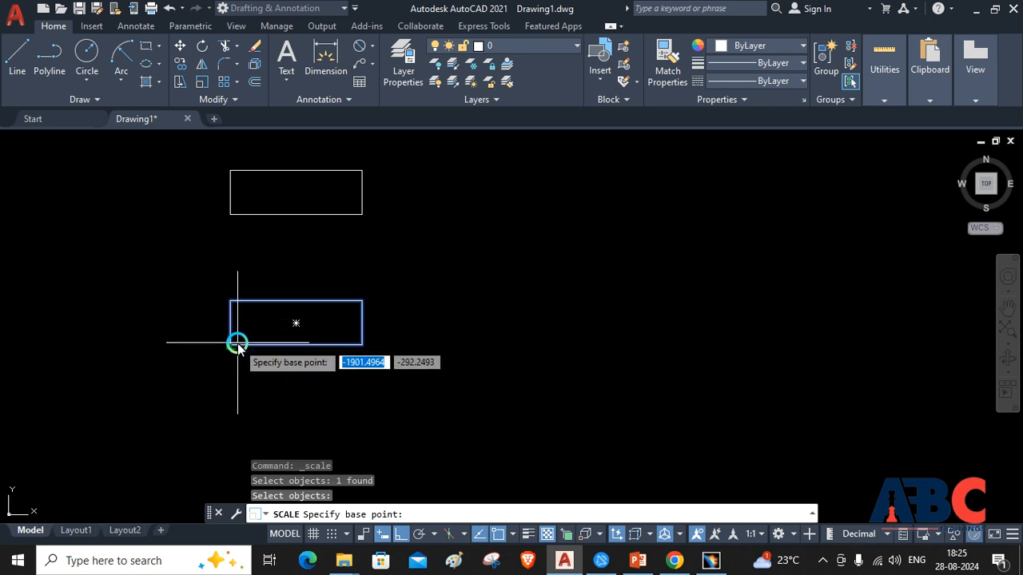
{"action": "left_click", "coordinate": [232, 346]}
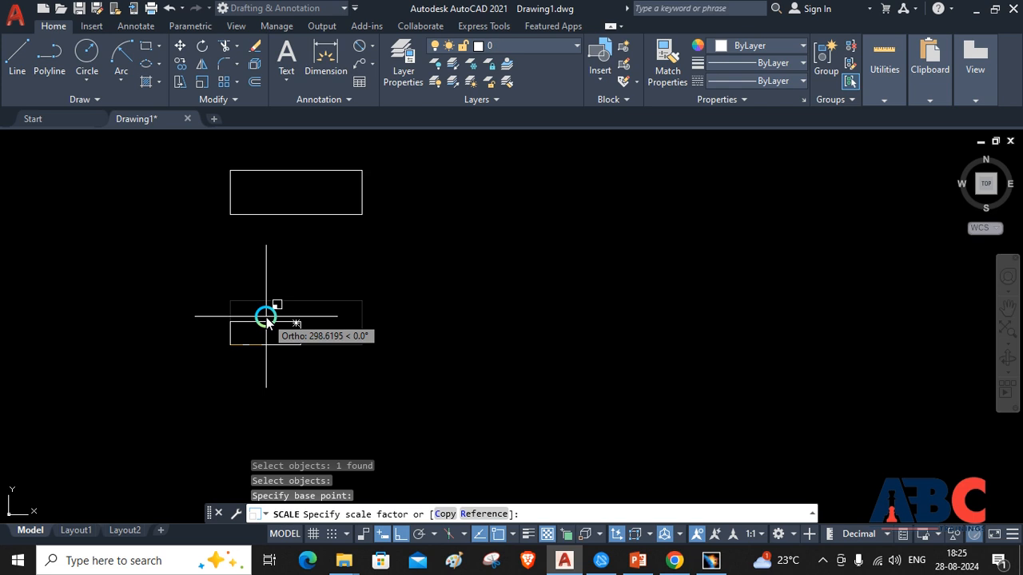
{"action": "left_click", "coordinate": [450, 514]}
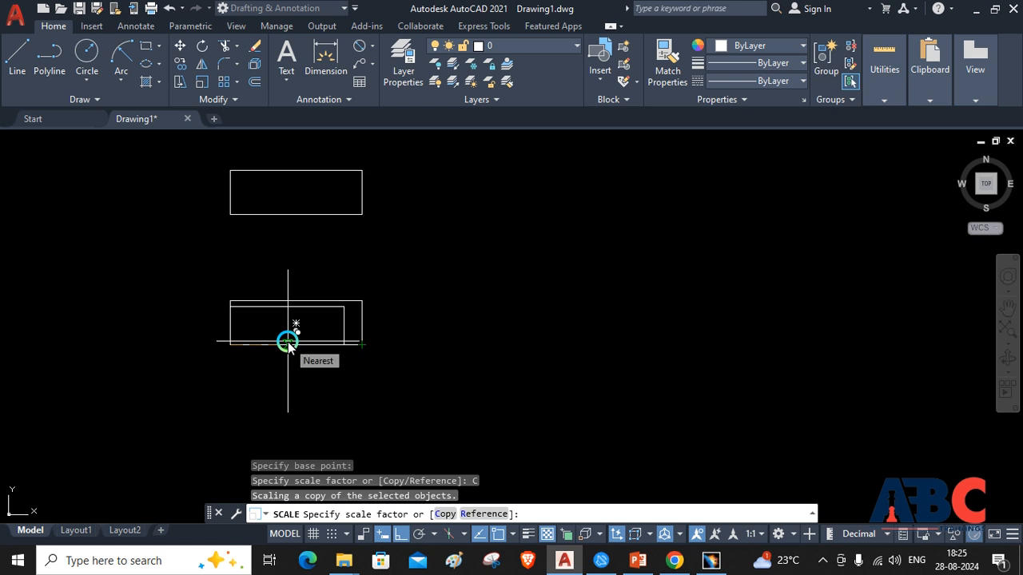
{"action": "type", "text": "0.5"}
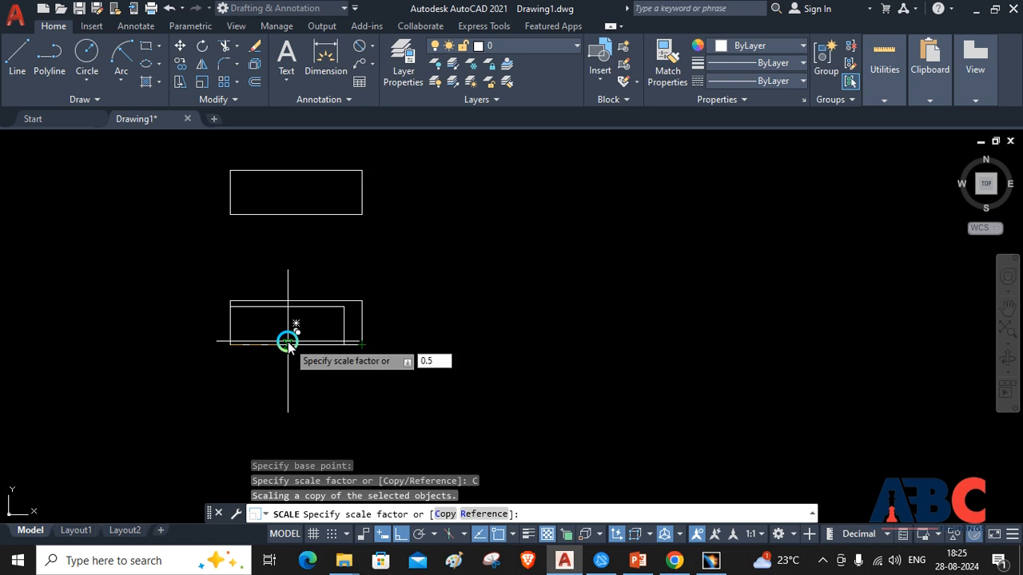
{"action": "key", "text": "Return"}
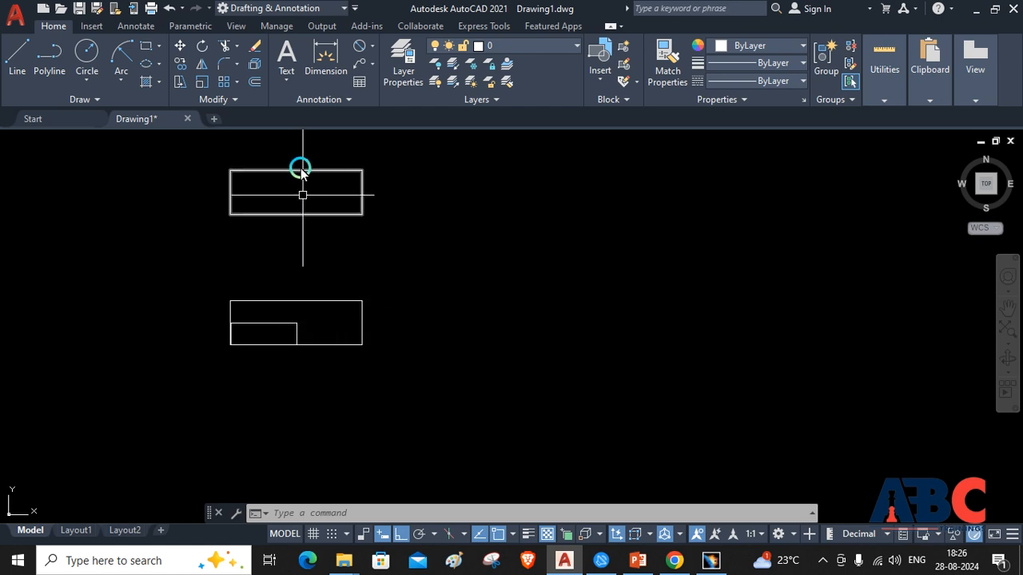
Scale the upper rectangle by a factor of 1.5 about its lower-left corner
{"action": "left_click", "coordinate": [203, 83]}
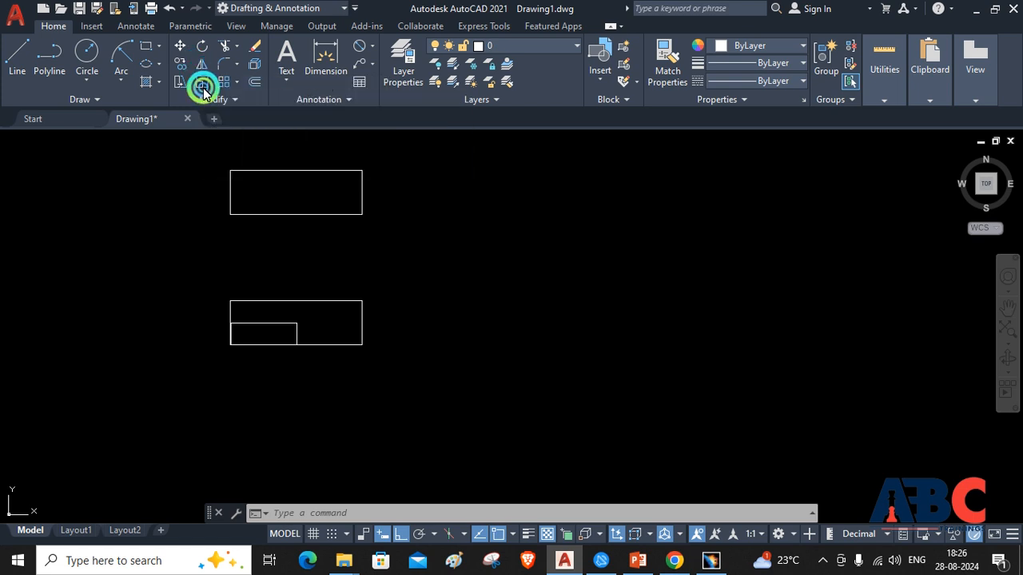
{"action": "left_click", "coordinate": [255, 214]}
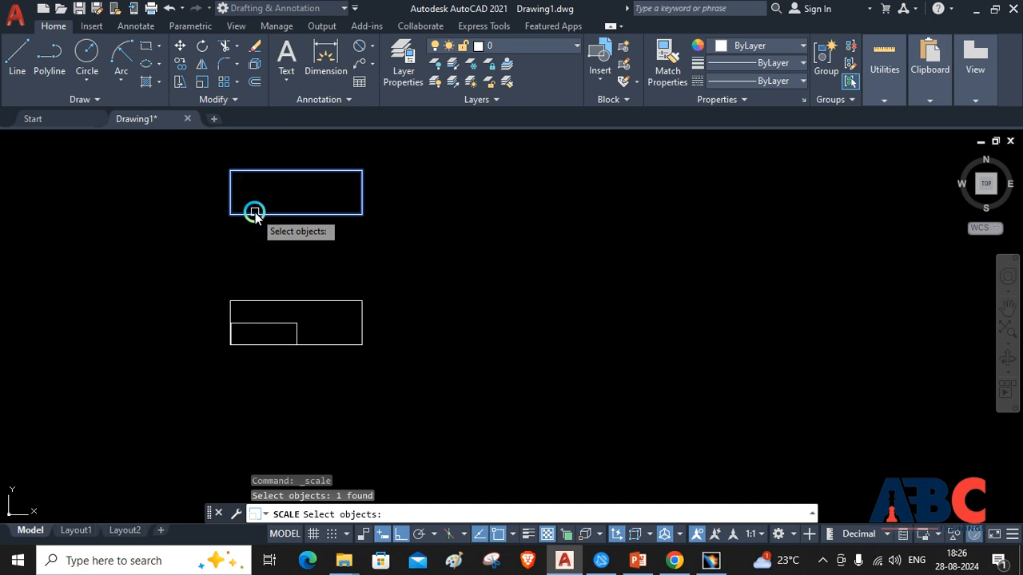
{"action": "right_click", "coordinate": [255, 212]}
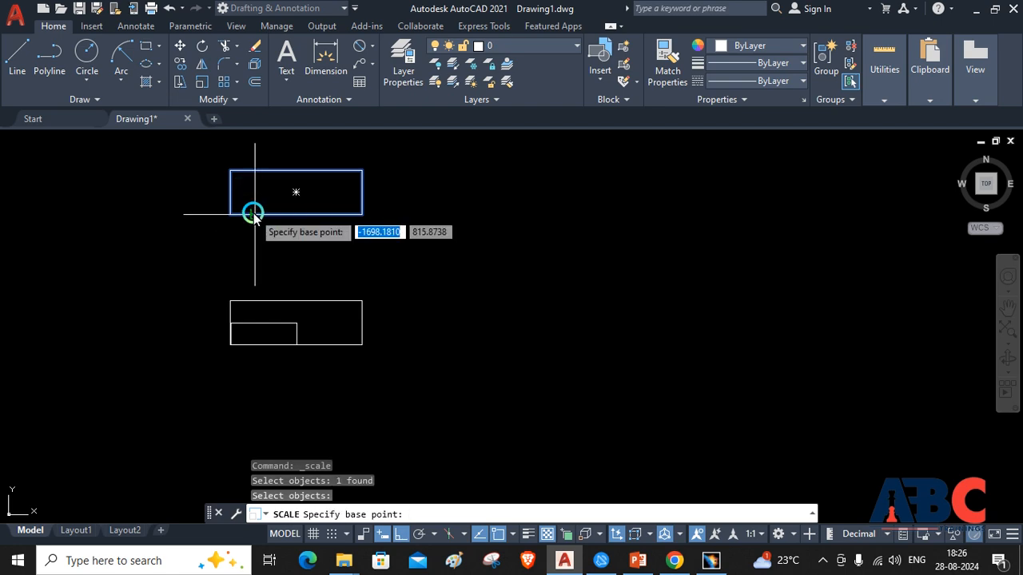
{"action": "left_click", "coordinate": [228, 215]}
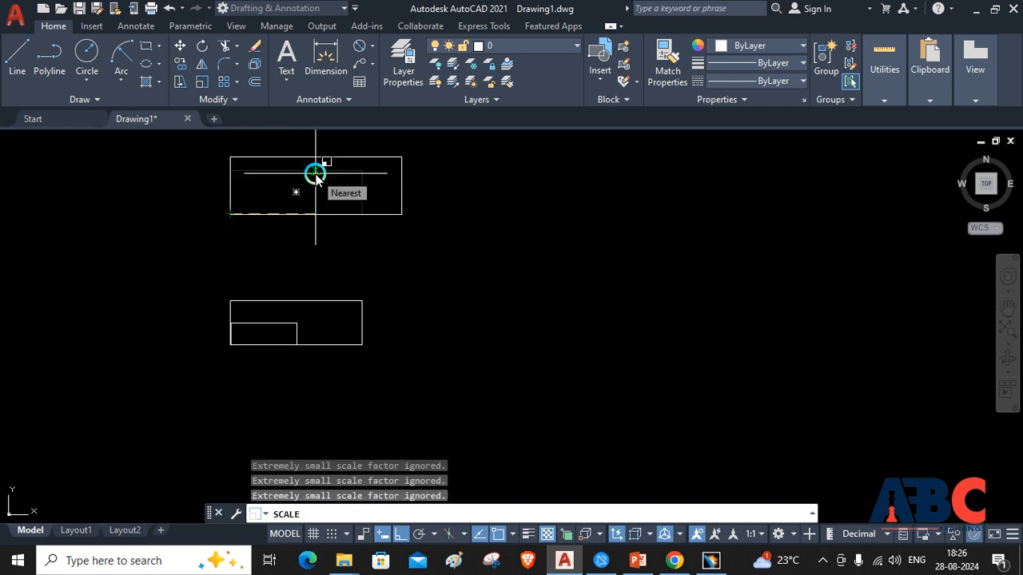
{"action": "type", "text": "1.5"}
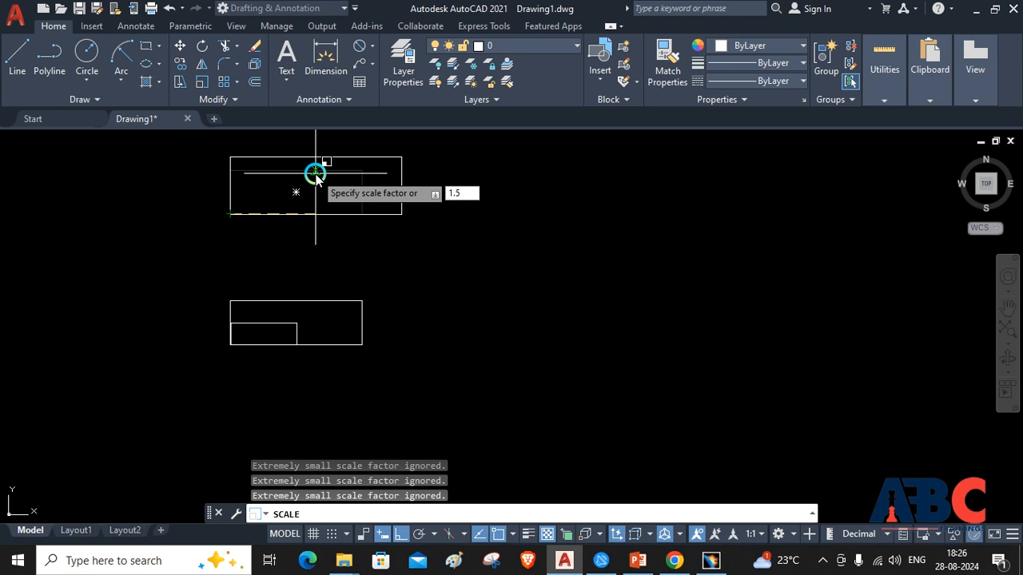
{"action": "key", "text": "Return"}
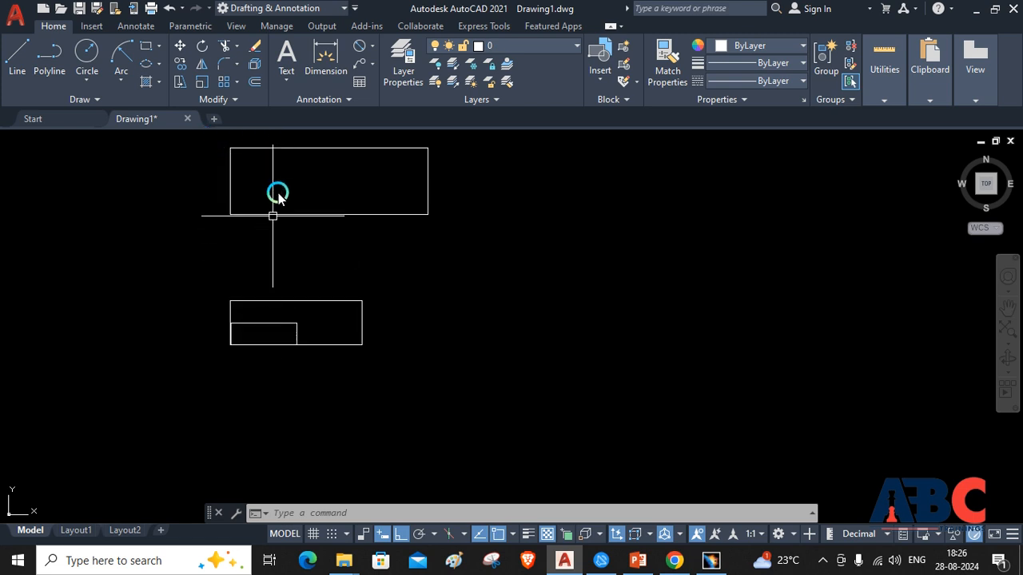
Try to fillet the lower-right corner of the upper rectangle with the current radius setting
{"action": "left_click", "coordinate": [236, 64]}
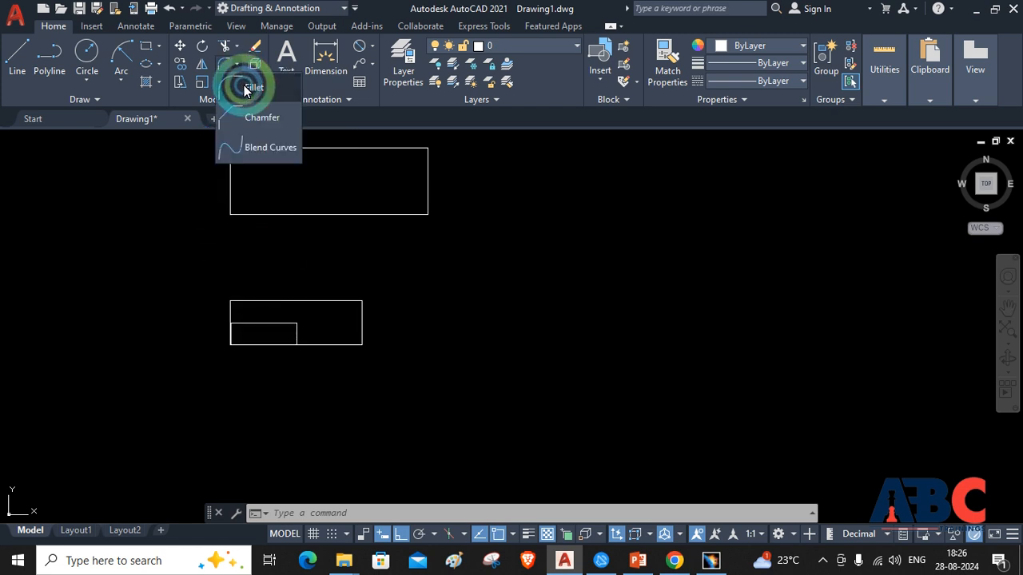
{"action": "left_click", "coordinate": [243, 86]}
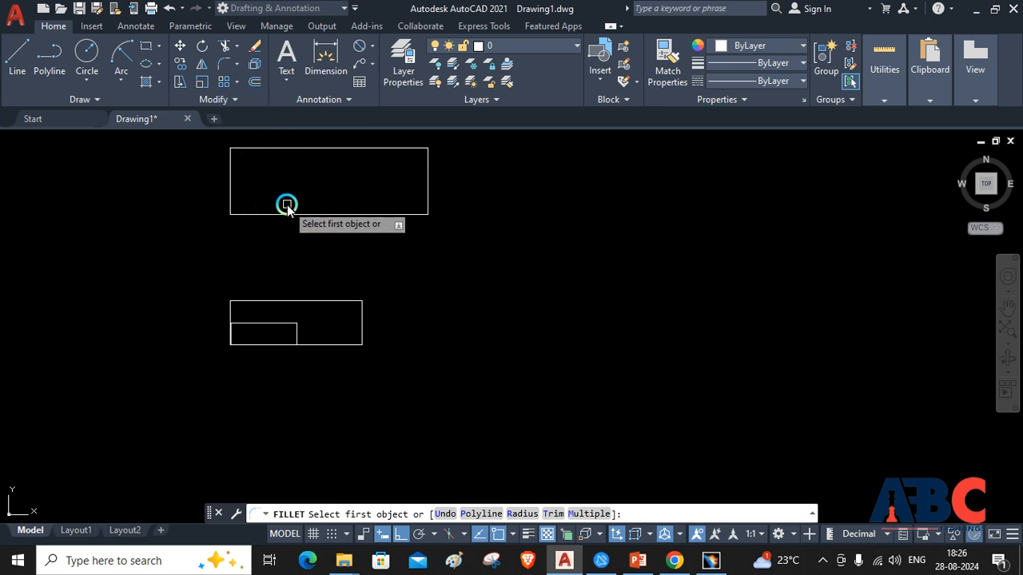
{"action": "left_click", "coordinate": [356, 214]}
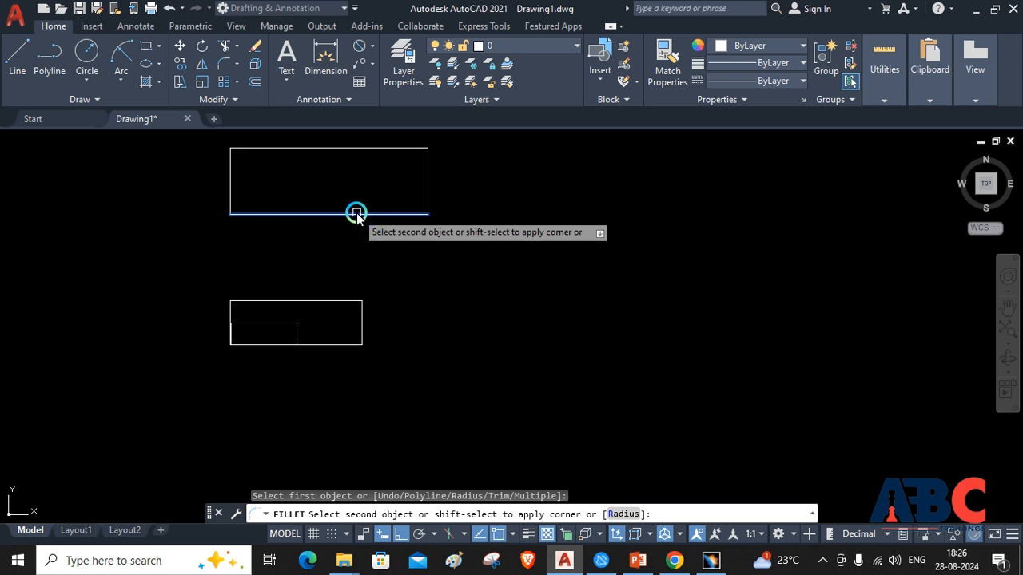
{"action": "left_click", "coordinate": [427, 194]}
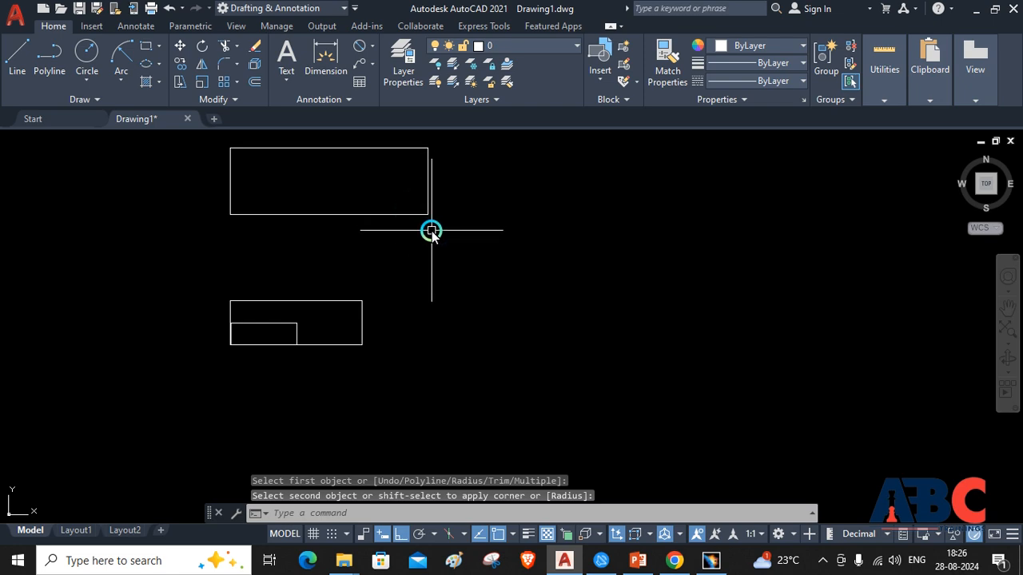
{"action": "key", "text": "Escape"}
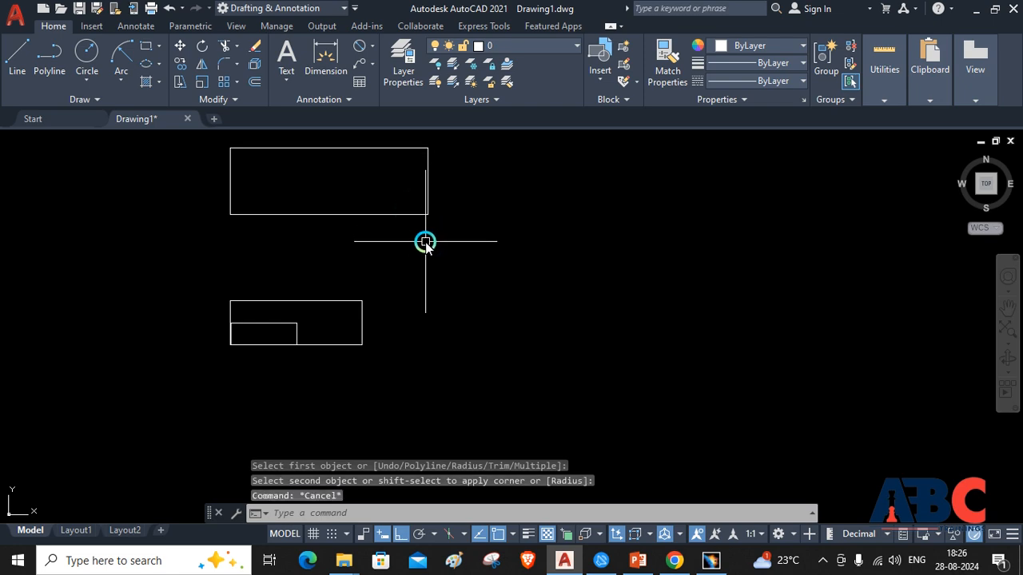
Fillet the upper-left corner of the upper rectangle with a radius of 20
{"action": "left_click", "coordinate": [222, 70]}
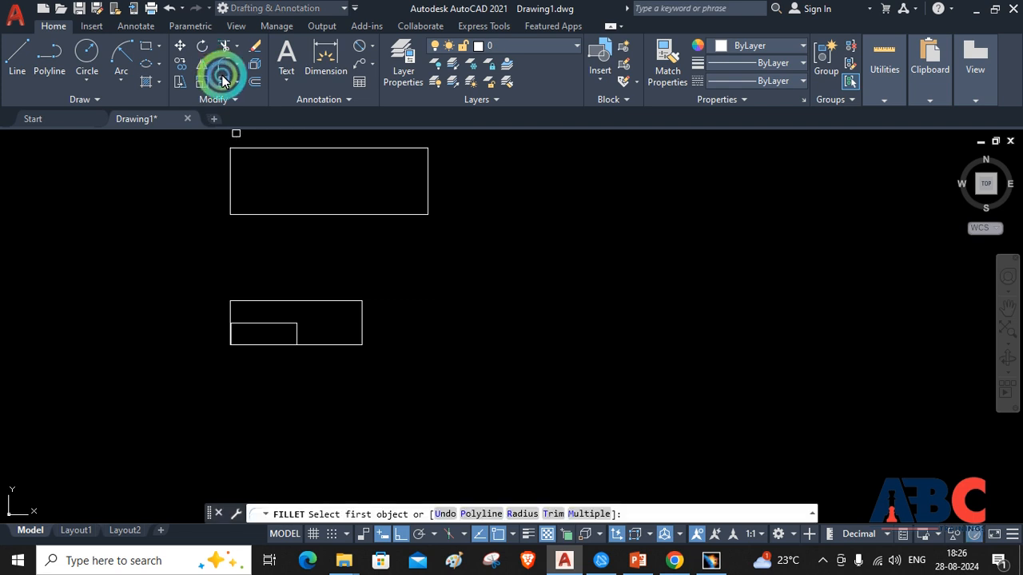
{"action": "left_click", "coordinate": [230, 173]}
{"action": "left_click", "coordinate": [230, 173]}
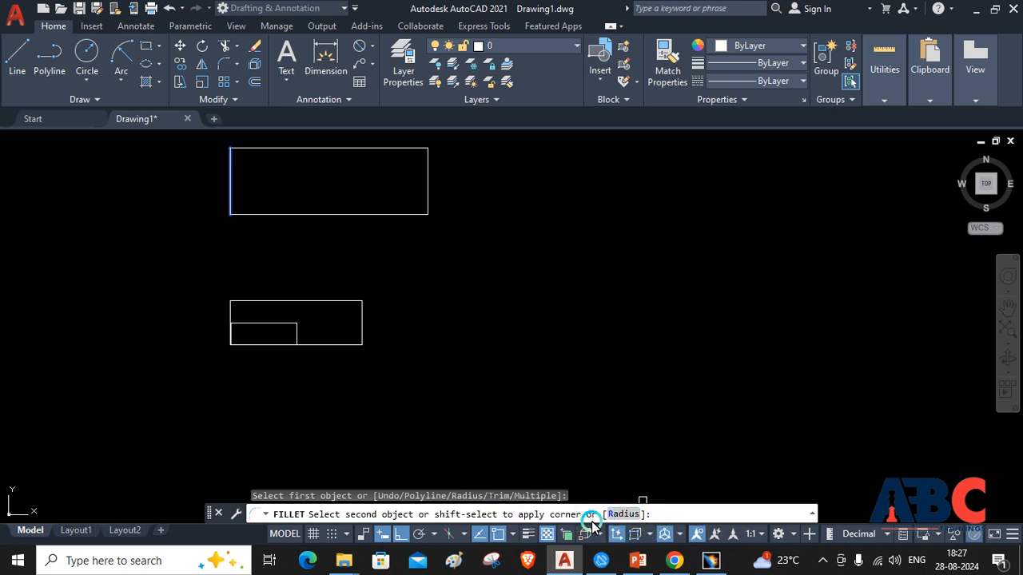
{"action": "type", "text": "r"}
{"action": "key", "text": "Return"}
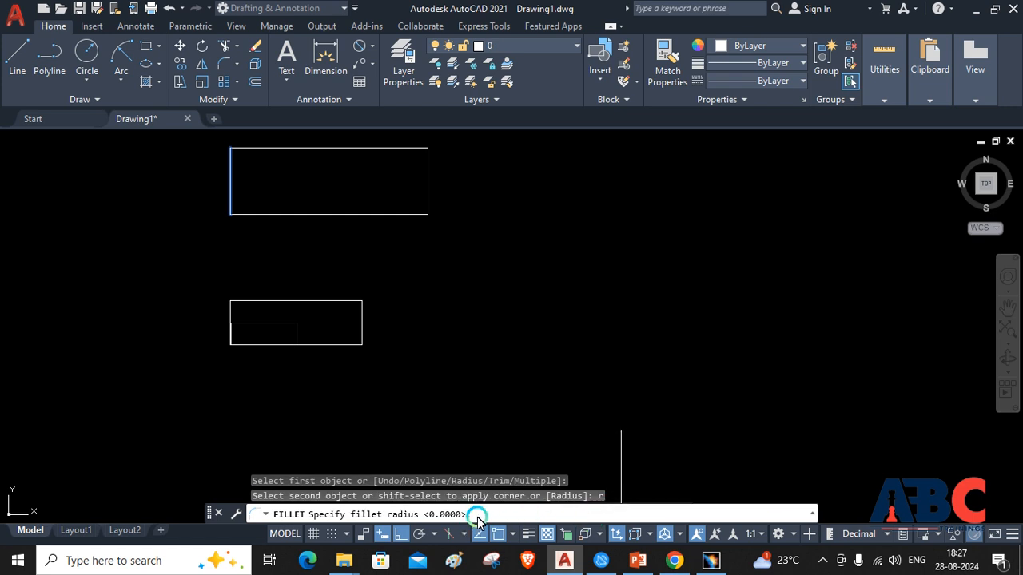
{"action": "type", "text": "20"}
{"action": "key", "text": "Return"}
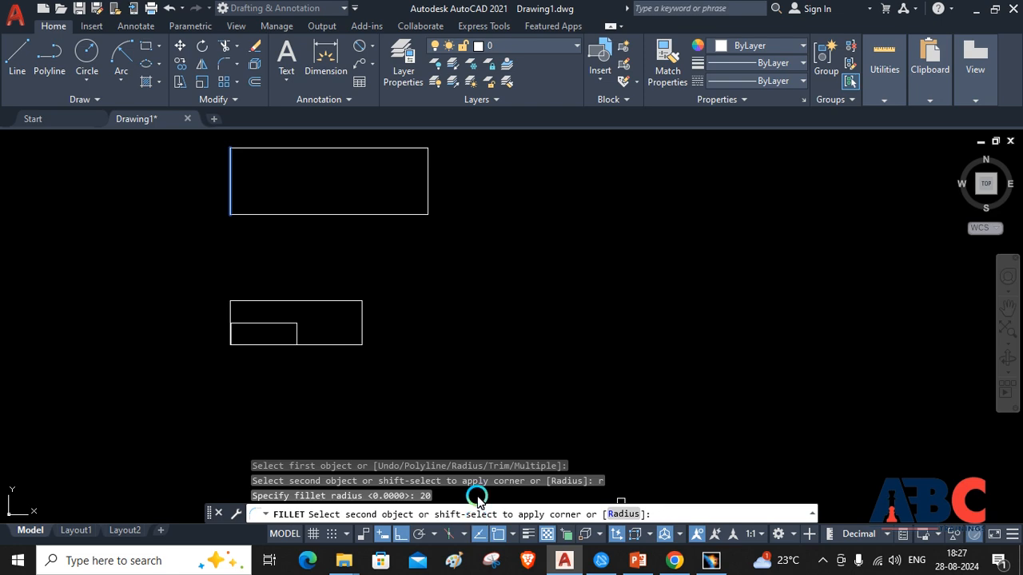
{"action": "left_click", "coordinate": [248, 150]}
Fillet the upper-right corner of the upper rectangle with a radius of 80
{"action": "scroll", "coordinate": [239, 158], "scroll_direction": "up", "scroll_amount": 3}
{"action": "scroll", "coordinate": [239, 158], "scroll_direction": "down", "scroll_amount": 3}
{"action": "scroll", "coordinate": [239, 158], "scroll_direction": "up", "scroll_amount": 8}
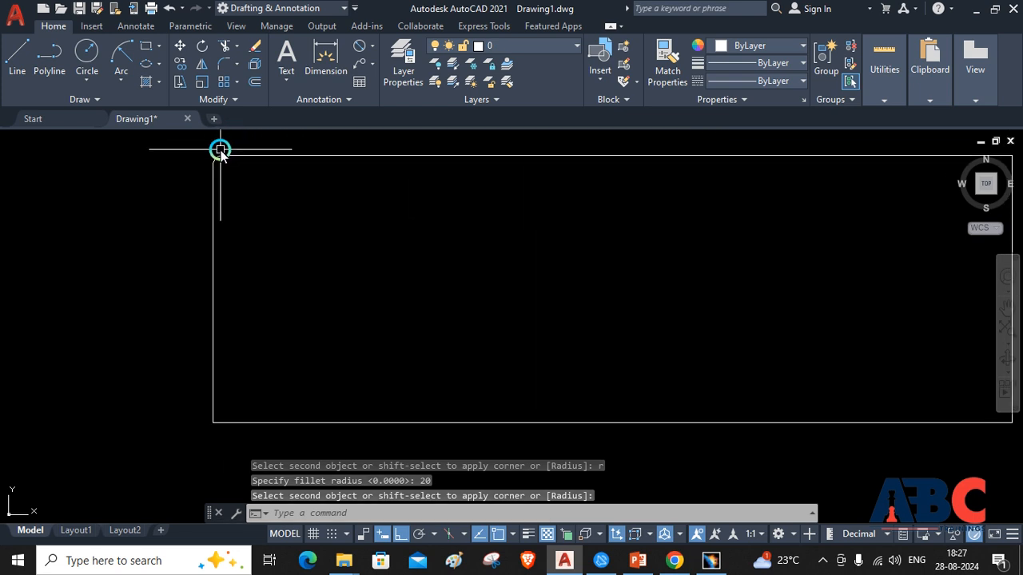
{"action": "scroll", "coordinate": [213, 158], "scroll_direction": "down", "scroll_amount": 8}
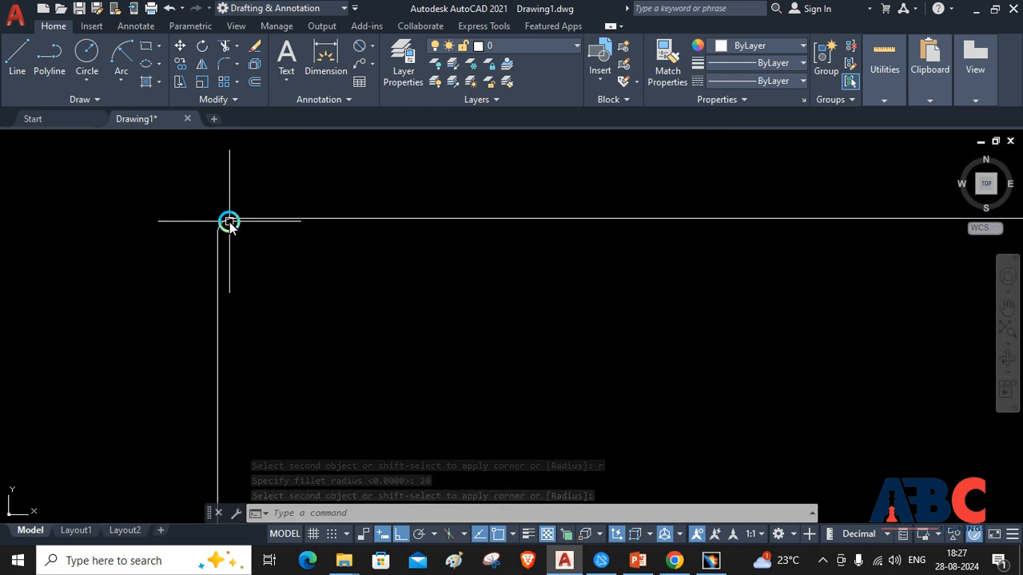
{"action": "scroll", "coordinate": [659, 194], "scroll_direction": "down", "scroll_amount": 4}
{"action": "scroll", "coordinate": [687, 189], "scroll_direction": "up", "scroll_amount": 10}
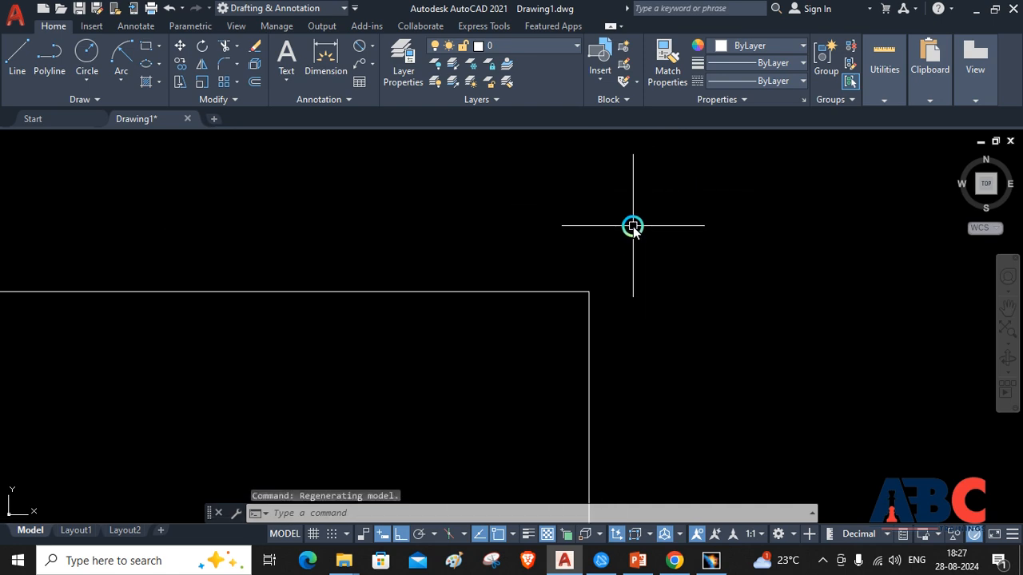
{"action": "left_click", "coordinate": [219, 70]}
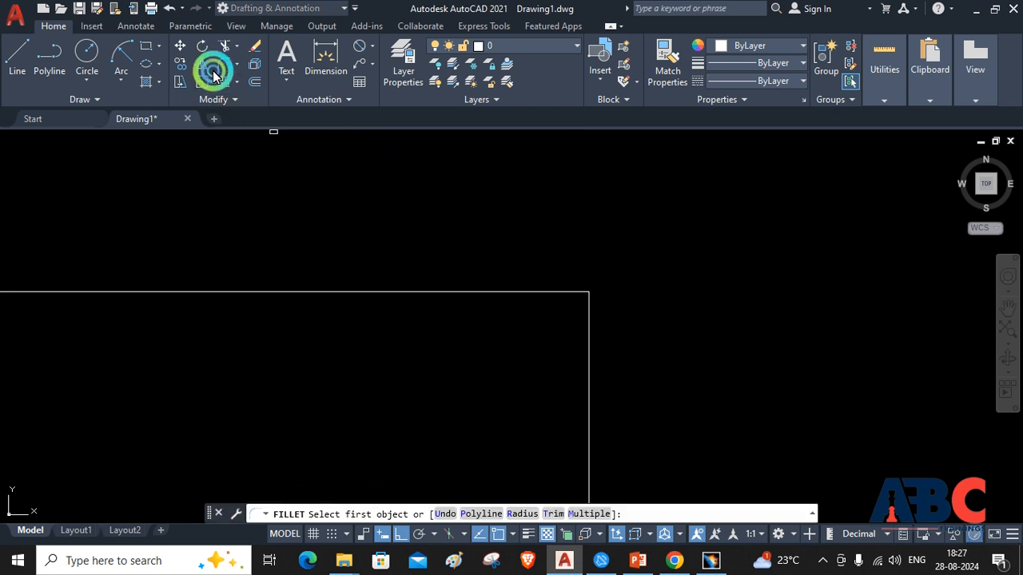
{"action": "left_click", "coordinate": [547, 293]}
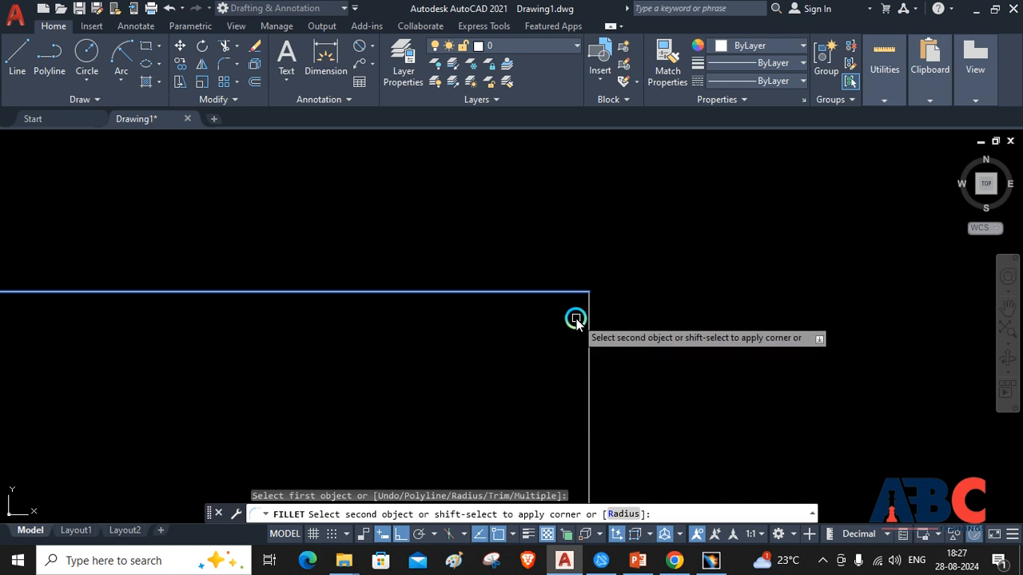
{"action": "key", "text": "Return"}
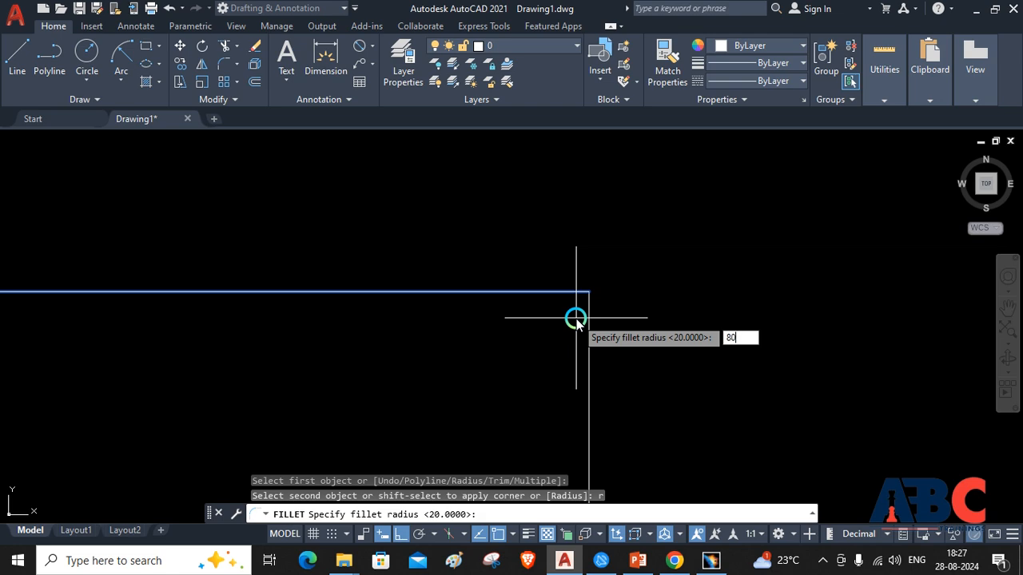
{"action": "key", "text": "Return"}
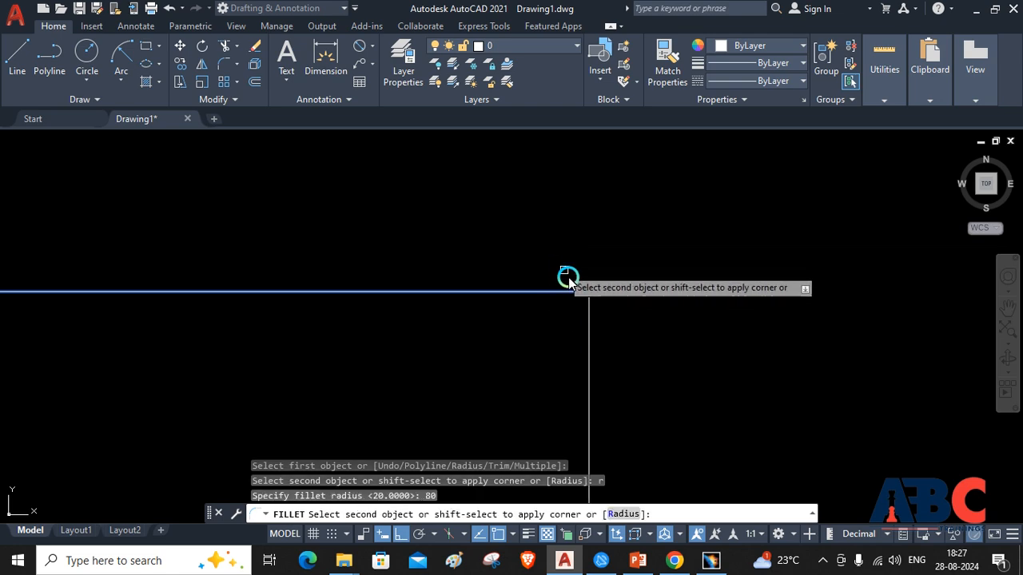
{"action": "left_click", "coordinate": [586, 344]}
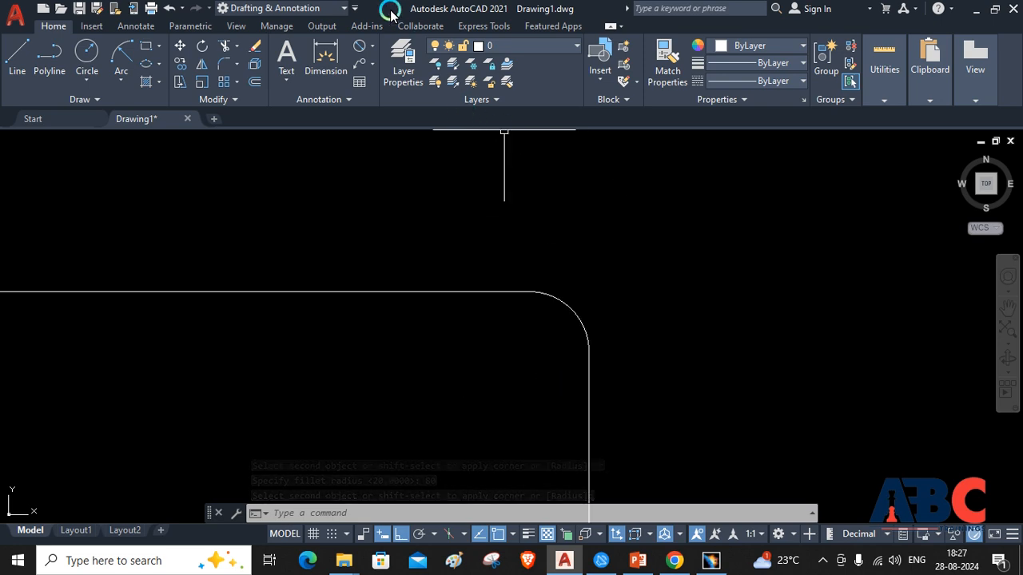
Add a radius dimension to the upper-right fillet arc, placing its text outside the rectangle
{"action": "left_click", "coordinate": [374, 49]}
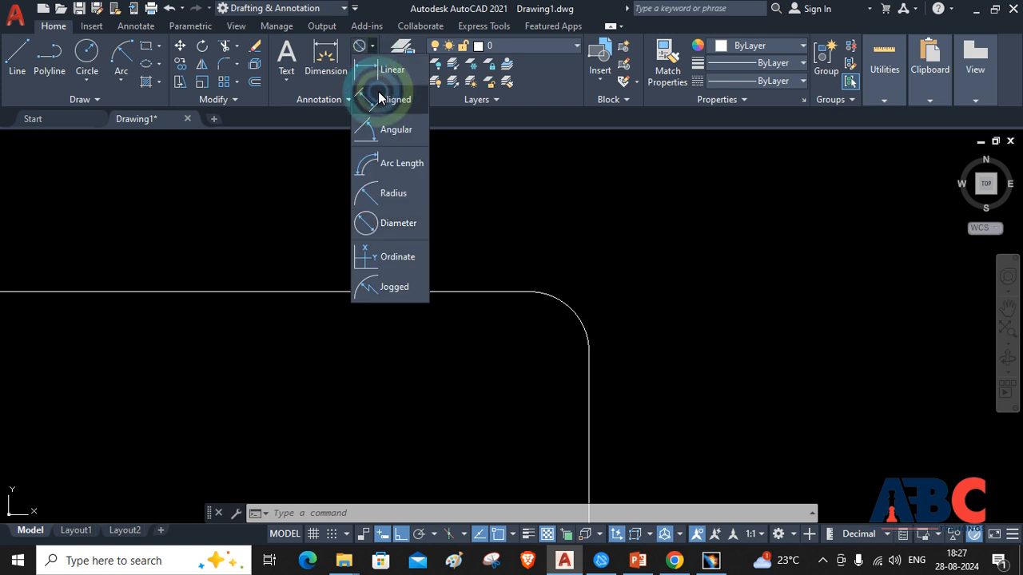
{"action": "left_click", "coordinate": [395, 193]}
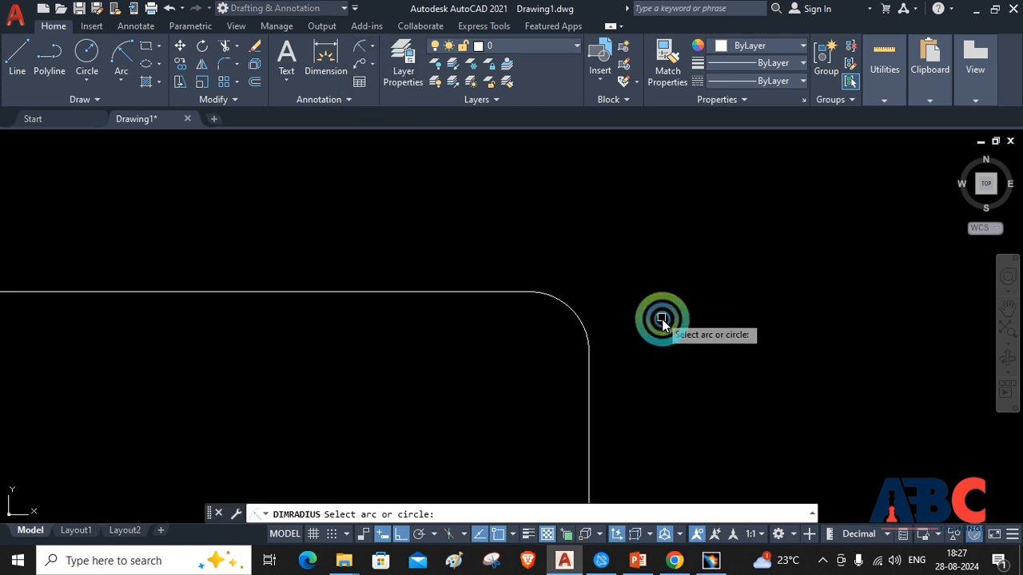
{"action": "left_click", "coordinate": [582, 319]}
{"action": "left_click", "coordinate": [659, 293]}
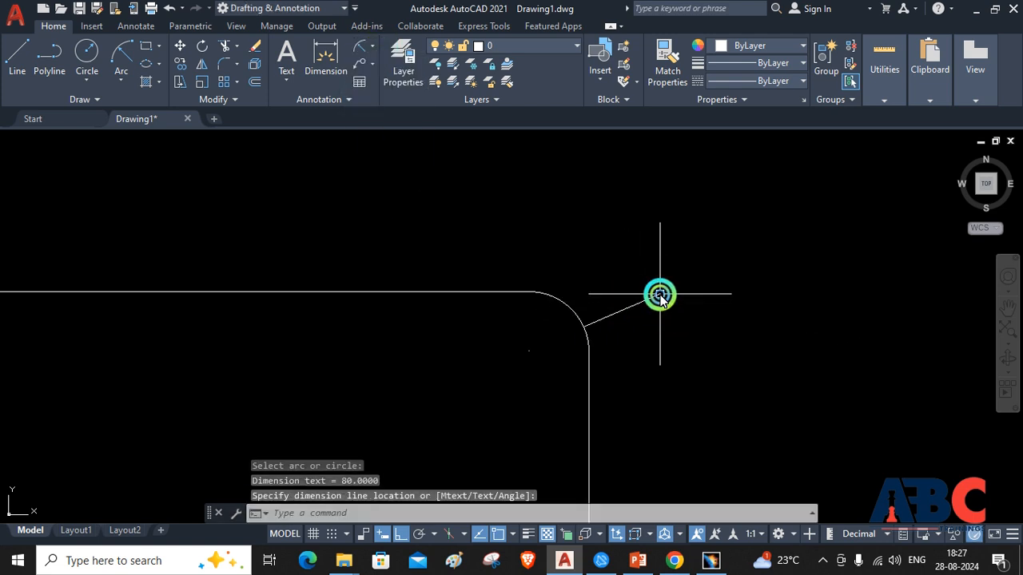
{"action": "scroll", "coordinate": [662, 296], "scroll_direction": "up", "scroll_amount": 5}
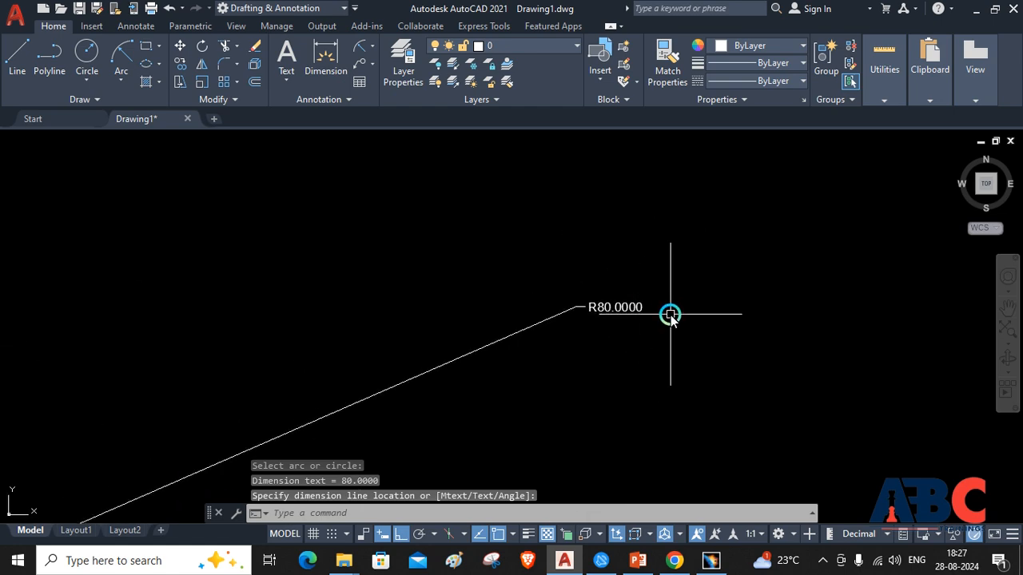
{"action": "scroll", "coordinate": [424, 276], "scroll_direction": "down", "scroll_amount": 3}
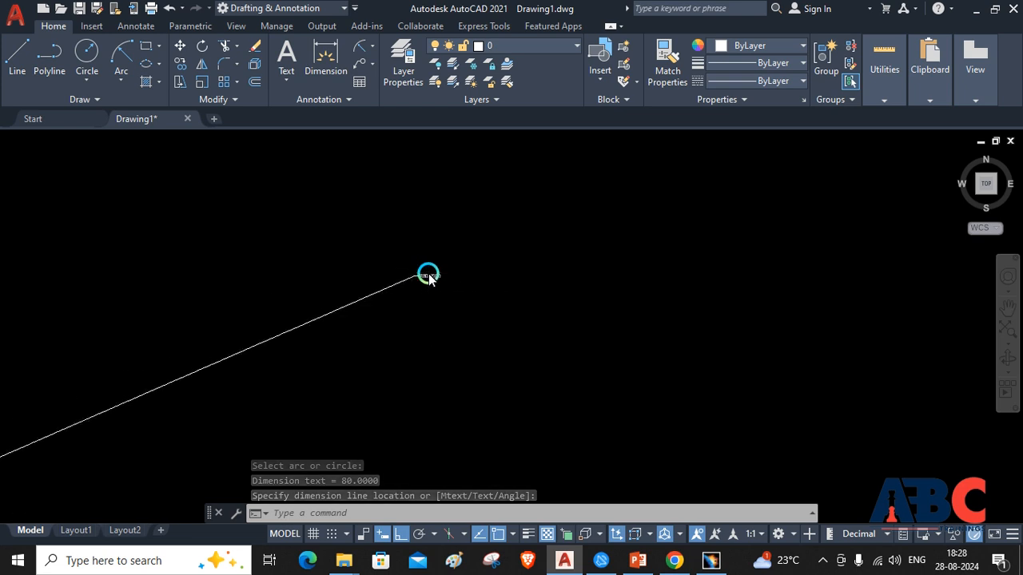
{"action": "scroll", "coordinate": [428, 275], "scroll_direction": "down", "scroll_amount": 4}
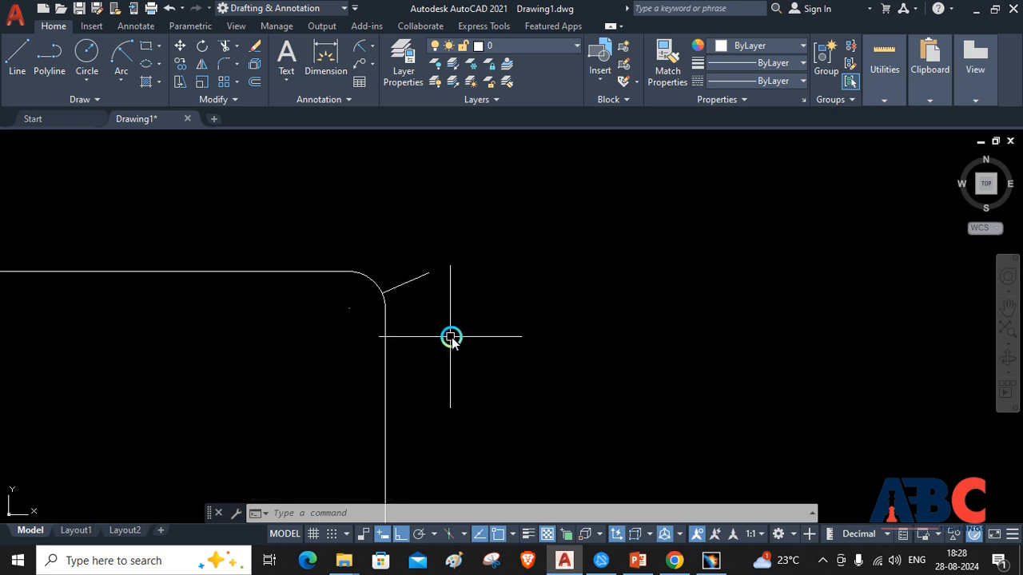
Modify the Standard dimension style to use an overall scale of 10 for dimension features
{"action": "left_click", "coordinate": [409, 514]}
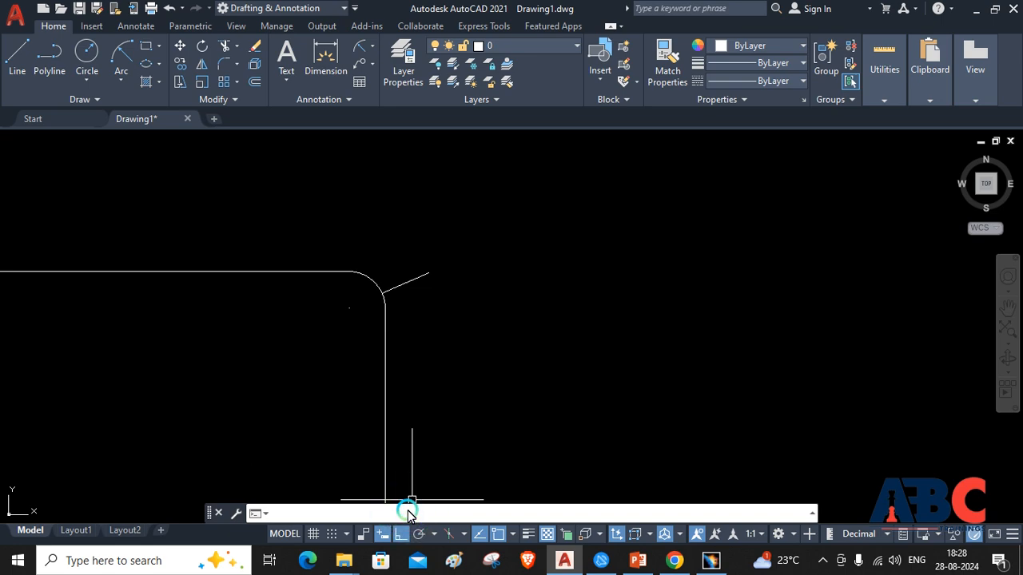
{"action": "type", "text": "dims"}
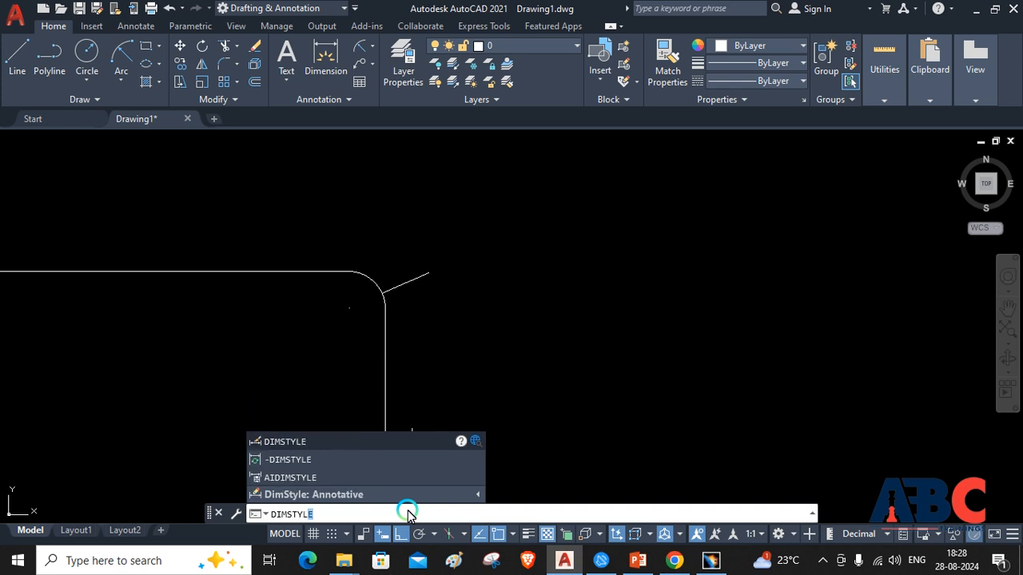
{"action": "key", "text": "Return"}
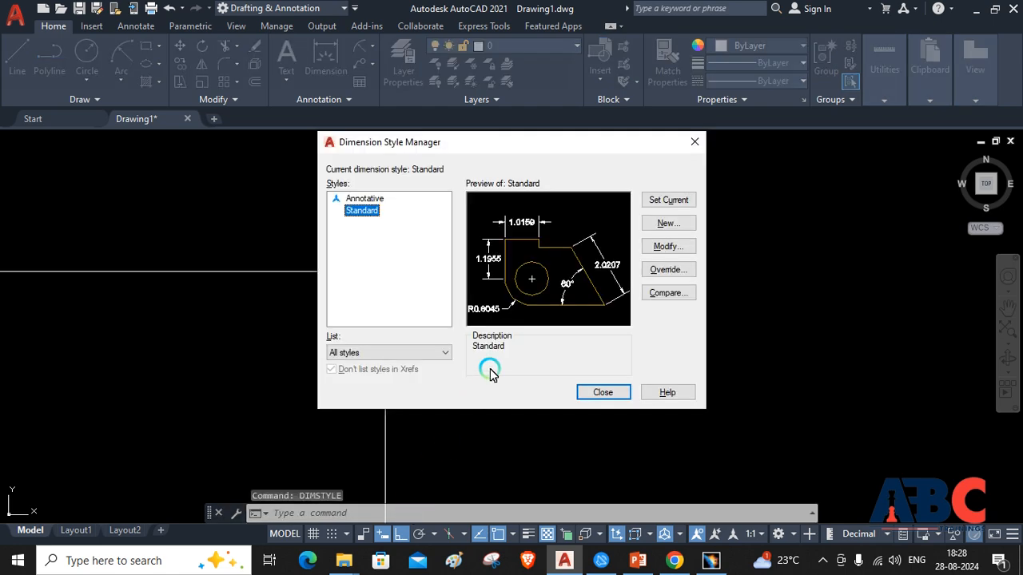
{"action": "left_click", "coordinate": [668, 247]}
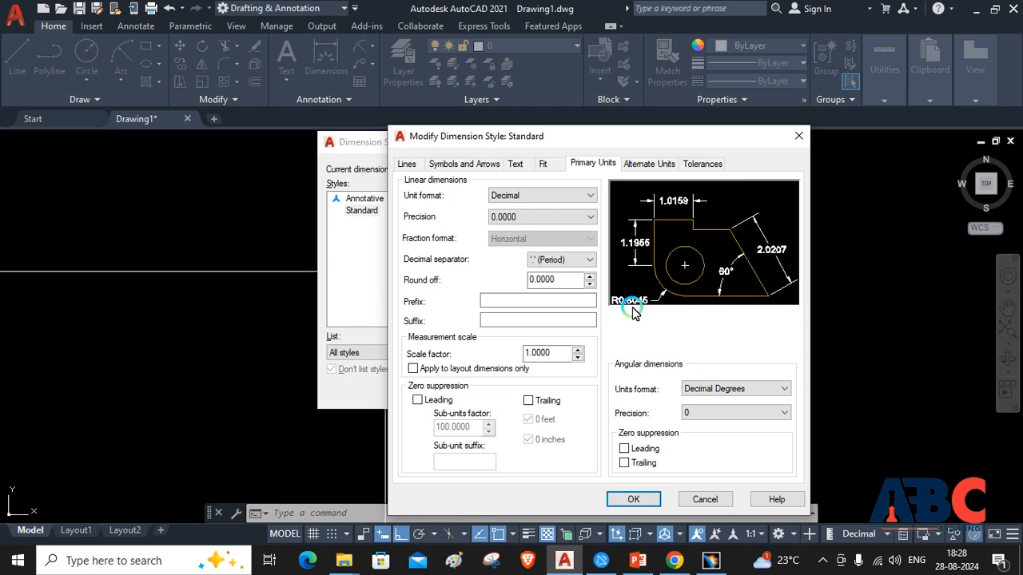
{"action": "left_click", "coordinate": [526, 165]}
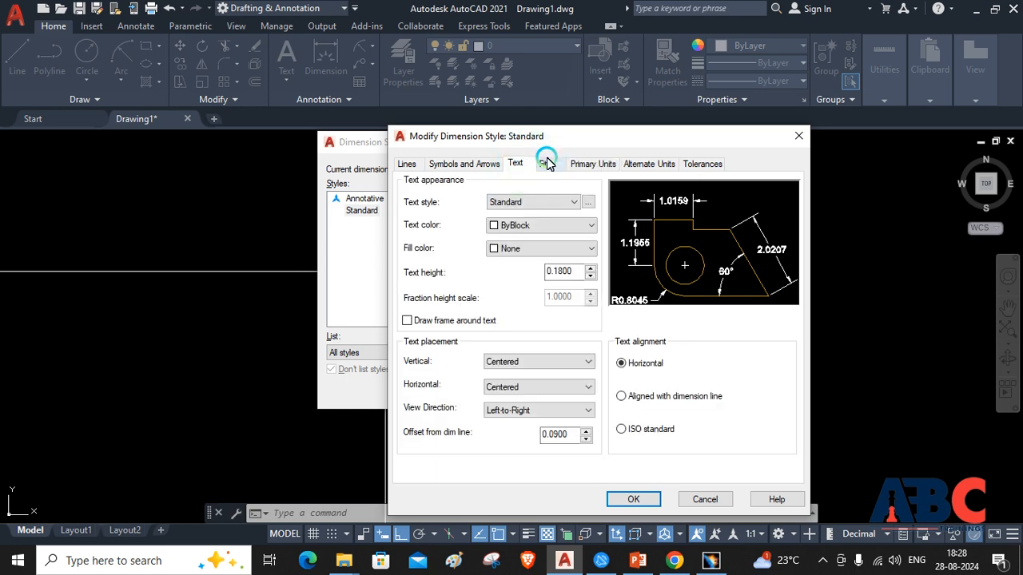
{"action": "left_click", "coordinate": [545, 163]}
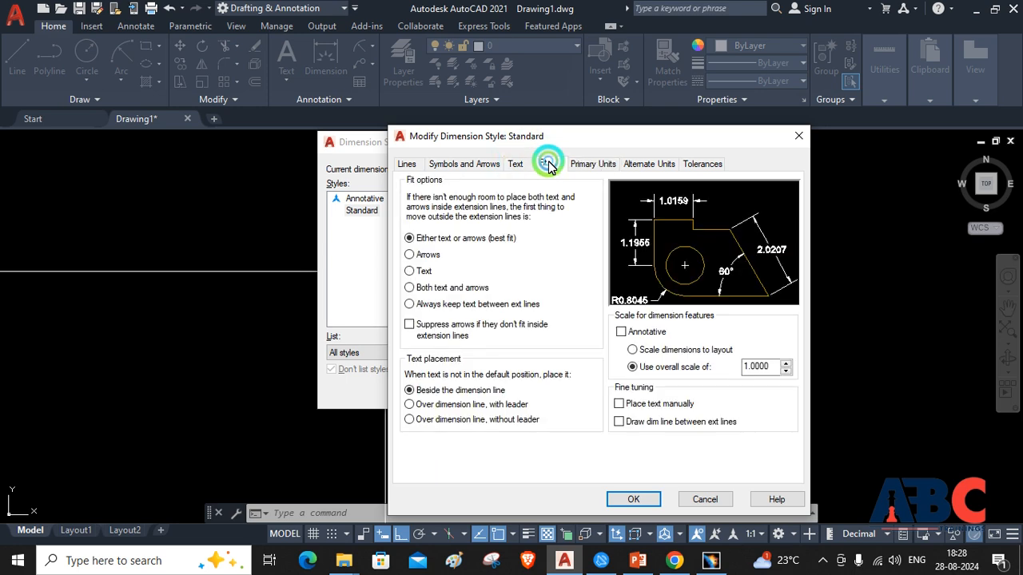
{"action": "double_click", "coordinate": [765, 367]}
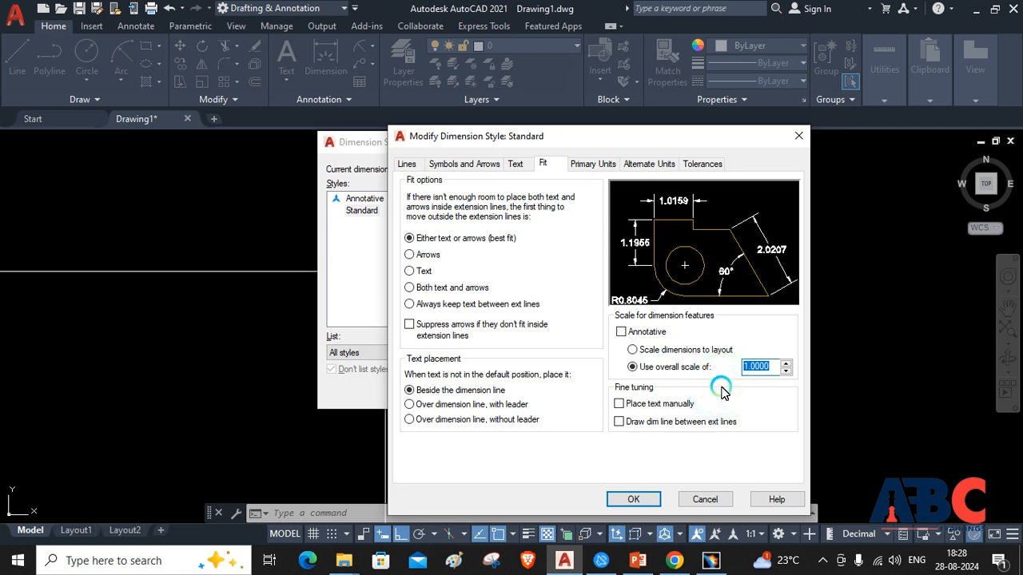
{"action": "type", "text": "10"}
{"action": "key", "text": "Tab"}
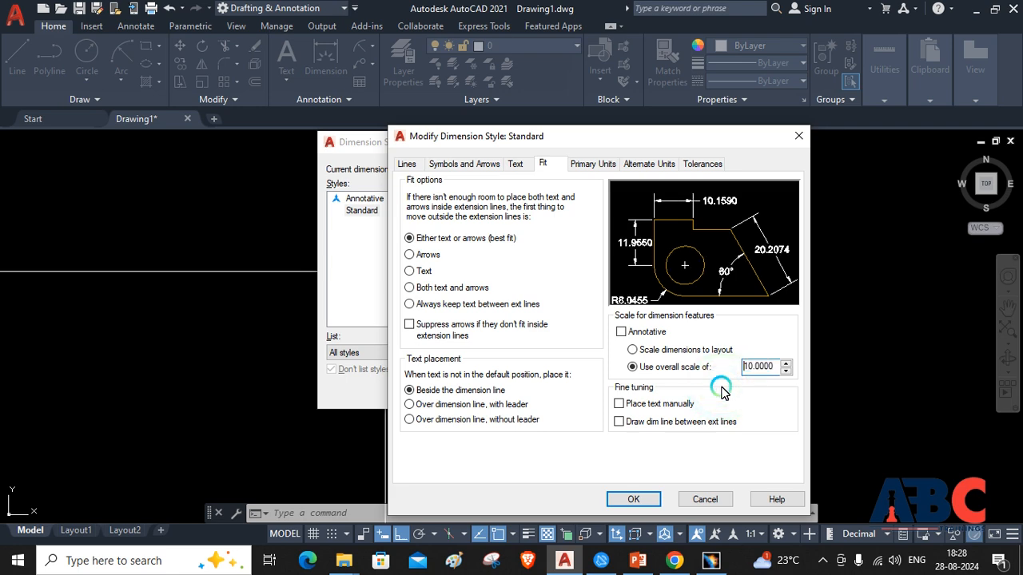
{"action": "left_click", "coordinate": [633, 500]}
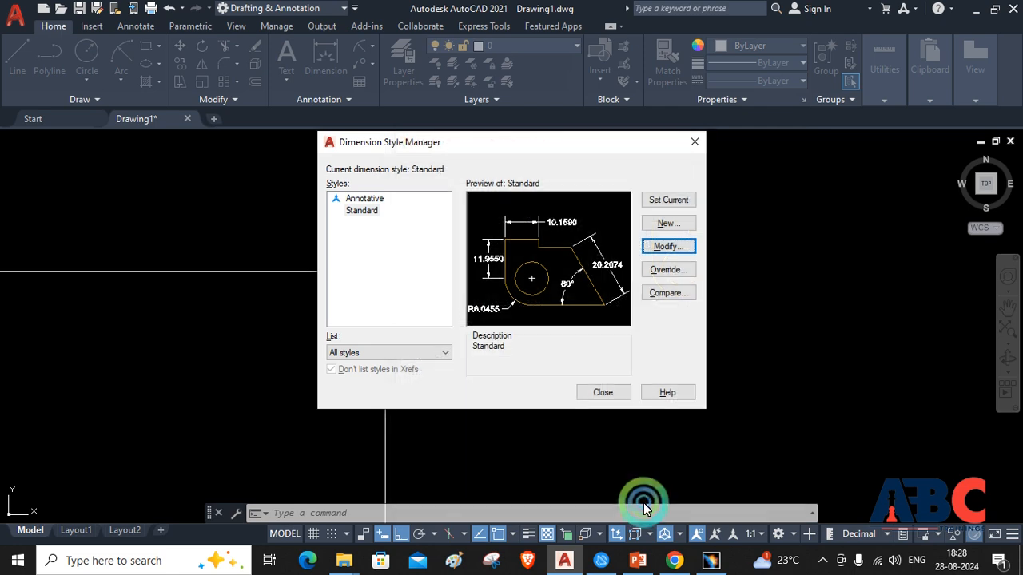
{"action": "left_click", "coordinate": [604, 392]}
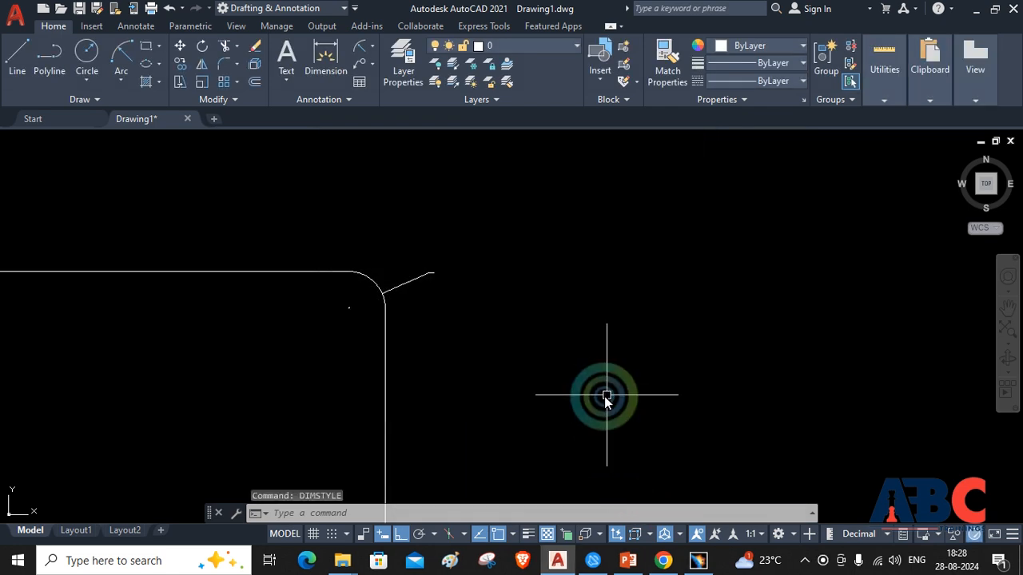
Review the Standard dimension style's fit settings and set that style as current
{"action": "left_click", "coordinate": [364, 515]}
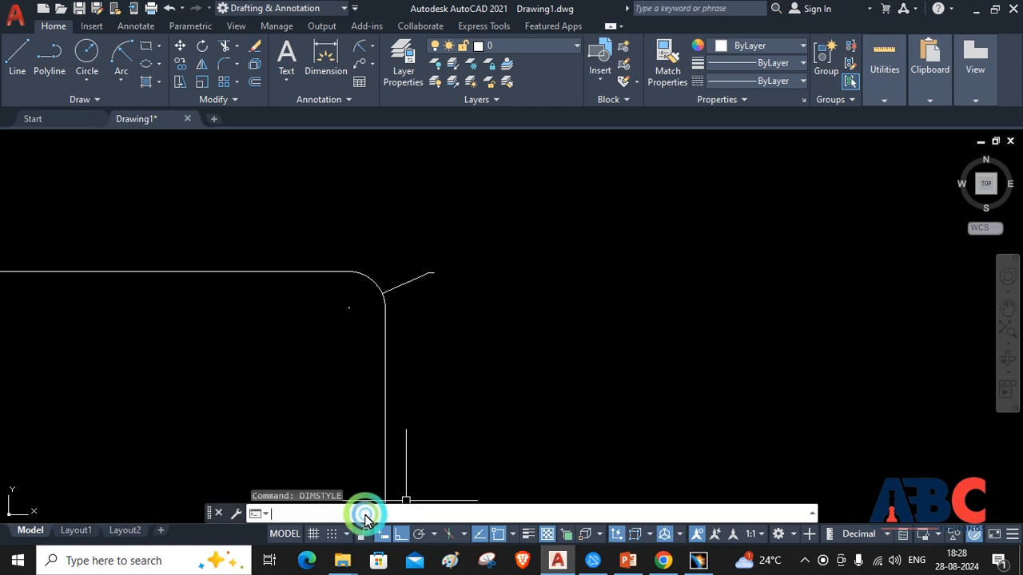
{"action": "type", "text": "dIMSTy"}
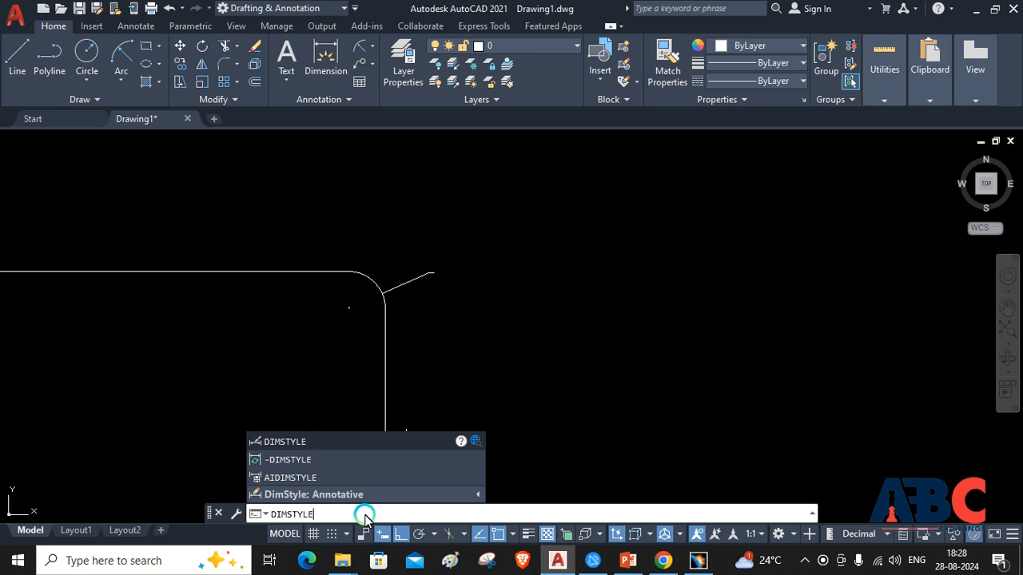
{"action": "key", "text": "Return"}
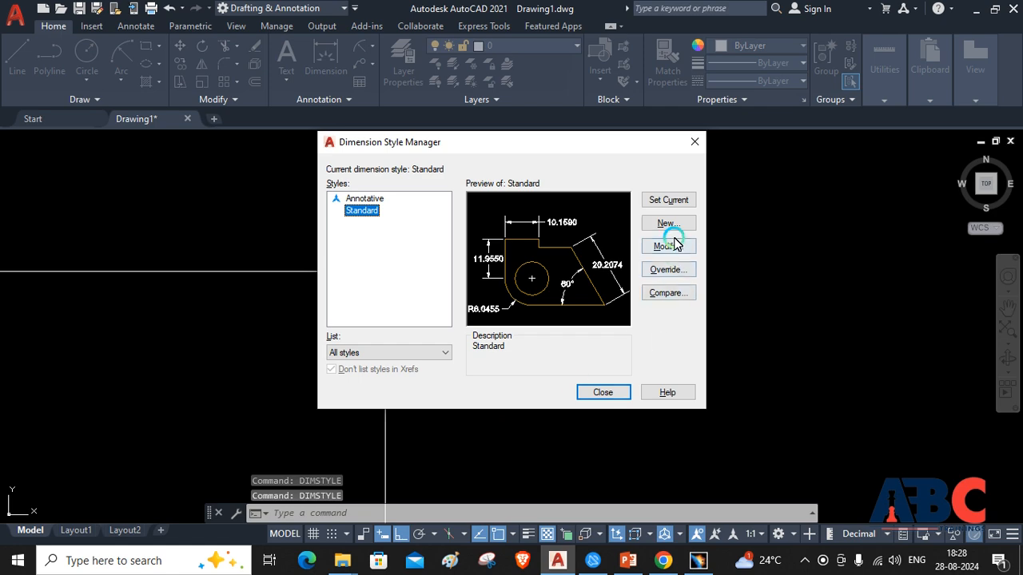
{"action": "left_click", "coordinate": [668, 247]}
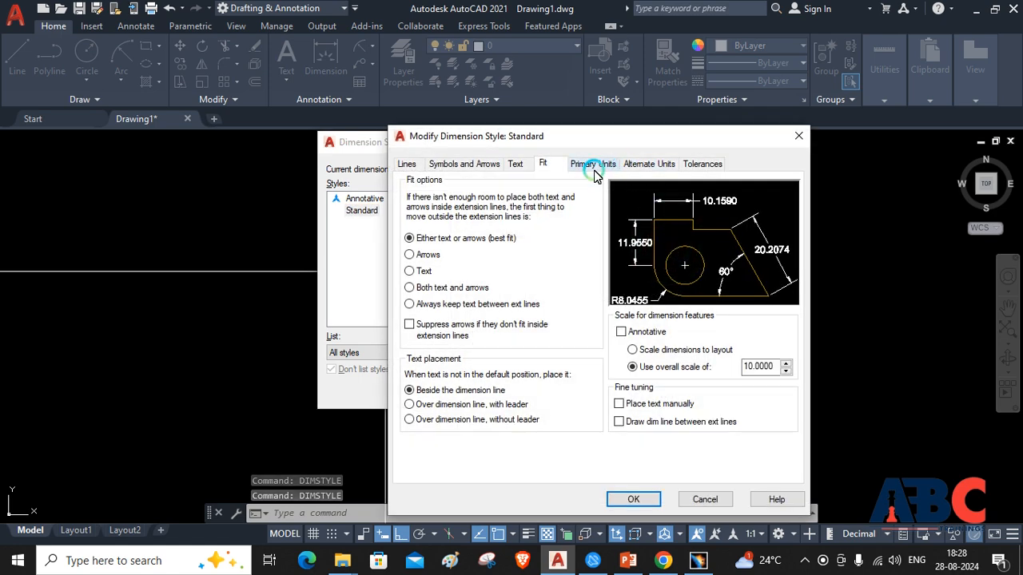
{"action": "left_click", "coordinate": [632, 500]}
{"action": "left_click", "coordinate": [660, 201]}
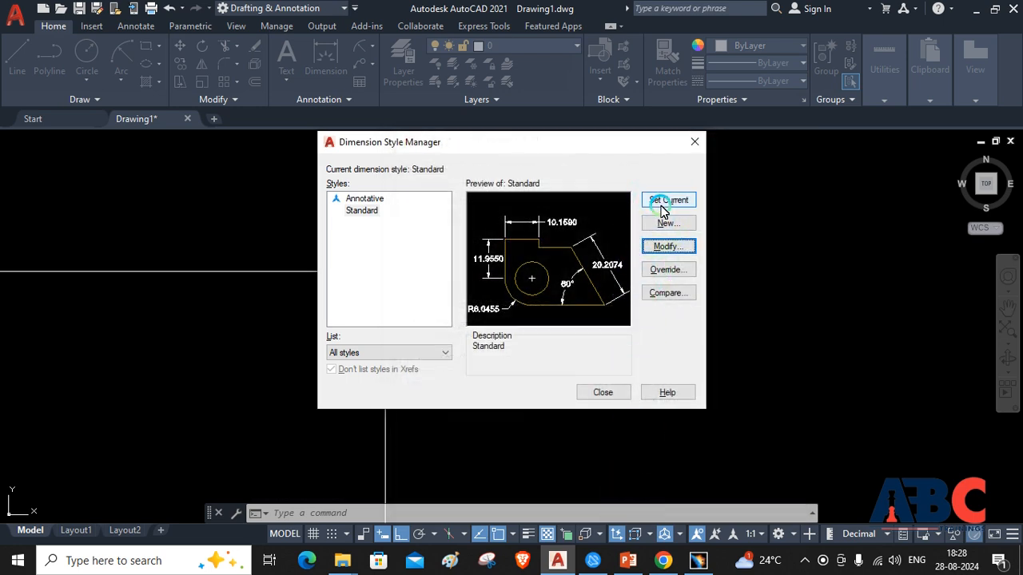
{"action": "left_click", "coordinate": [605, 395]}
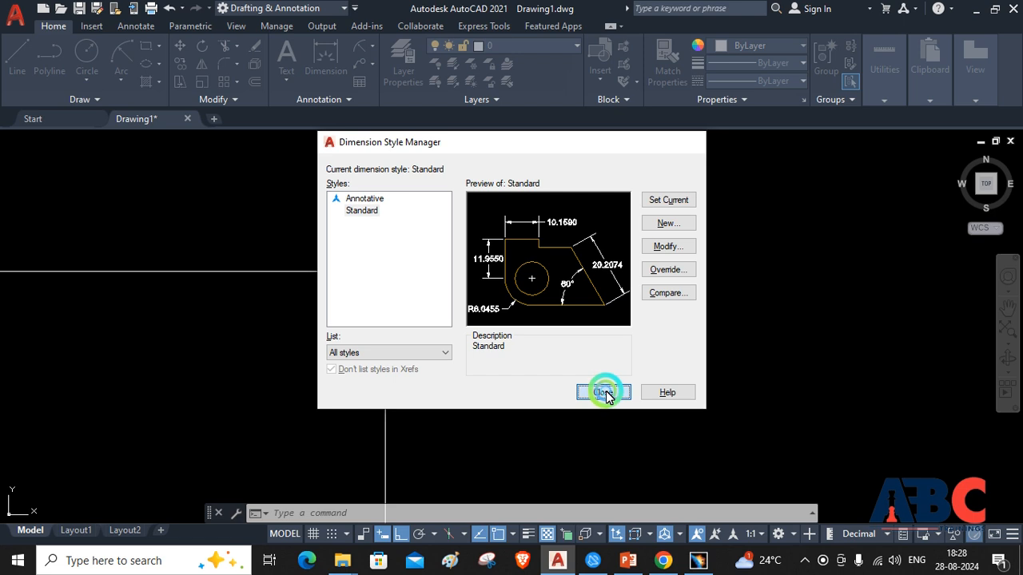
Delete the existing radius dimension from the rectangle's upper-right fillet arc
{"action": "left_click", "coordinate": [430, 274]}
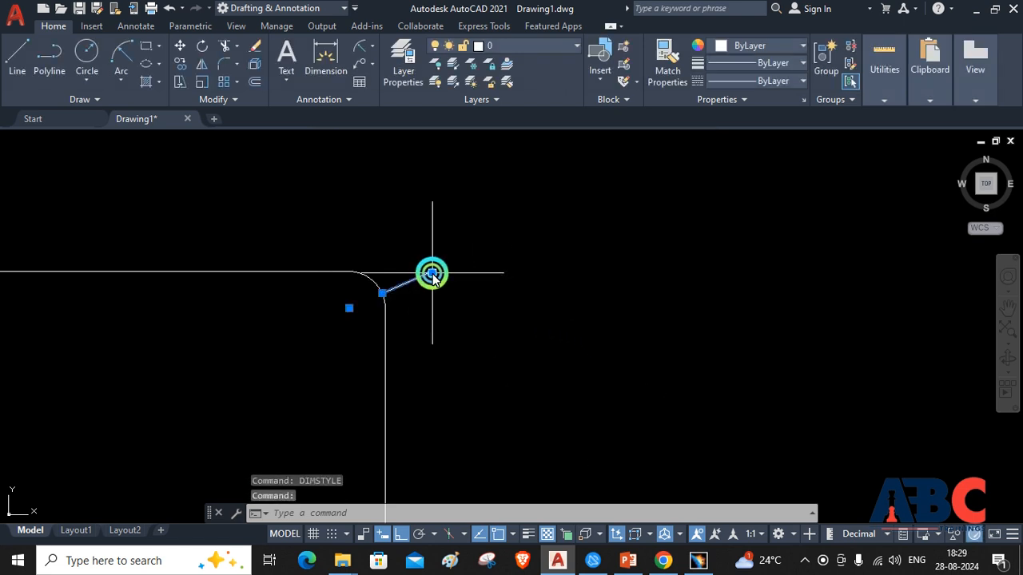
{"action": "left_click", "coordinate": [430, 276]}
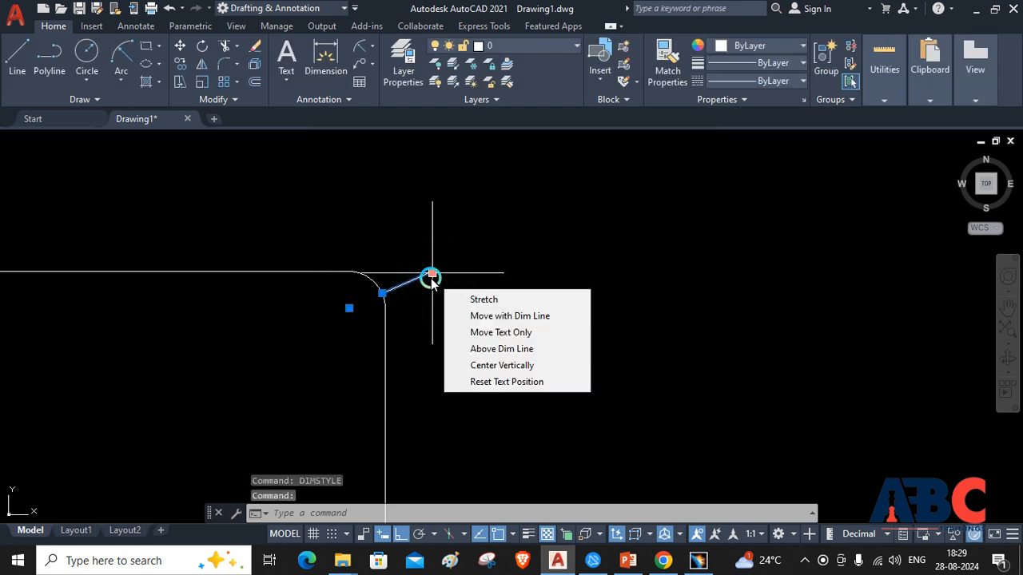
{"action": "left_click", "coordinate": [466, 365]}
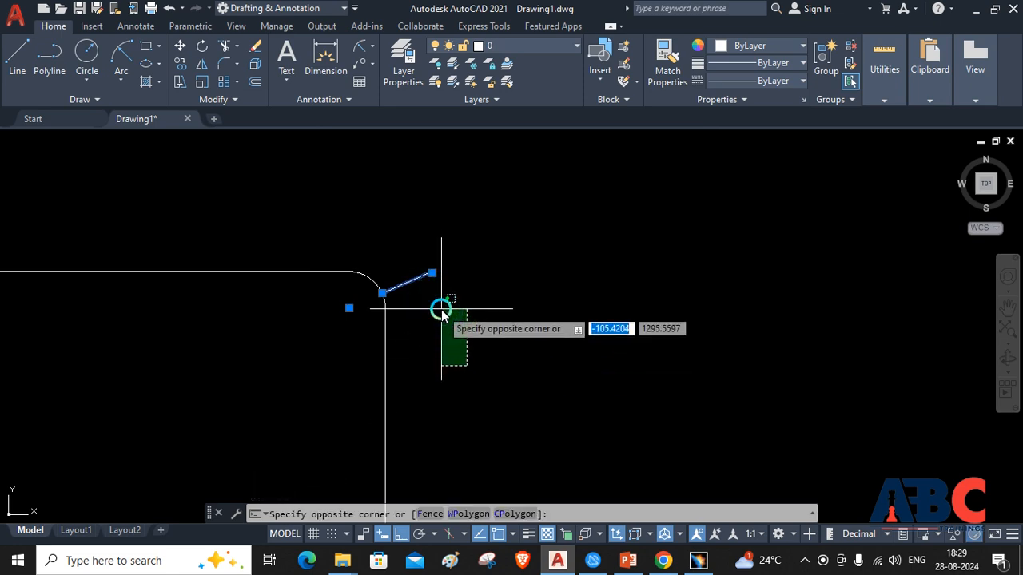
{"action": "key", "text": "BackSpace"}
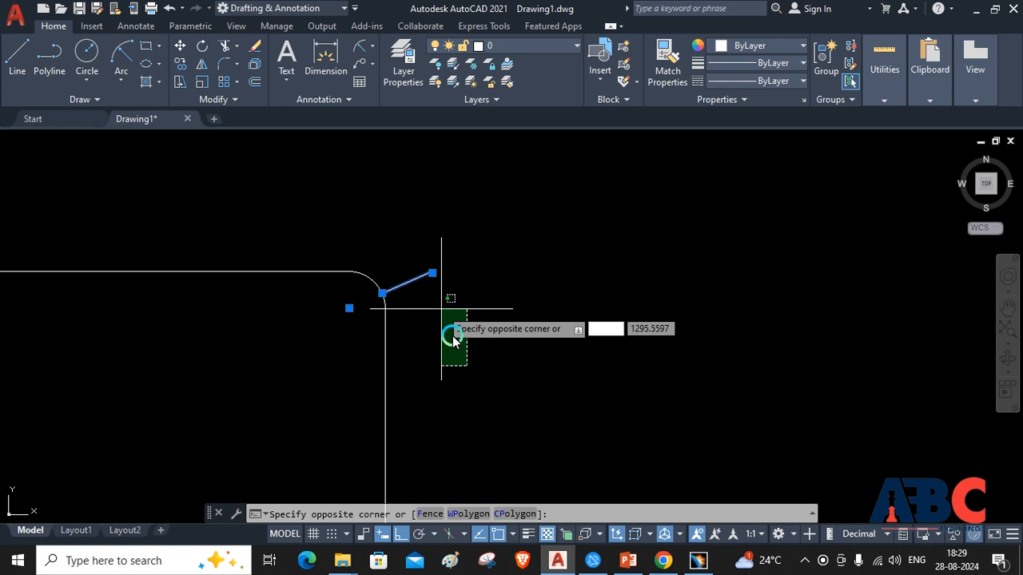
{"action": "key", "text": "Escape"}
{"action": "key", "text": "Delete"}
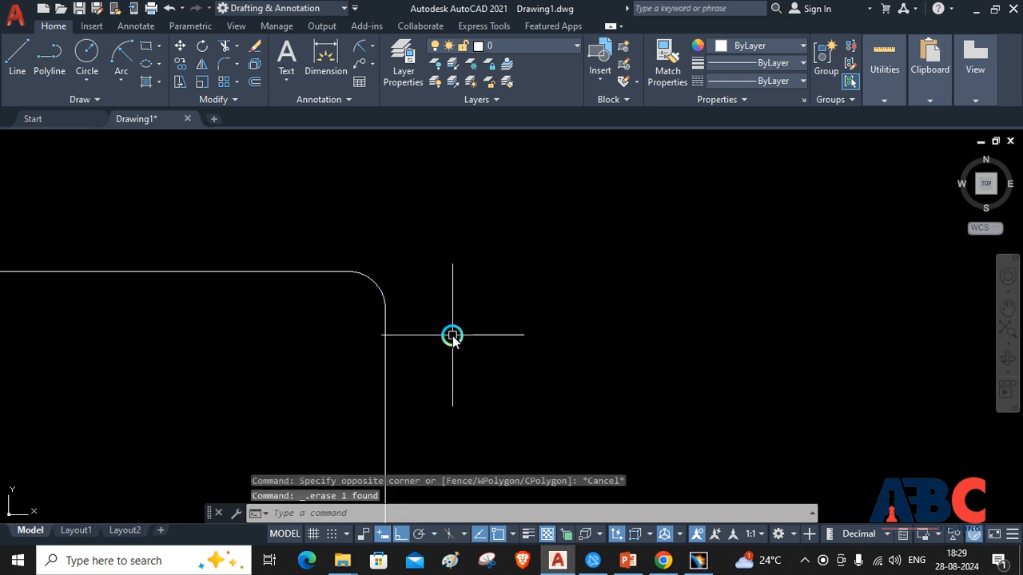
Add a new radius dimension to the upper-right fillet arc, placing its text outside the rectangle
{"action": "left_click", "coordinate": [356, 44]}
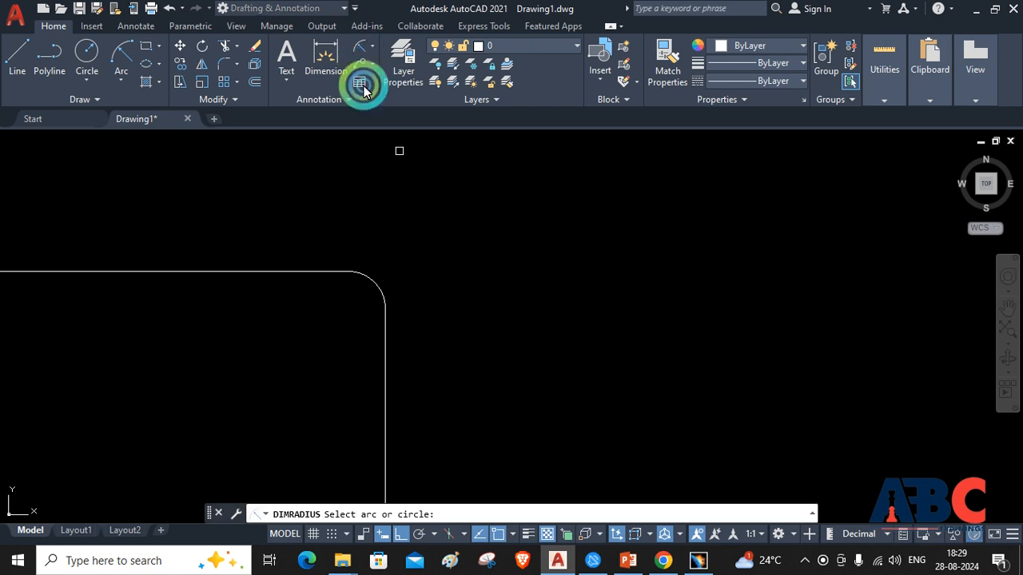
{"action": "left_click", "coordinate": [377, 283]}
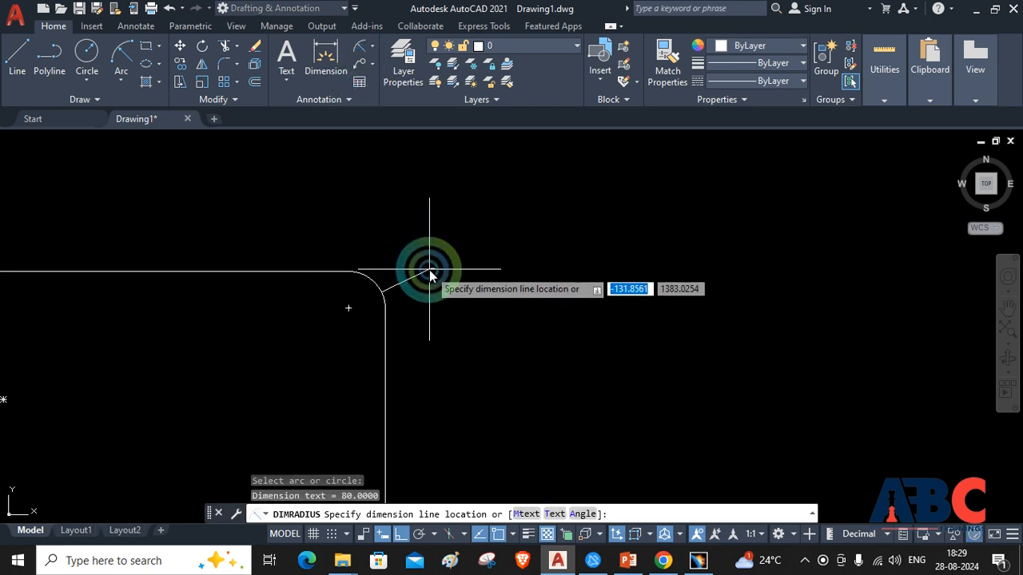
{"action": "left_click", "coordinate": [429, 270]}
{"action": "left_click", "coordinate": [432, 270]}
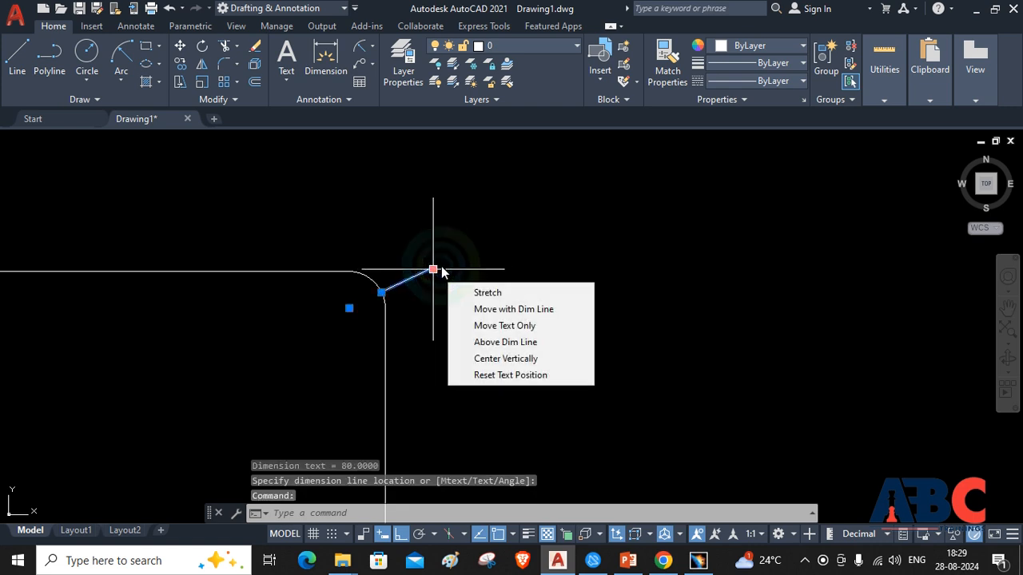
{"action": "key", "text": "Escape"}
{"action": "key", "text": "Escape"}
{"action": "scroll", "coordinate": [430, 272], "scroll_direction": "up", "scroll_amount": 5}
{"action": "scroll", "coordinate": [423, 274], "scroll_direction": "up", "scroll_amount": 2}
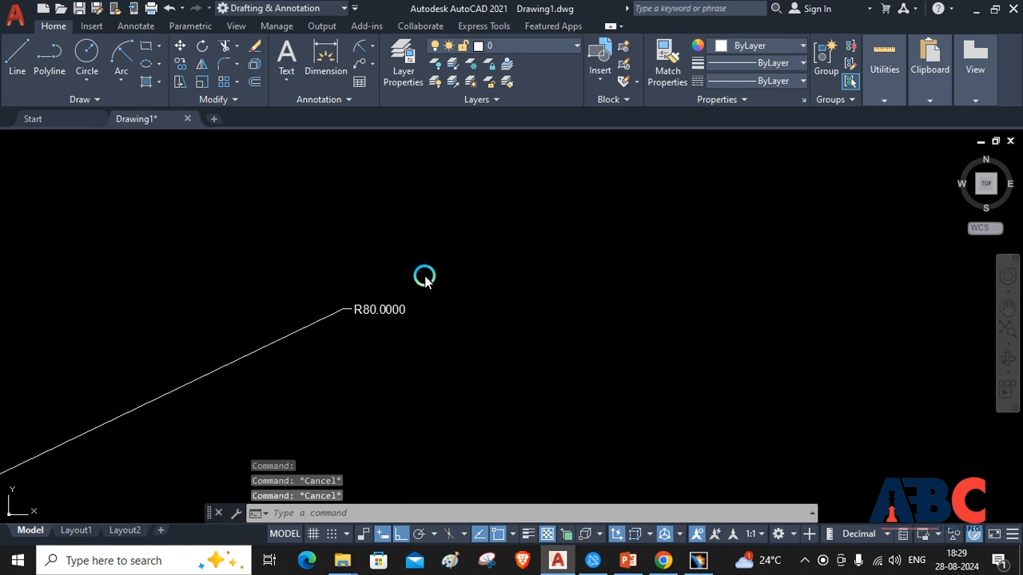
{"action": "double_click", "coordinate": [360, 309]}
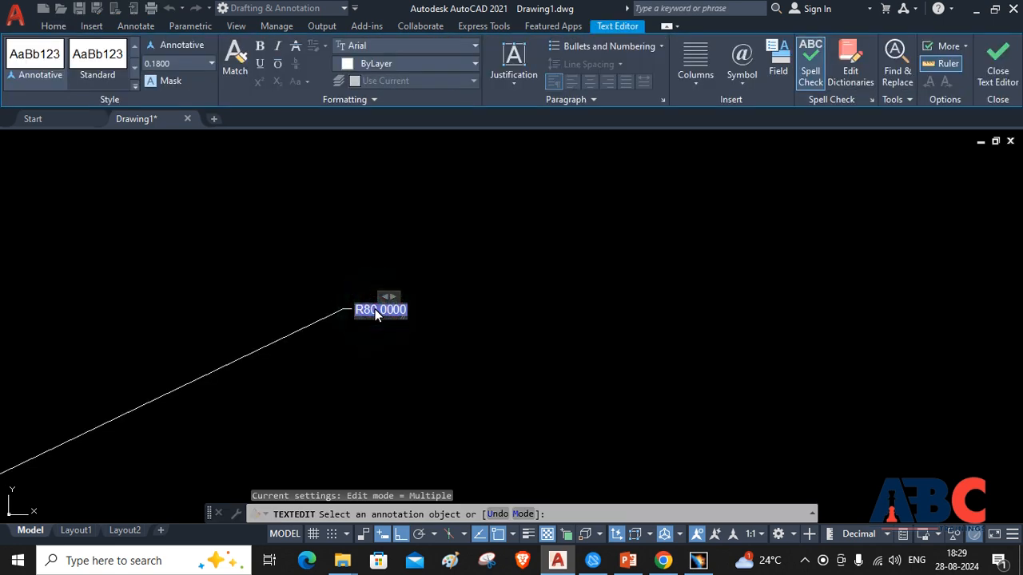
{"action": "left_click", "coordinate": [331, 312]}
{"action": "left_click", "coordinate": [331, 312]}
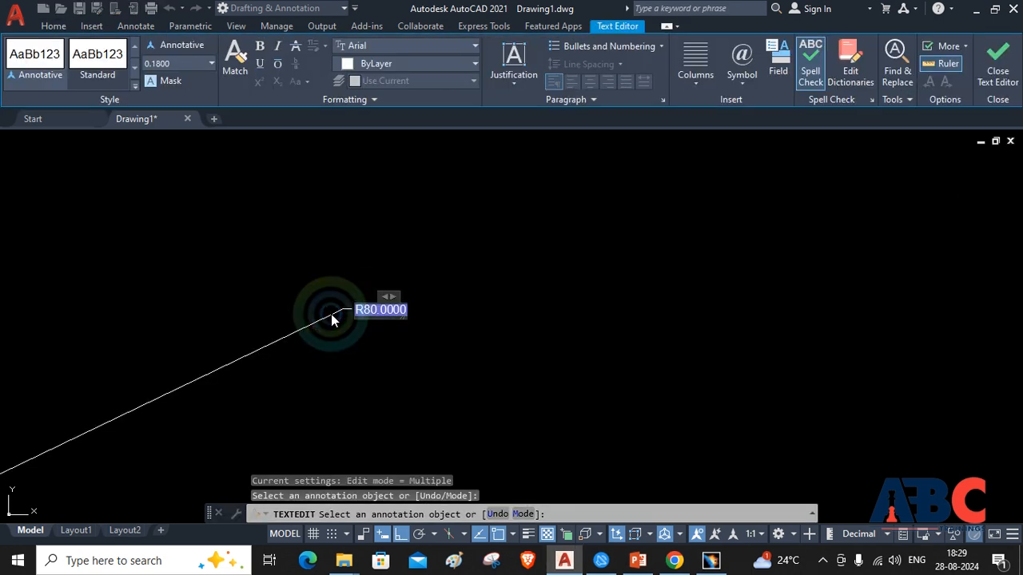
{"action": "left_click", "coordinate": [331, 314]}
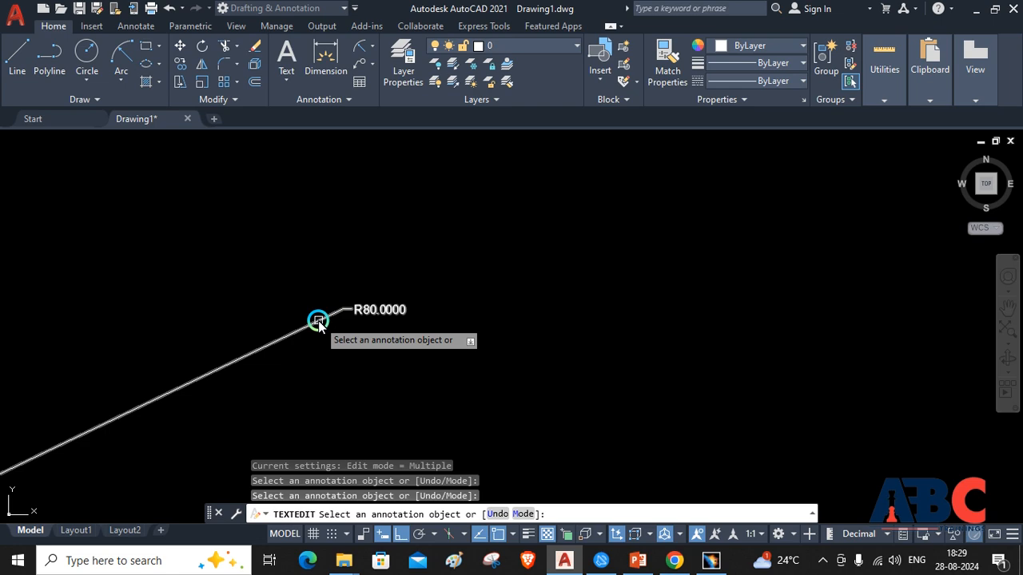
{"action": "key", "text": "Escape"}
Set the Standard dimension style's text height to 10 and make that style current
{"action": "left_click", "coordinate": [315, 324]}
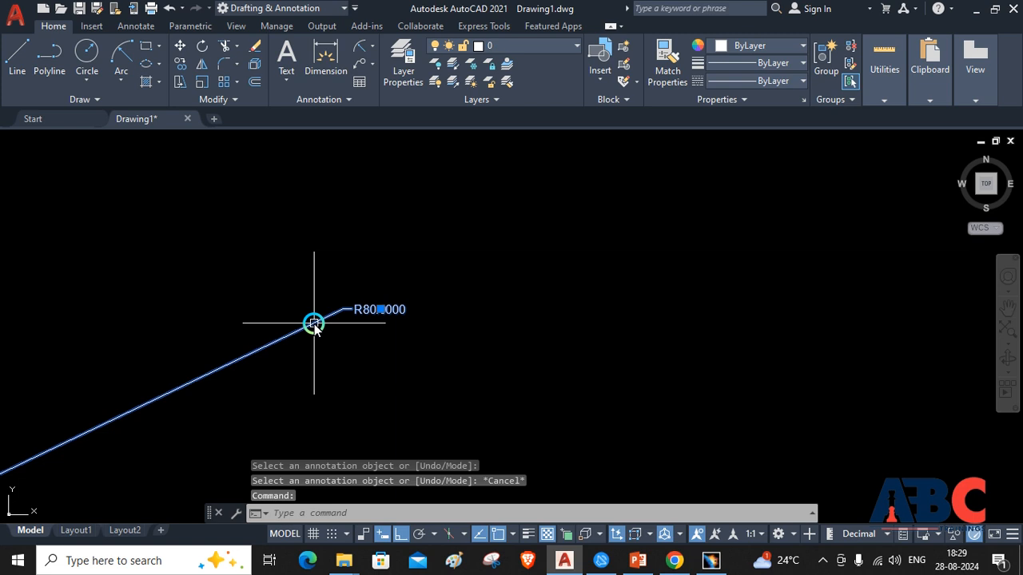
{"action": "type", "text": "dimst"}
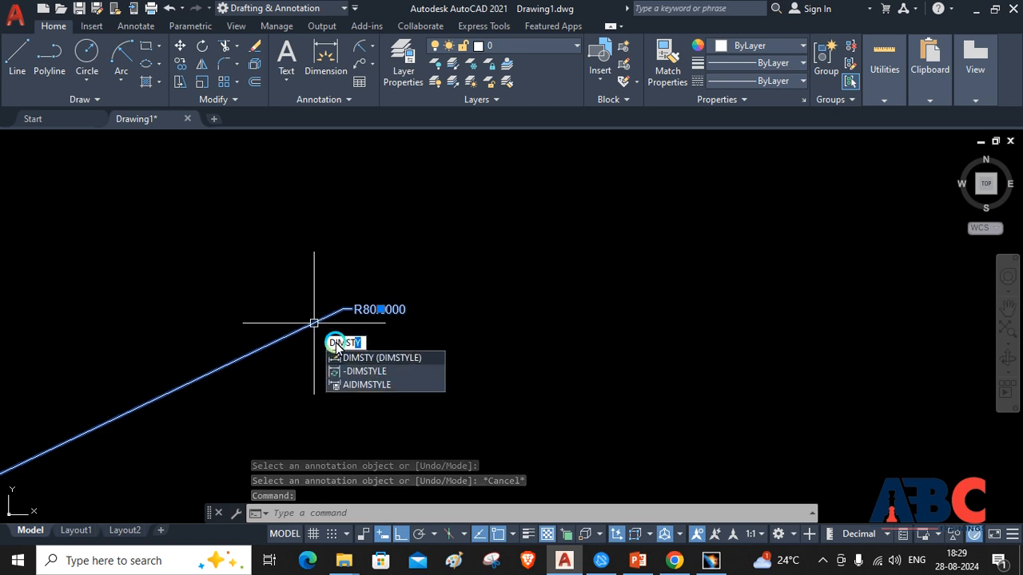
{"action": "left_click", "coordinate": [363, 359]}
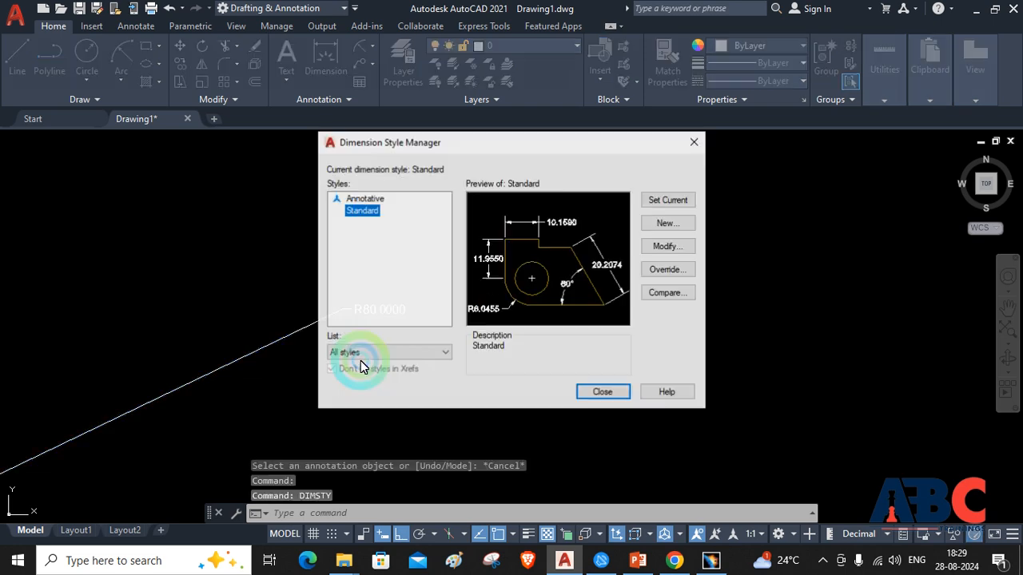
{"action": "left_click", "coordinate": [664, 247]}
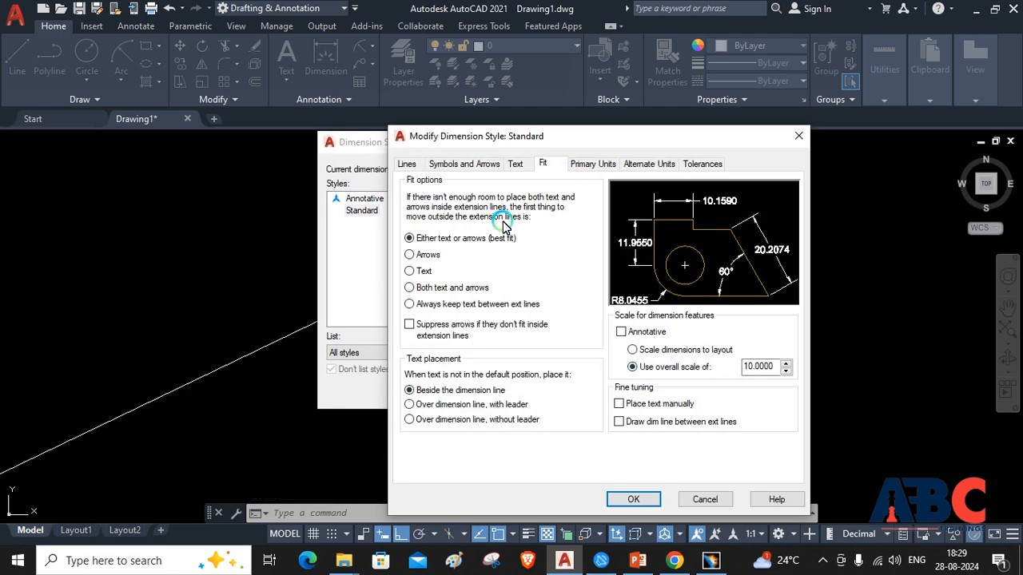
{"action": "left_click", "coordinate": [521, 166]}
{"action": "left_click", "coordinate": [553, 305]}
{"action": "double_click", "coordinate": [573, 272]}
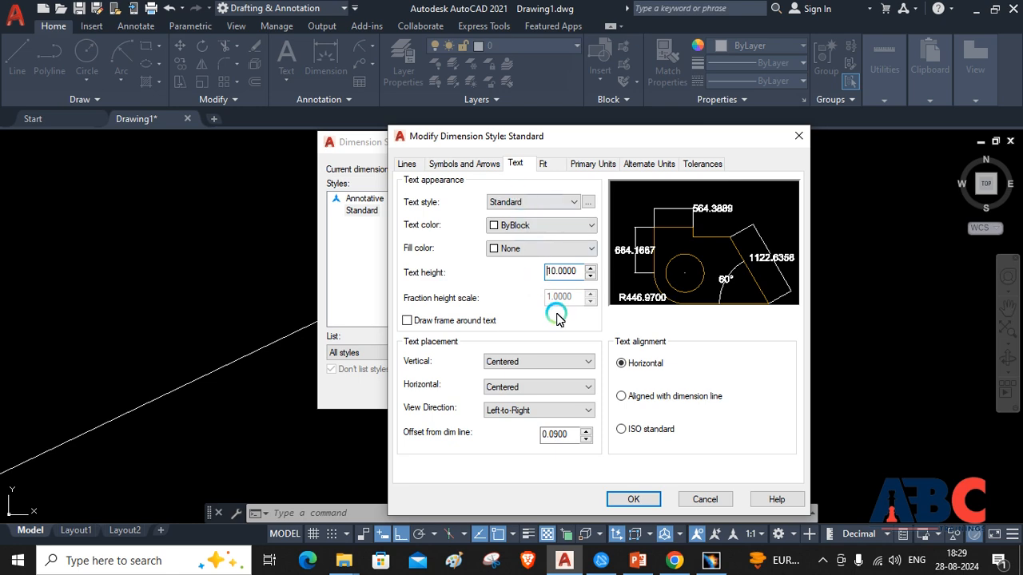
{"action": "left_click", "coordinate": [626, 502]}
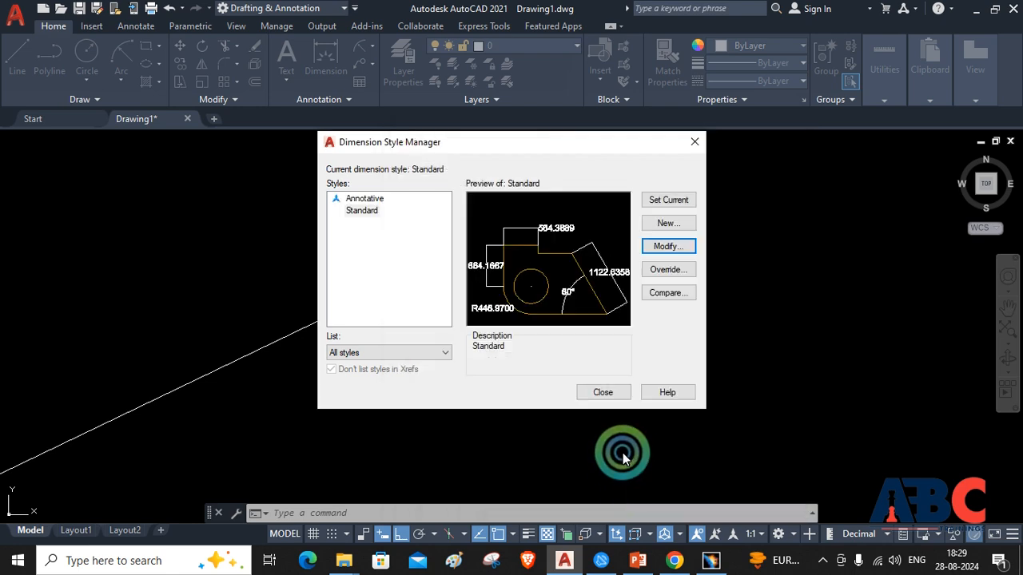
{"action": "left_click", "coordinate": [668, 200]}
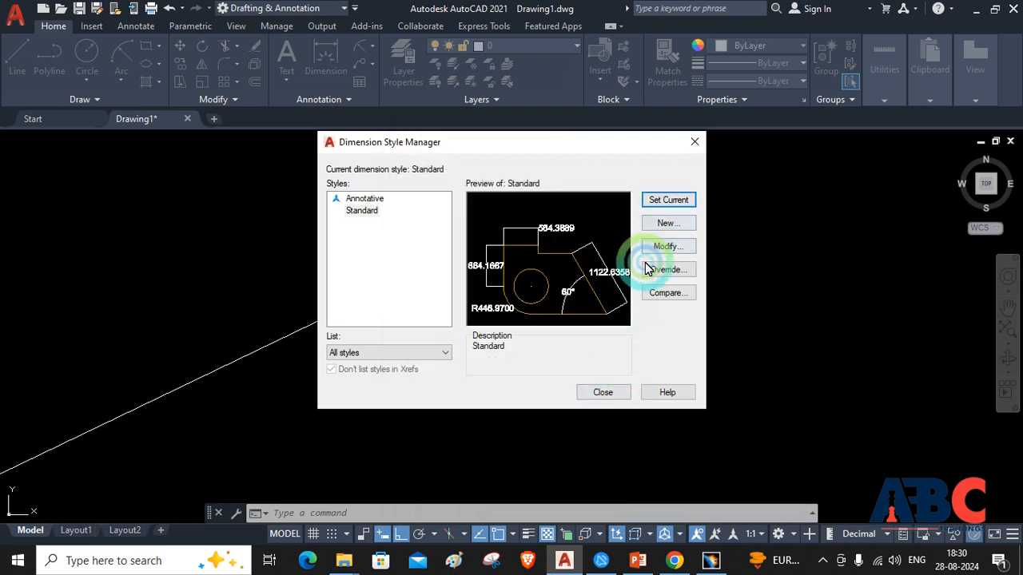
Close the Dimension Style Manager and return to the dimensioned rectangle
{"action": "left_click", "coordinate": [593, 394]}
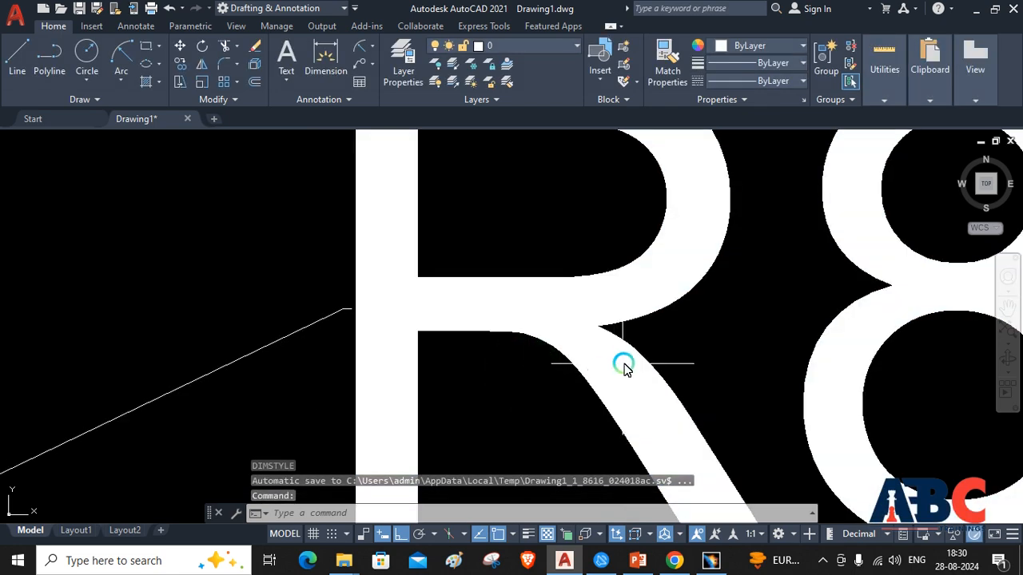
{"action": "scroll", "coordinate": [622, 369], "scroll_direction": "down", "scroll_amount": 6}
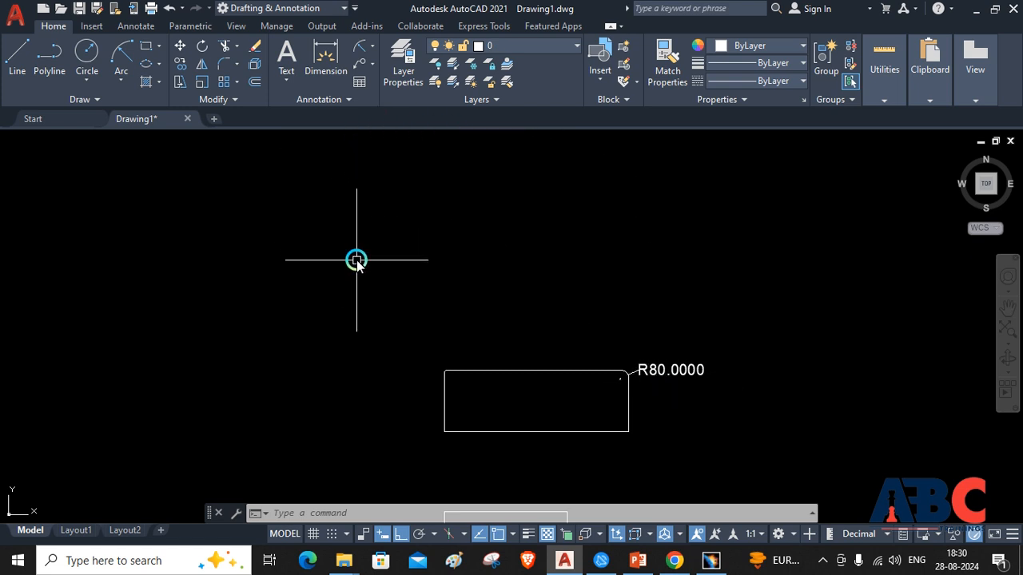
Chamfer the dimensioned rectangle's lower-left corner with a first distance of 50 and a second distance of 60
{"action": "left_click", "coordinate": [236, 64]}
{"action": "left_click", "coordinate": [246, 121]}
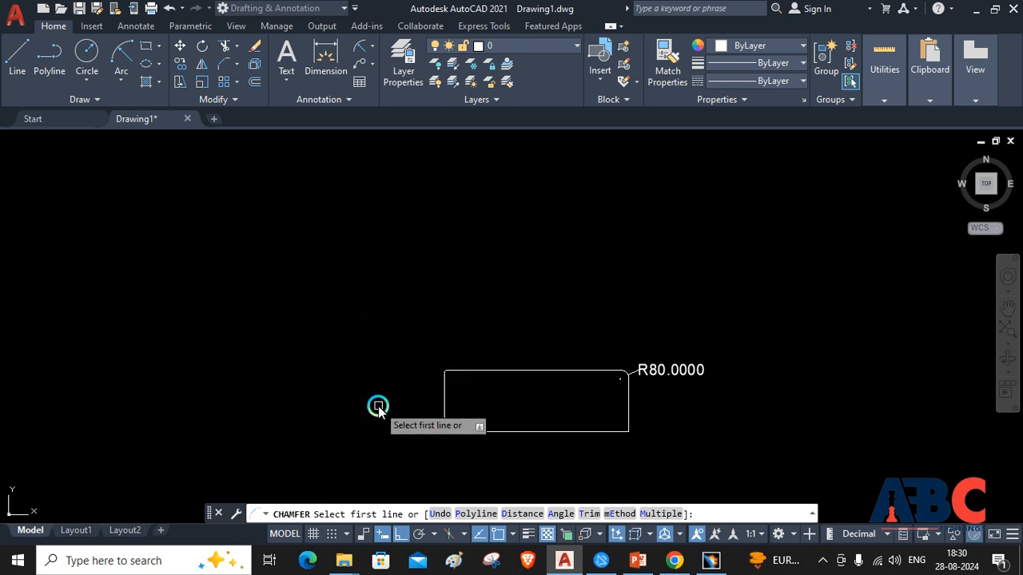
{"action": "left_click", "coordinate": [523, 515]}
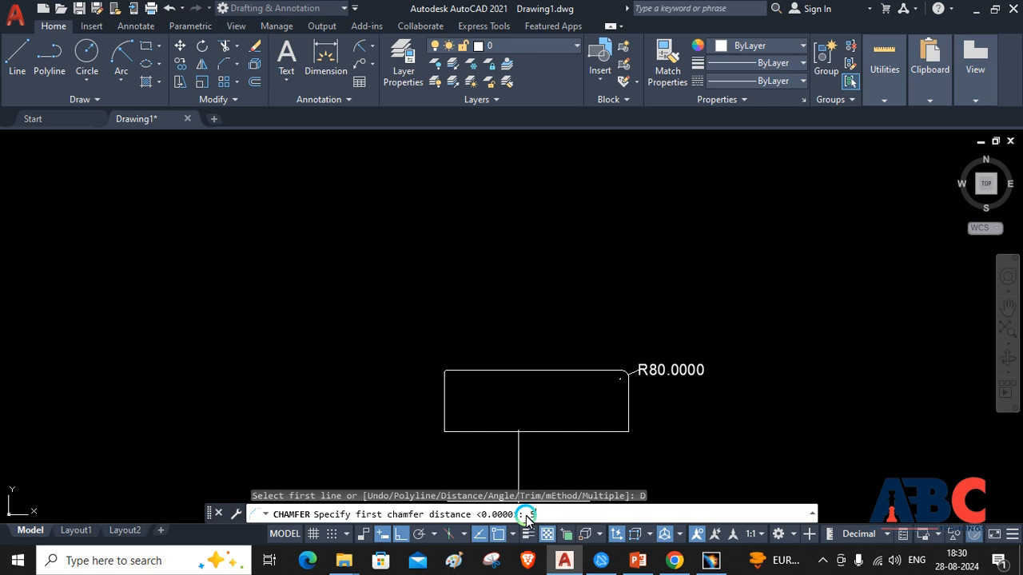
{"action": "key", "text": "Return"}
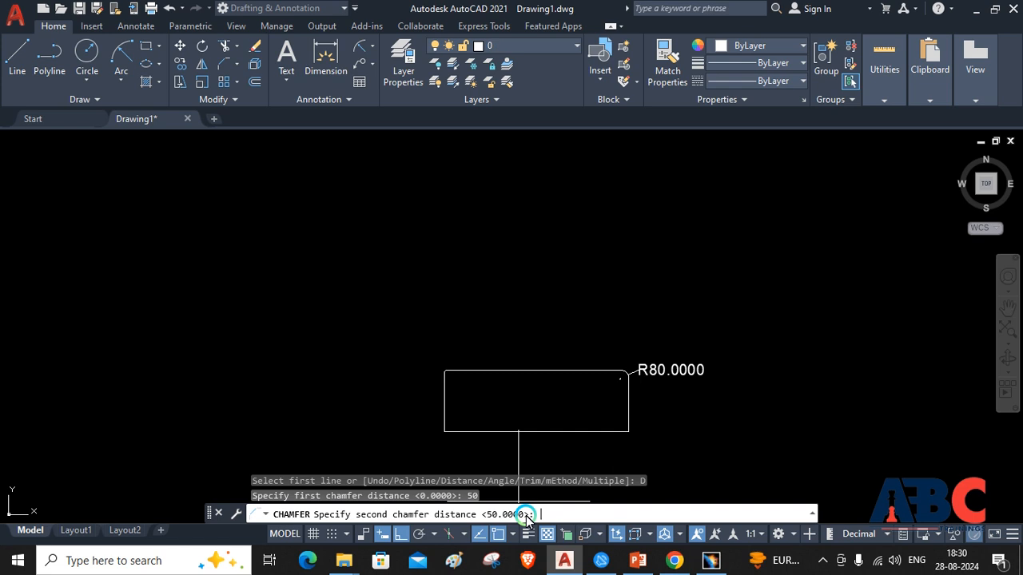
{"action": "type", "text": "60"}
{"action": "key", "text": "Return"}
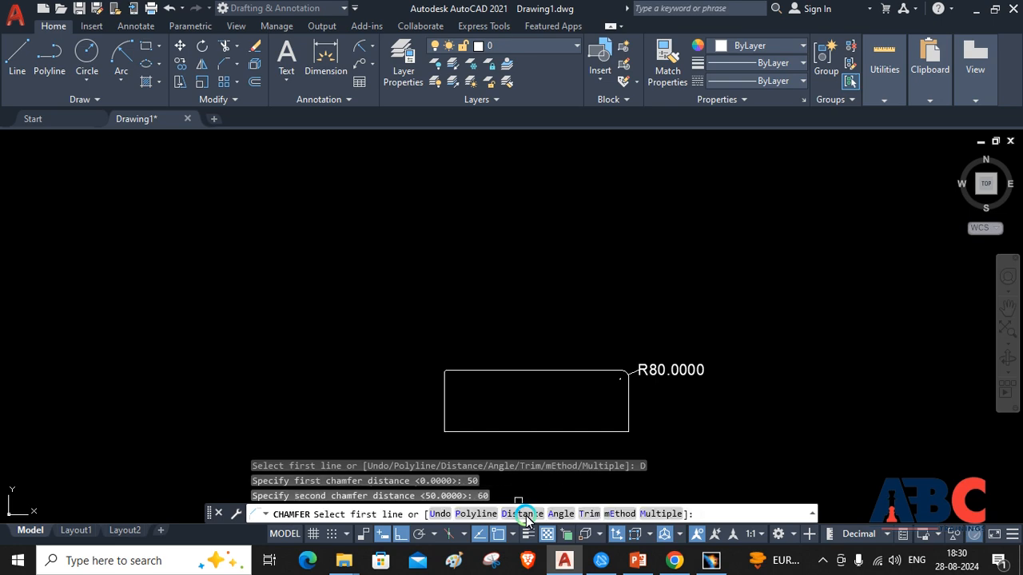
{"action": "left_click", "coordinate": [444, 416]}
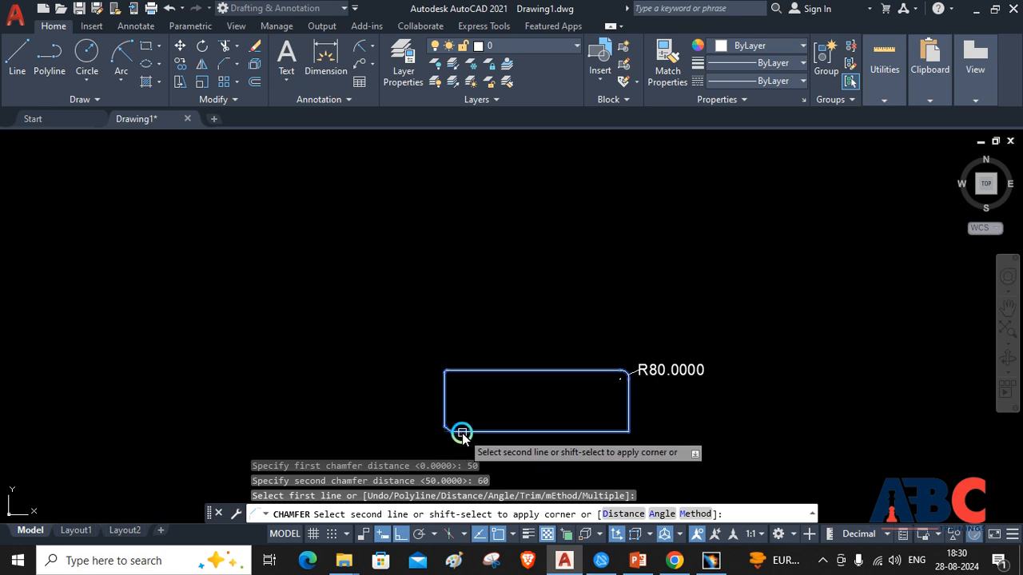
{"action": "left_click", "coordinate": [462, 432]}
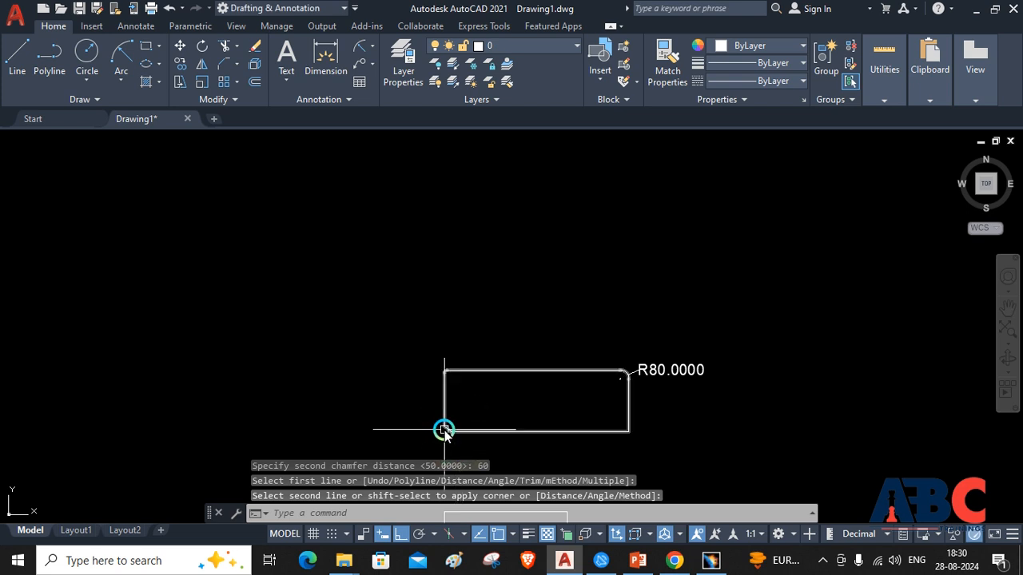
{"action": "scroll", "coordinate": [444, 430], "scroll_direction": "up", "scroll_amount": 5}
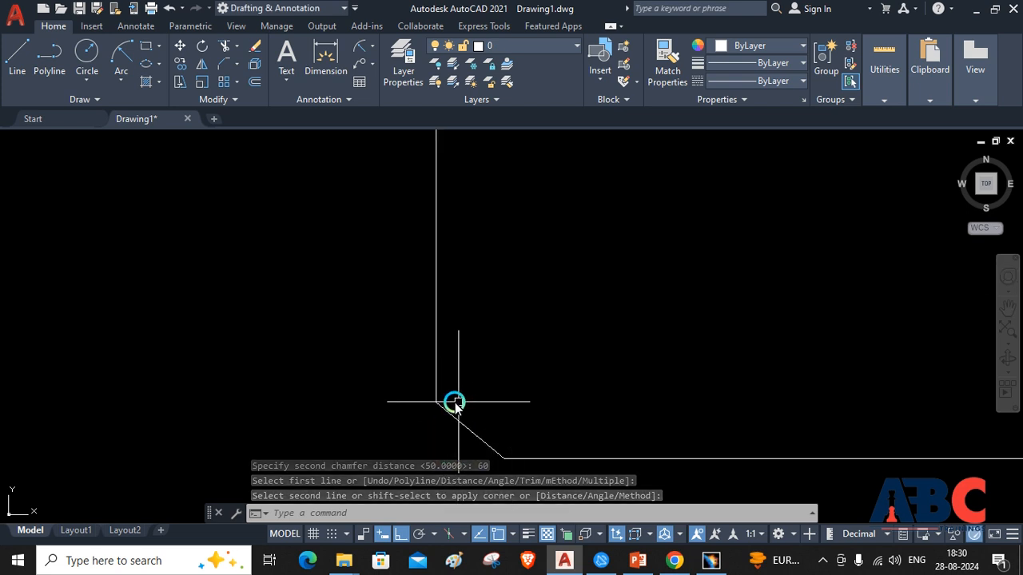
{"action": "scroll", "coordinate": [516, 422], "scroll_direction": "down", "scroll_amount": 5}
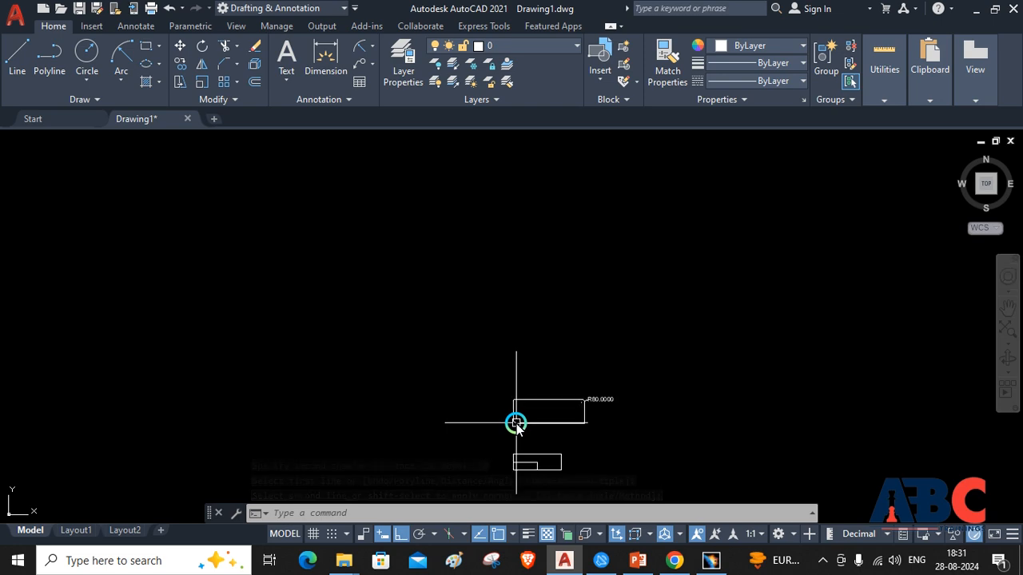
Draw a large new rectangle in the empty area above and to the left of the existing rectangles
{"action": "scroll", "coordinate": [517, 422], "scroll_direction": "down", "scroll_amount": 4}
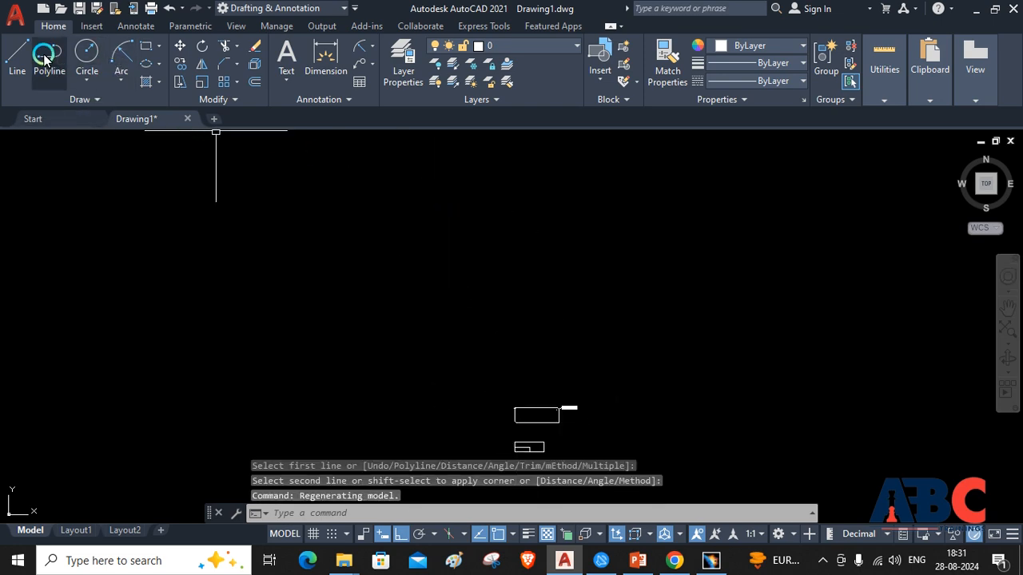
{"action": "left_click", "coordinate": [146, 46]}
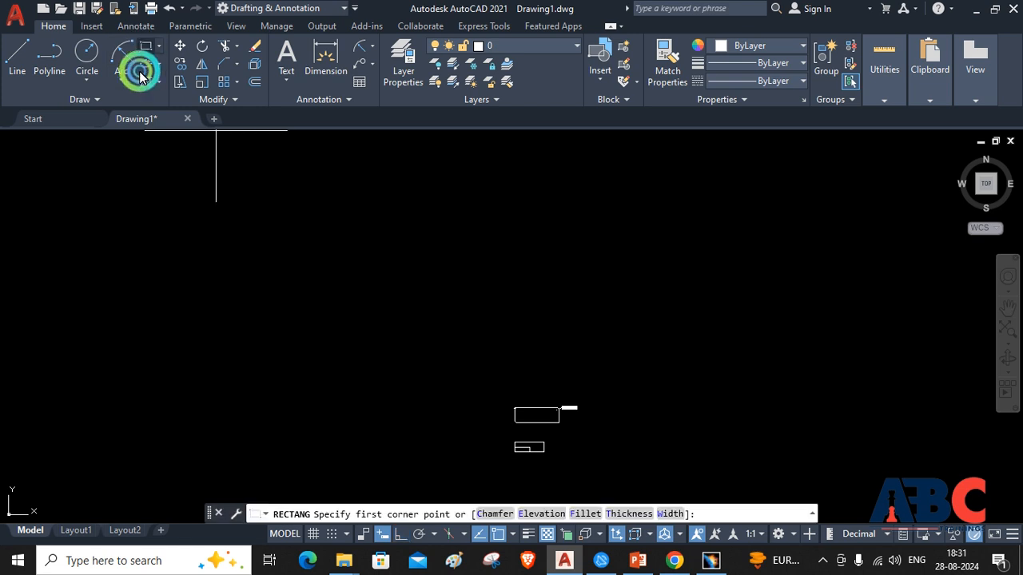
{"action": "left_click", "coordinate": [247, 285]}
{"action": "left_click", "coordinate": [376, 359]}
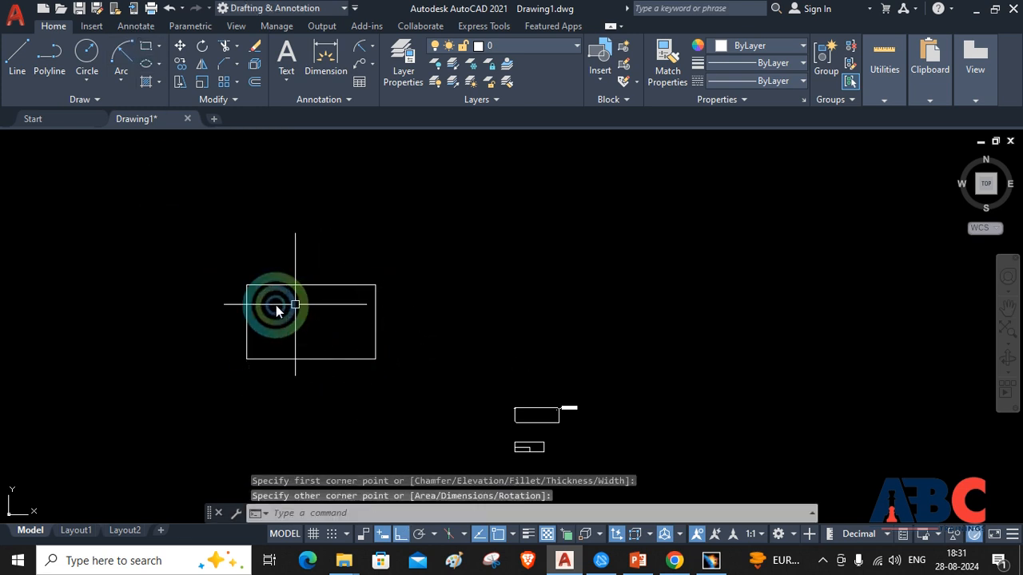
Chamfer all corners of the new rectangle as a polyline, using a chamfer length of 80 and an angle of 45
{"action": "scroll", "coordinate": [228, 338], "scroll_direction": "up", "scroll_amount": 4}
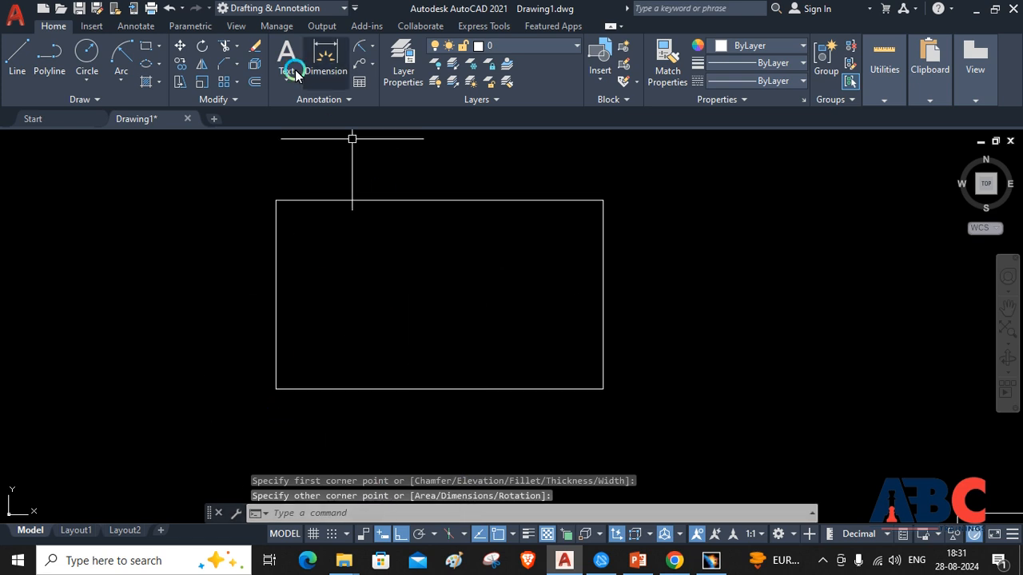
{"action": "left_click", "coordinate": [224, 64]}
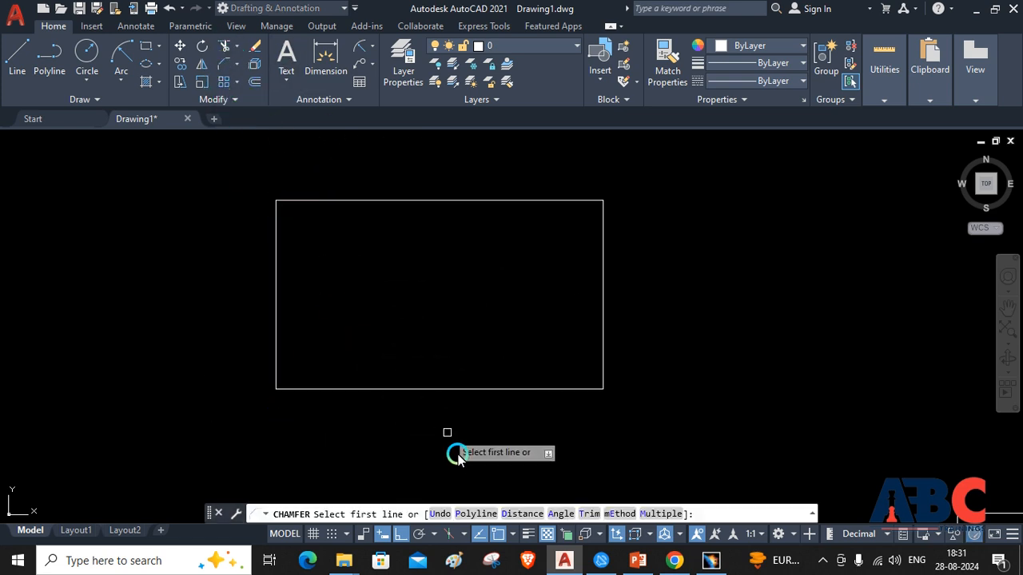
{"action": "left_click", "coordinate": [478, 514]}
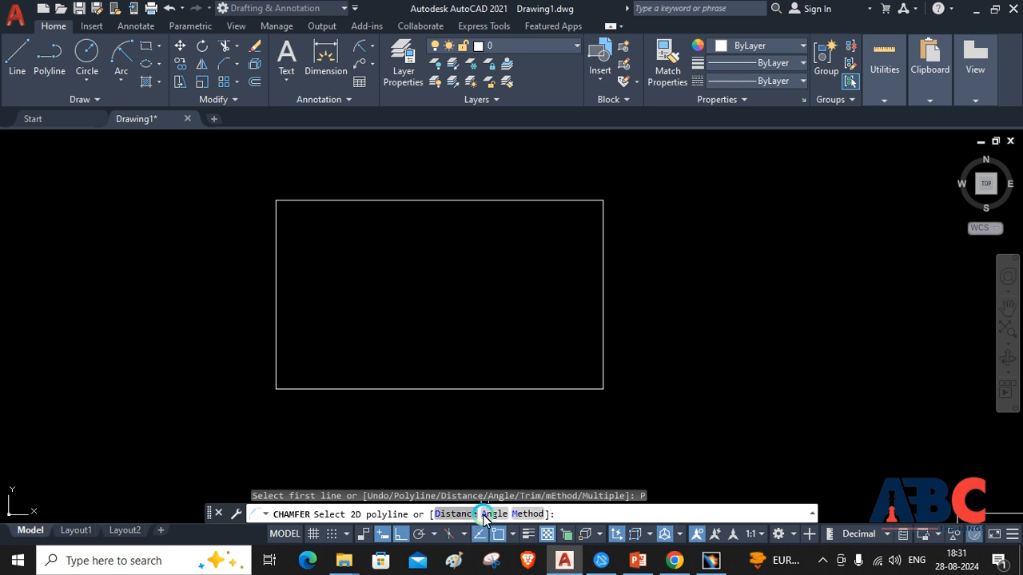
{"action": "left_click", "coordinate": [496, 513]}
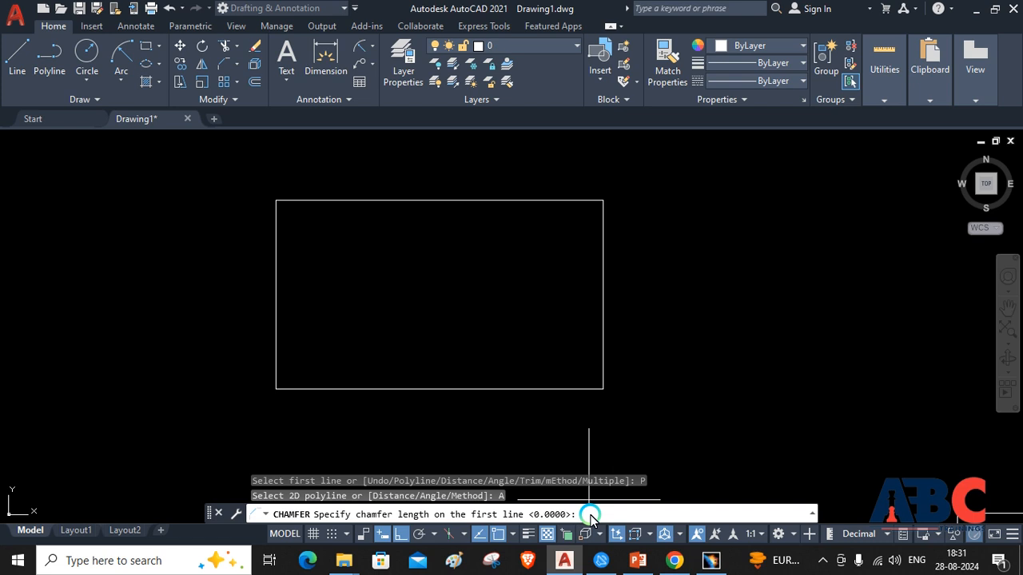
{"action": "type", "text": "80"}
{"action": "key", "text": "Return"}
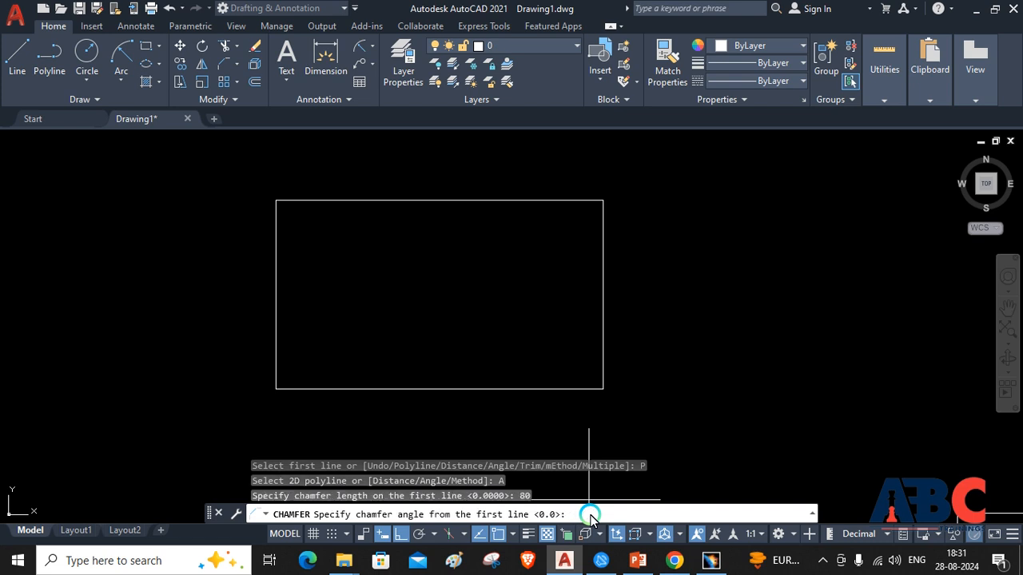
{"action": "type", "text": "45"}
{"action": "key", "text": "Return"}
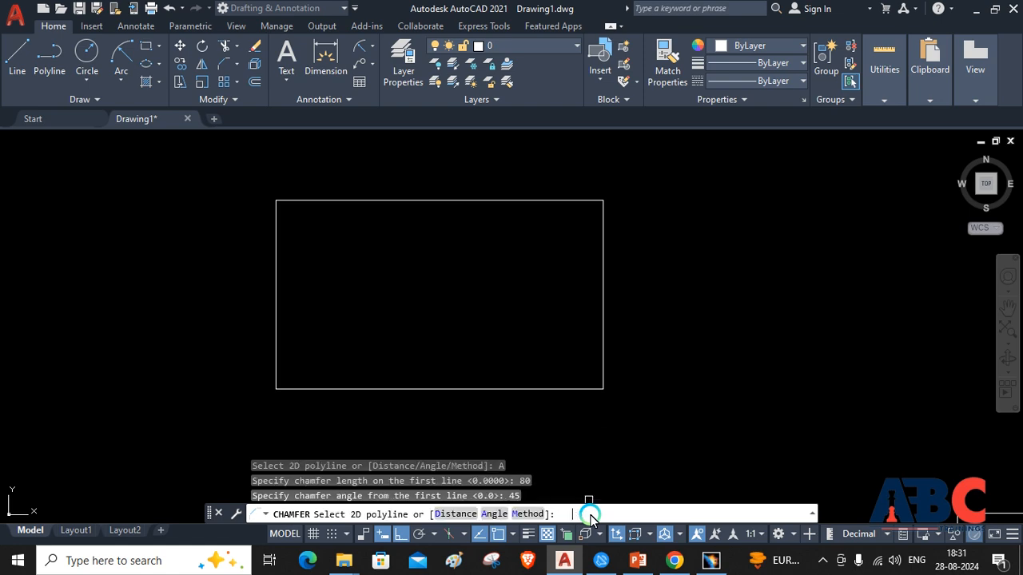
{"action": "left_click", "coordinate": [541, 392]}
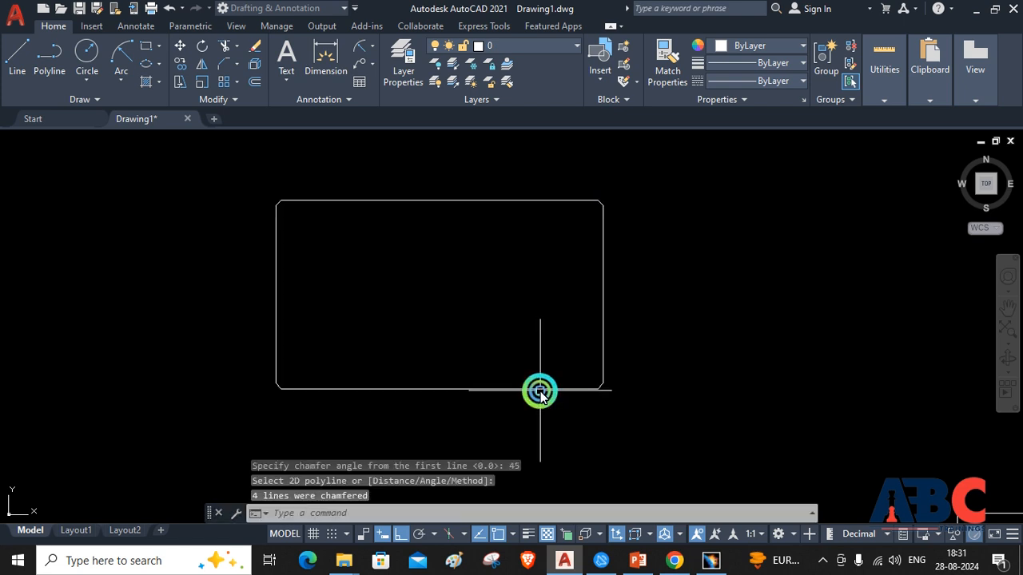
Examine the chamfered corners of the large rectangle up close
{"action": "scroll", "coordinate": [610, 390], "scroll_direction": "down", "scroll_amount": 8}
{"action": "scroll", "coordinate": [610, 390], "scroll_direction": "up", "scroll_amount": 5}
{"action": "scroll", "coordinate": [512, 408], "scroll_direction": "up", "scroll_amount": 5}
{"action": "scroll", "coordinate": [554, 374], "scroll_direction": "down", "scroll_amount": 5}
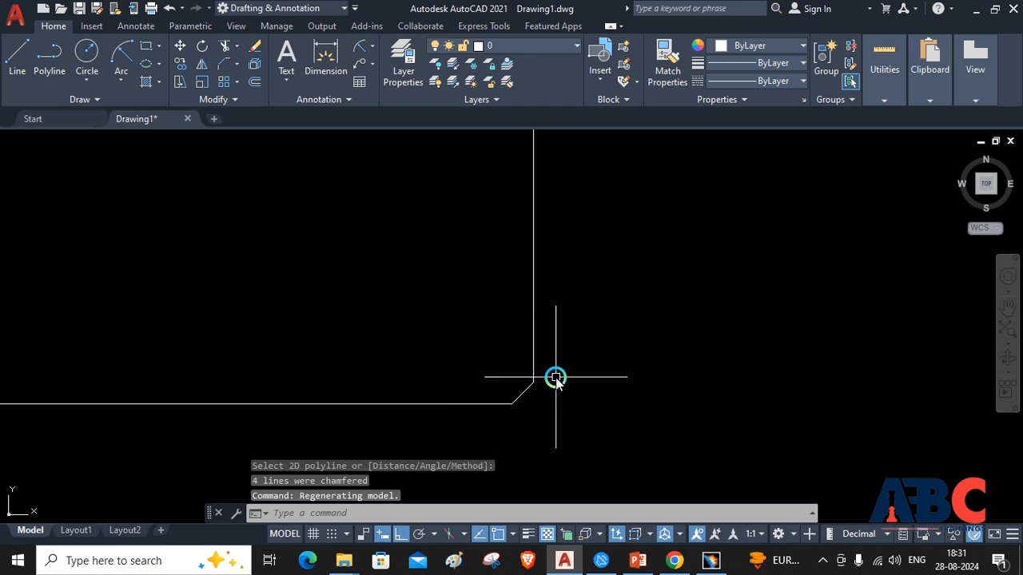
{"action": "scroll", "coordinate": [538, 186], "scroll_direction": "down", "scroll_amount": 3}
{"action": "scroll", "coordinate": [560, 186], "scroll_direction": "down", "scroll_amount": 2}
{"action": "scroll", "coordinate": [411, 213], "scroll_direction": "up", "scroll_amount": 6}
{"action": "scroll", "coordinate": [397, 215], "scroll_direction": "down", "scroll_amount": 5}
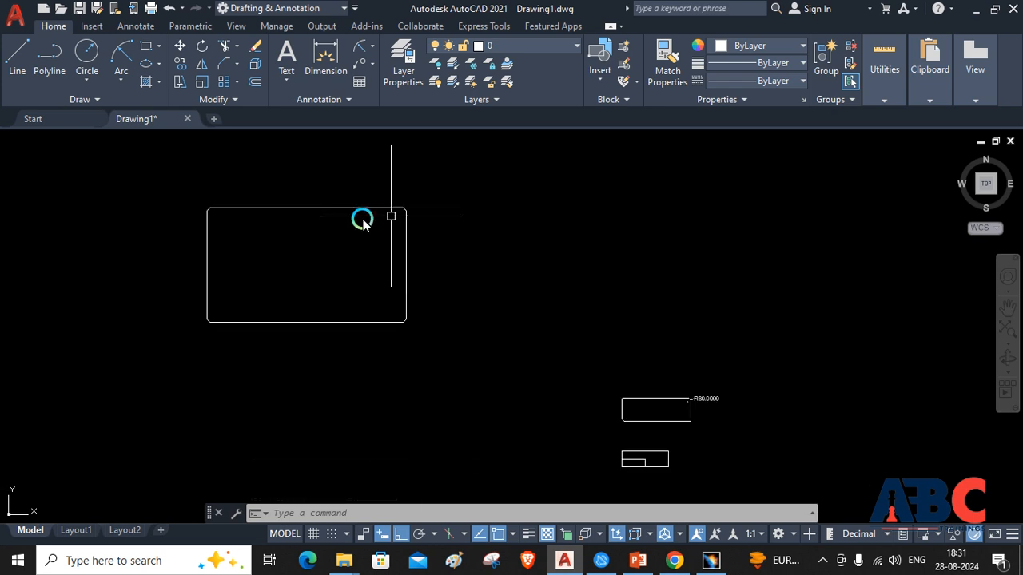
{"action": "scroll", "coordinate": [217, 222], "scroll_direction": "up", "scroll_amount": 6}
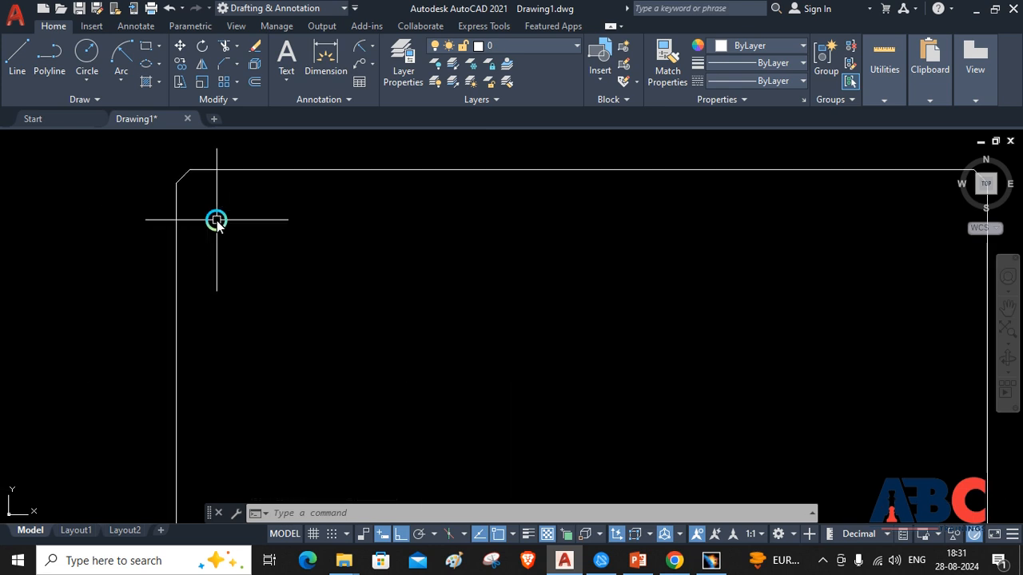
{"action": "scroll", "coordinate": [200, 216], "scroll_direction": "down", "scroll_amount": 2}
{"action": "scroll", "coordinate": [206, 240], "scroll_direction": "down", "scroll_amount": 4}
{"action": "scroll", "coordinate": [201, 331], "scroll_direction": "up", "scroll_amount": 6}
{"action": "scroll", "coordinate": [201, 350], "scroll_direction": "down", "scroll_amount": 5}
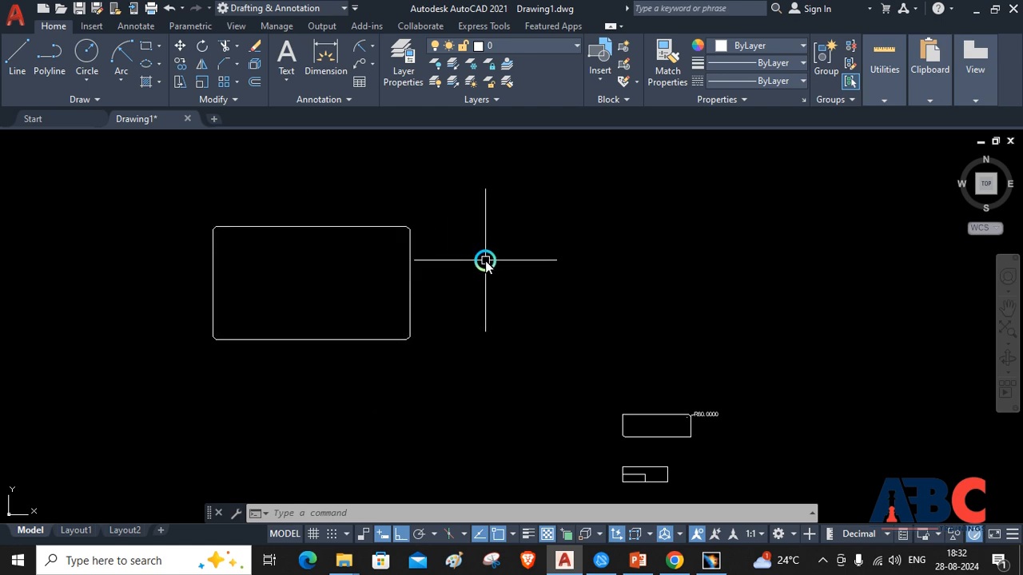
Erase all the rectangles and the radius dimension from the drawing
{"action": "left_click", "coordinate": [853, 194]}
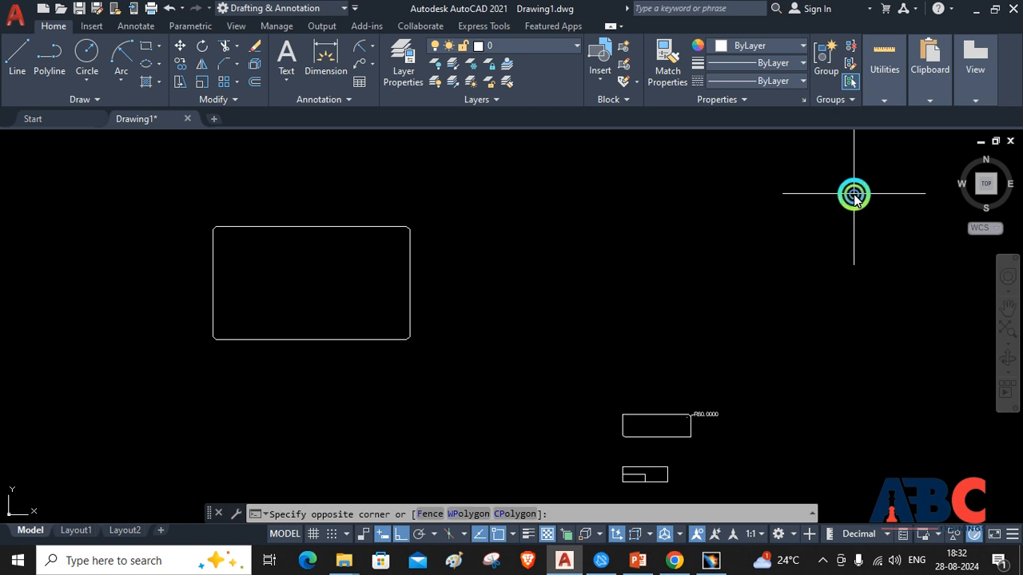
{"action": "left_click", "coordinate": [152, 495]}
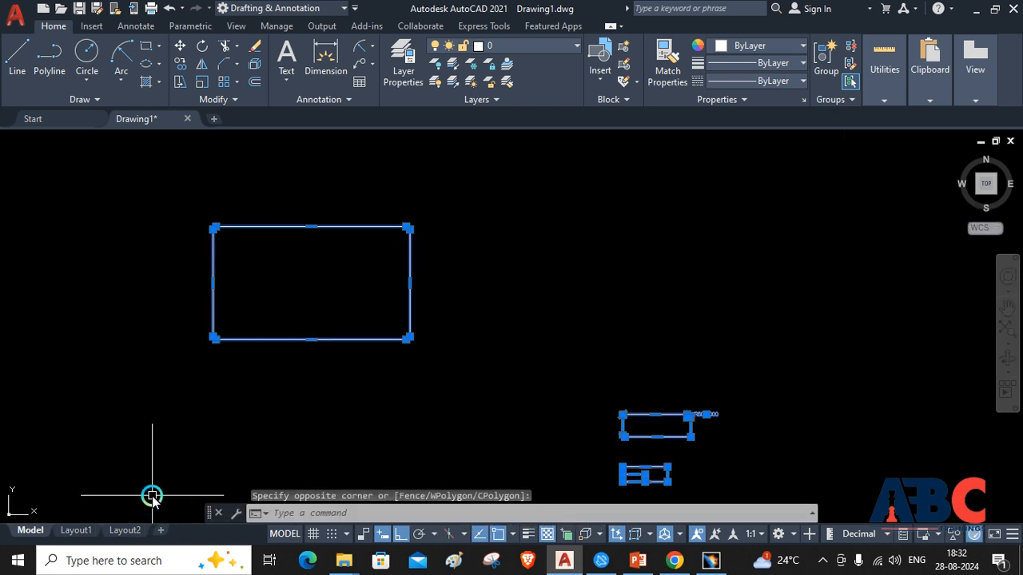
{"action": "key", "text": "Delete"}
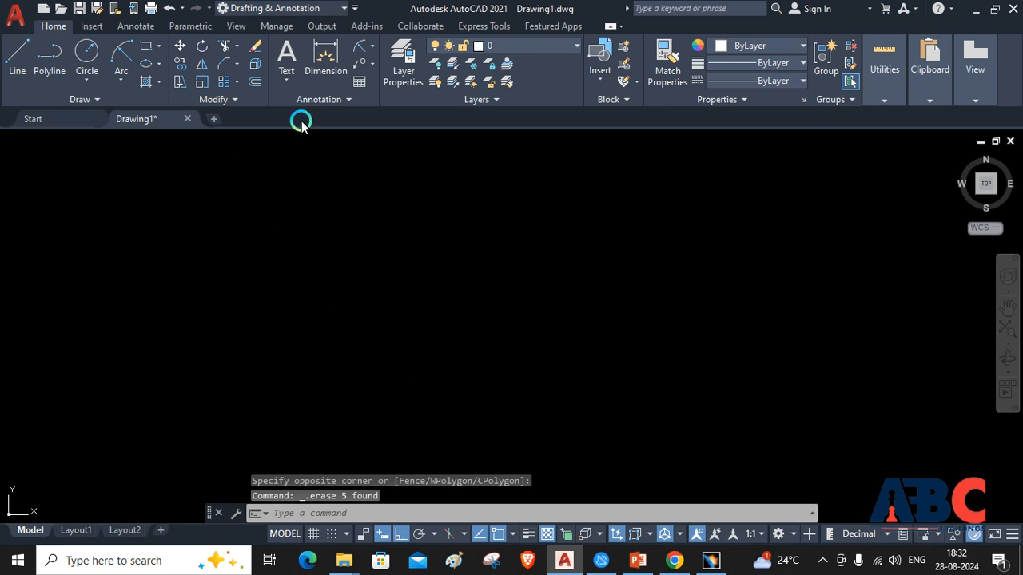
Switch to the PowerPoint presentation and review the Offset Command and Rectangular Array slides
{"action": "left_click", "coordinate": [639, 562]}
{"action": "scroll", "coordinate": [578, 384], "scroll_direction": "up", "scroll_amount": 3}
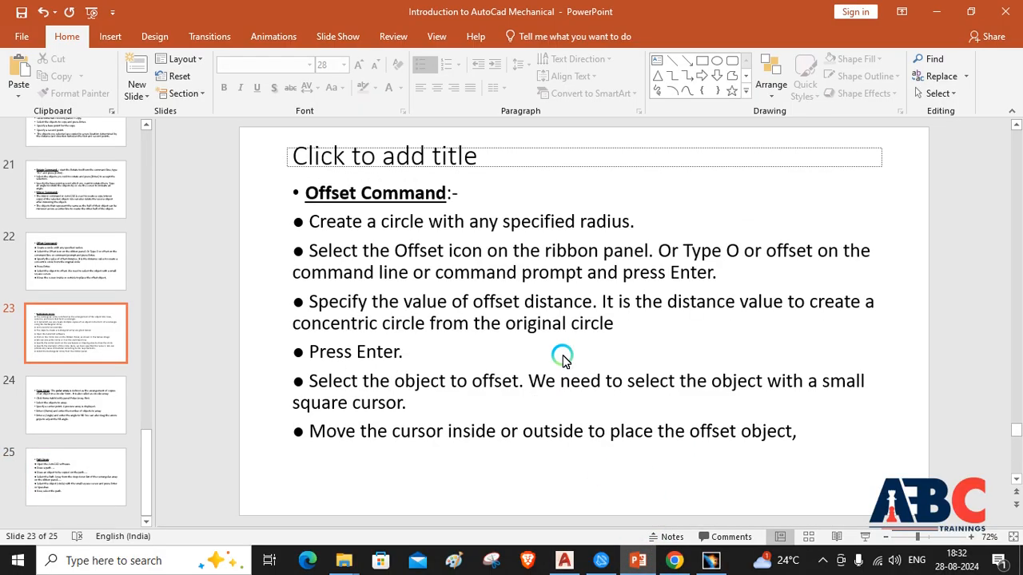
{"action": "scroll", "coordinate": [563, 359], "scroll_direction": "down", "scroll_amount": 1}
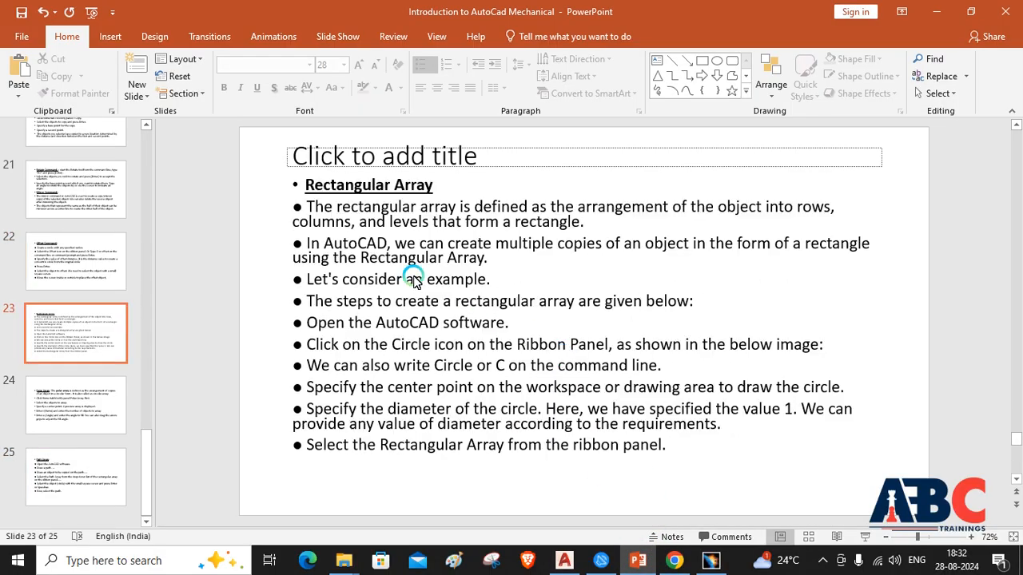
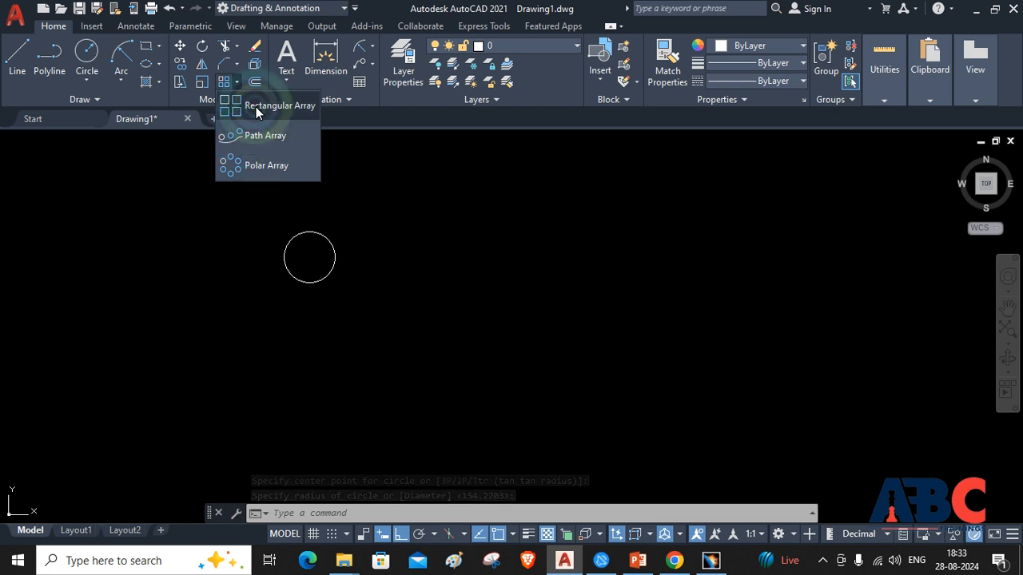
Create an associative rectangular array of the circle with 4 columns and 3 rows
{"action": "left_click", "coordinate": [315, 284]}
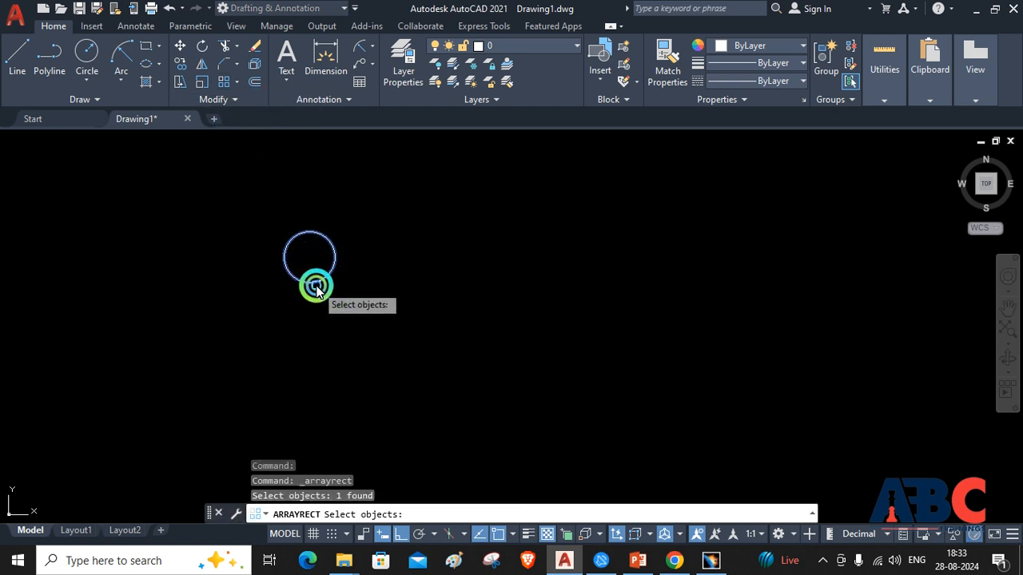
{"action": "key", "text": "Return"}
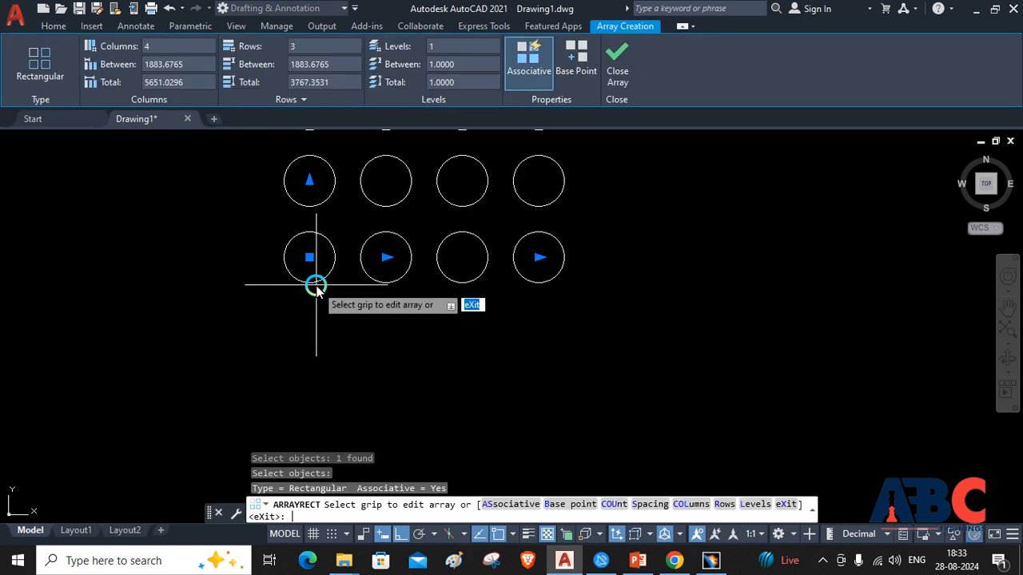
{"action": "scroll", "coordinate": [359, 223], "scroll_direction": "up", "scroll_amount": 2}
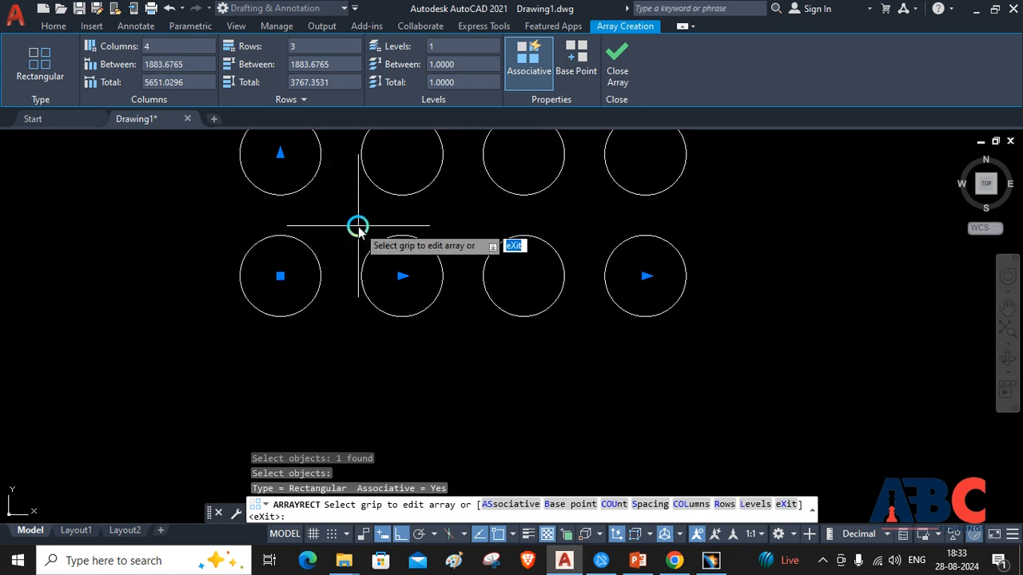
{"action": "scroll", "coordinate": [364, 209], "scroll_direction": "down", "scroll_amount": 5}
{"action": "scroll", "coordinate": [372, 153], "scroll_direction": "up", "scroll_amount": 4}
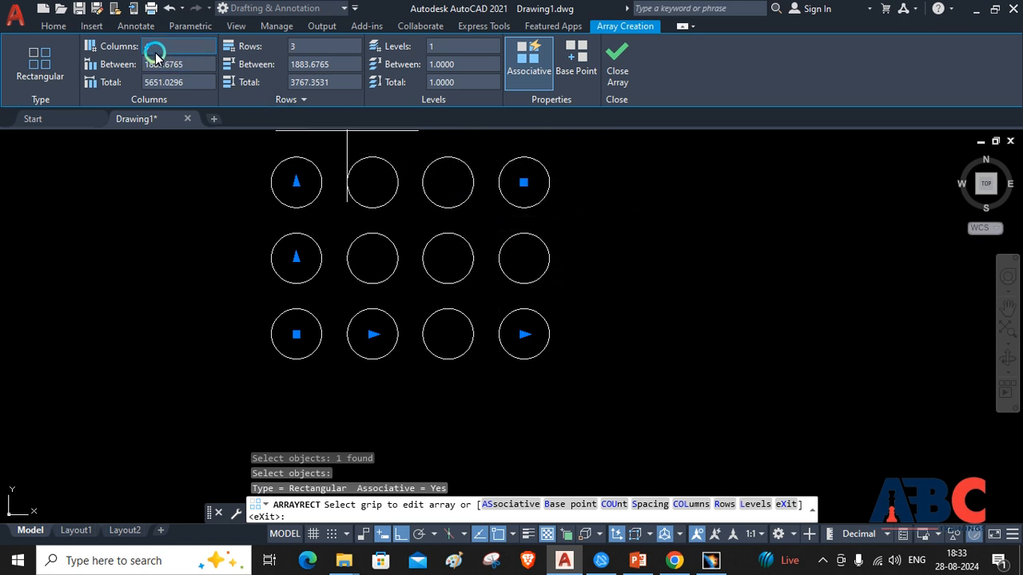
{"action": "left_click", "coordinate": [321, 46]}
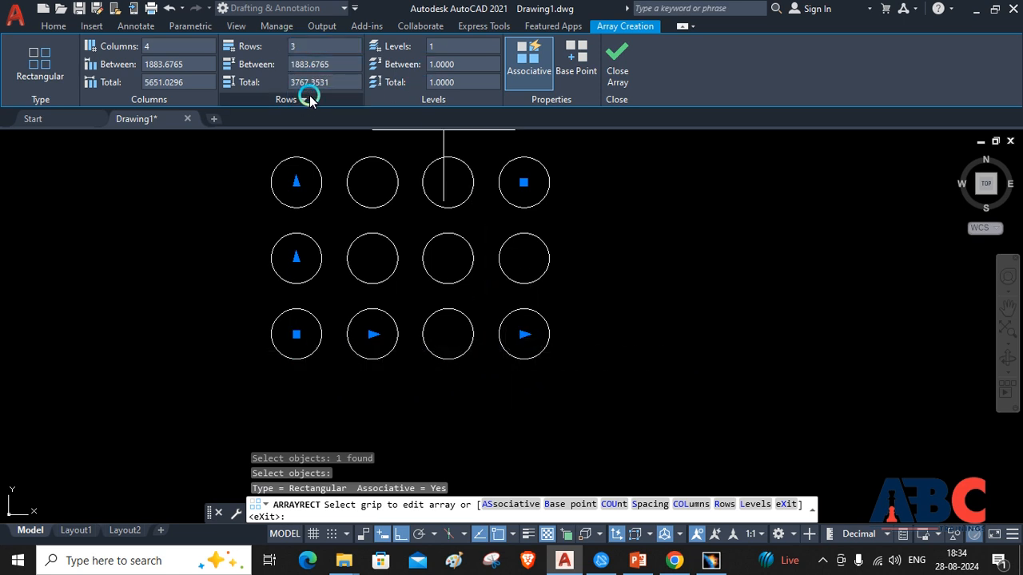
Stretch the array's row spacing to about 2520 and its column spacing to about 3415 using the grips
{"action": "left_click", "coordinate": [296, 258]}
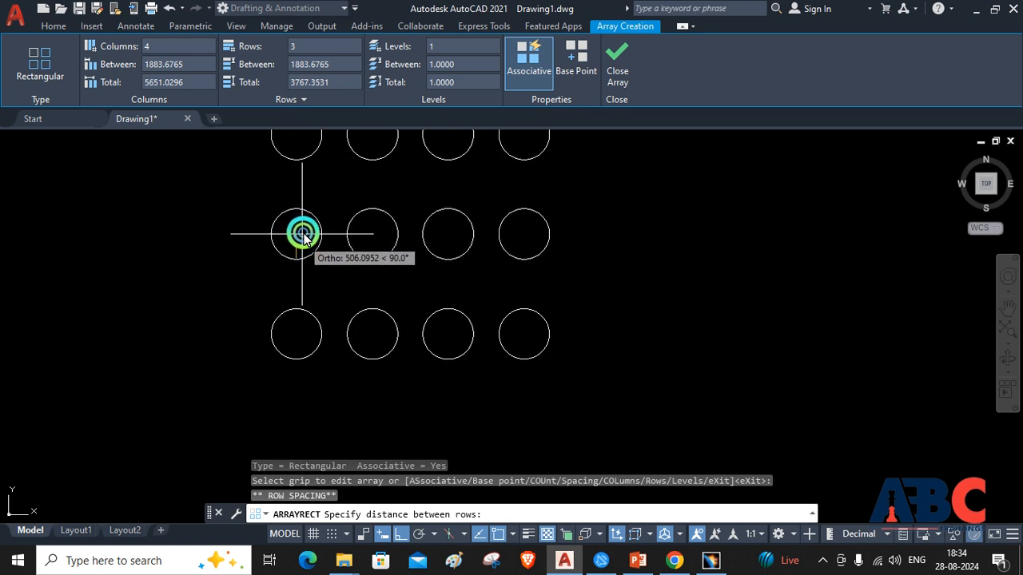
{"action": "left_click", "coordinate": [303, 236]}
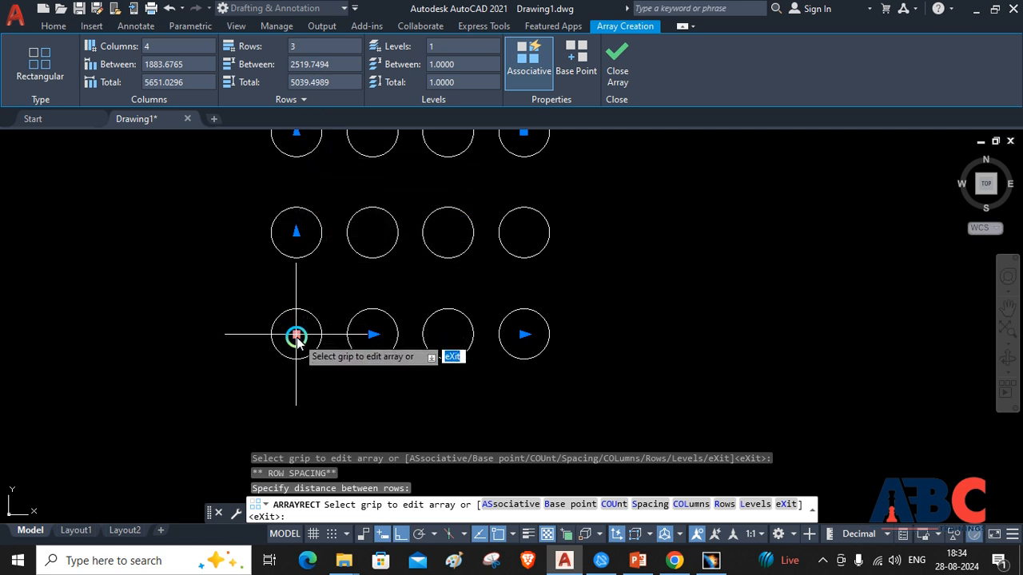
{"action": "left_click", "coordinate": [372, 337]}
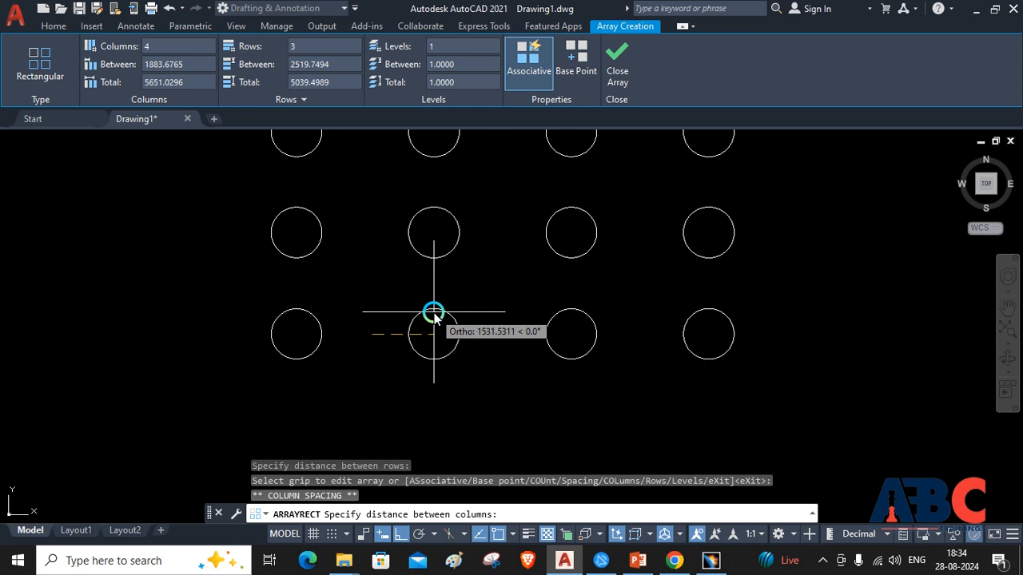
{"action": "left_click", "coordinate": [433, 314]}
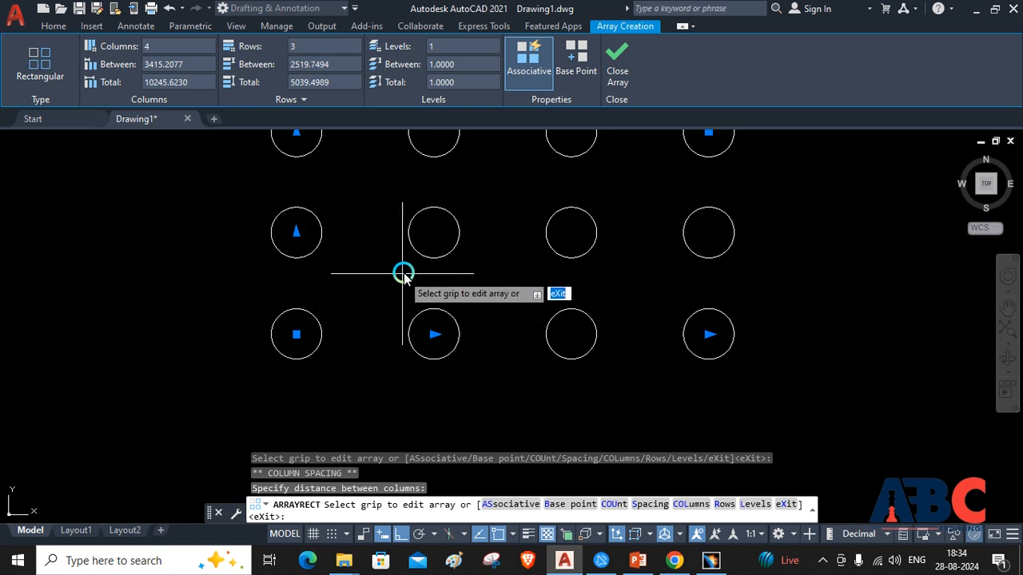
{"action": "scroll", "coordinate": [434, 159], "scroll_direction": "up", "scroll_amount": 2}
{"action": "scroll", "coordinate": [434, 159], "scroll_direction": "down", "scroll_amount": 6}
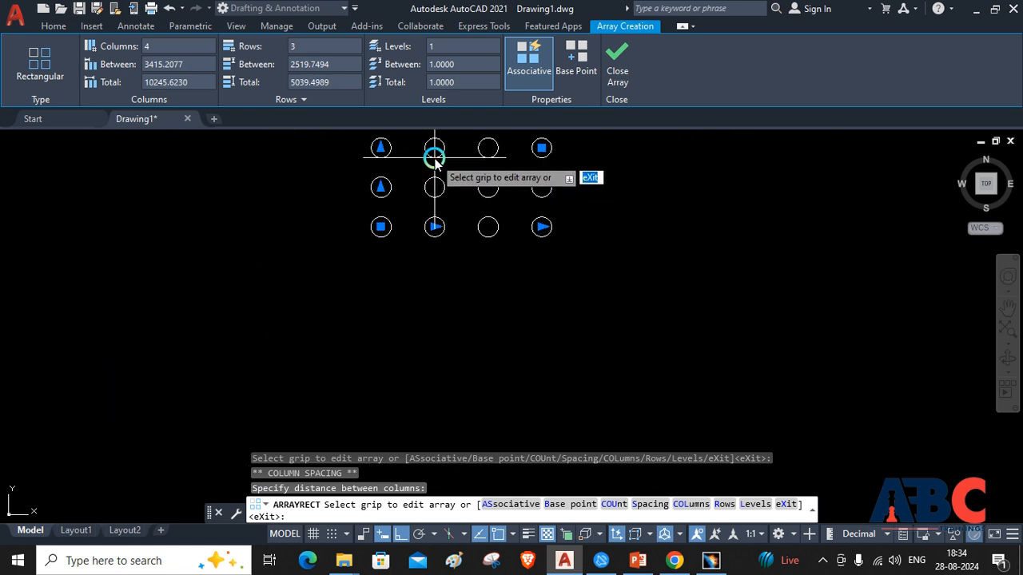
Give the rectangular array 3 levels with a spacing of 200 between them
{"action": "left_click", "coordinate": [445, 52]}
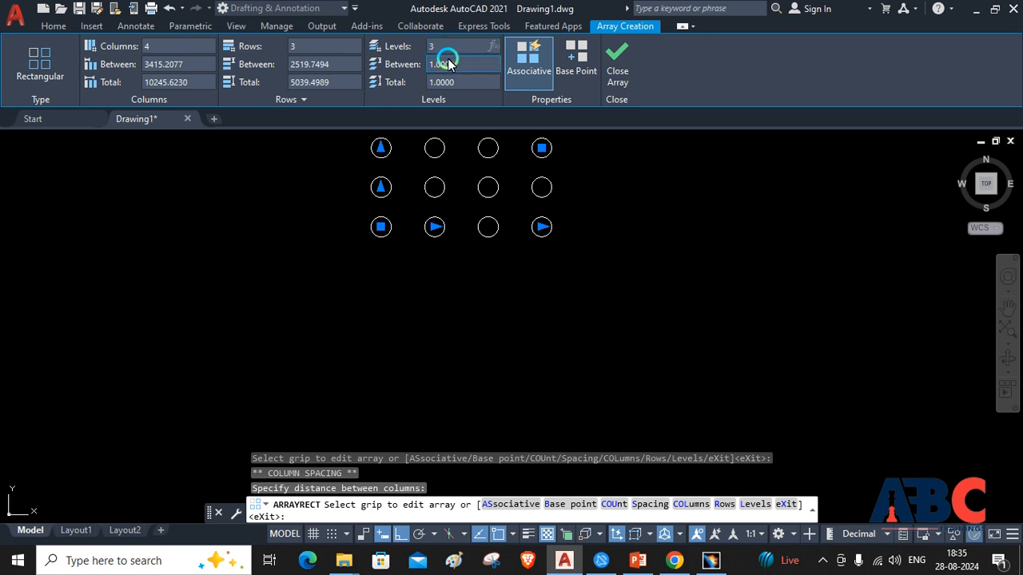
{"action": "left_click", "coordinate": [457, 67]}
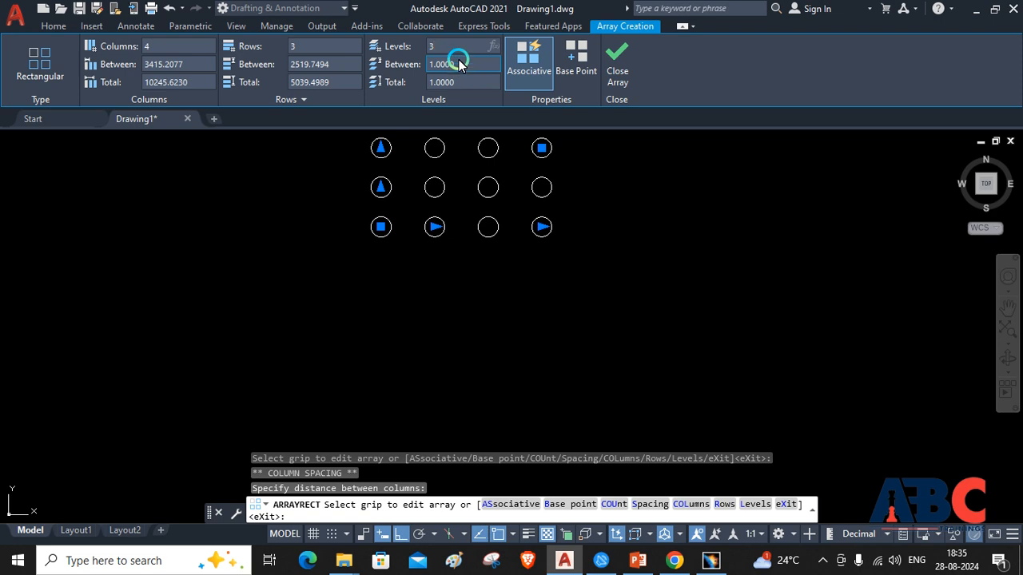
{"action": "left_click", "coordinate": [410, 68]}
{"action": "left_click", "coordinate": [442, 64]}
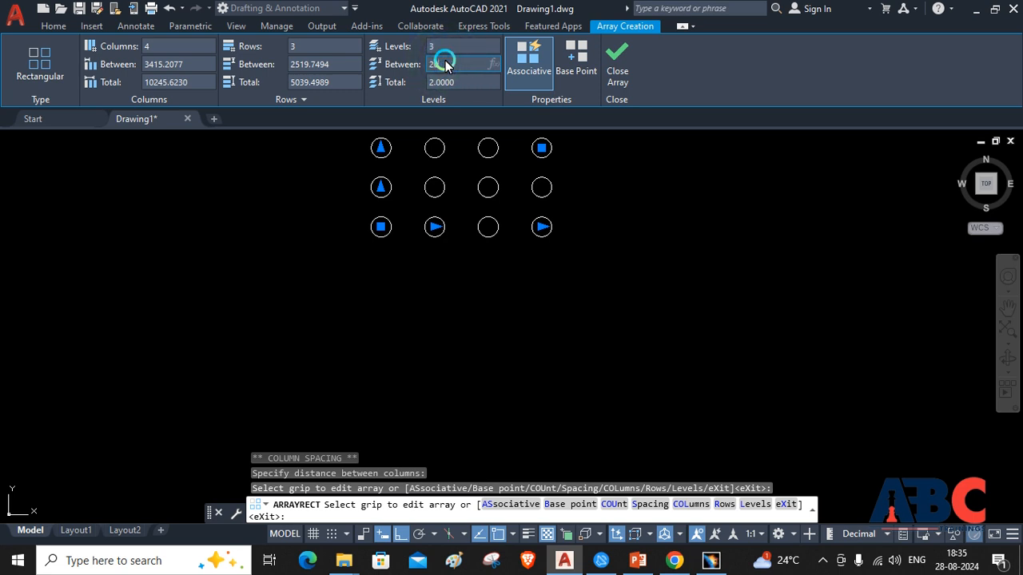
{"action": "key", "text": "Return"}
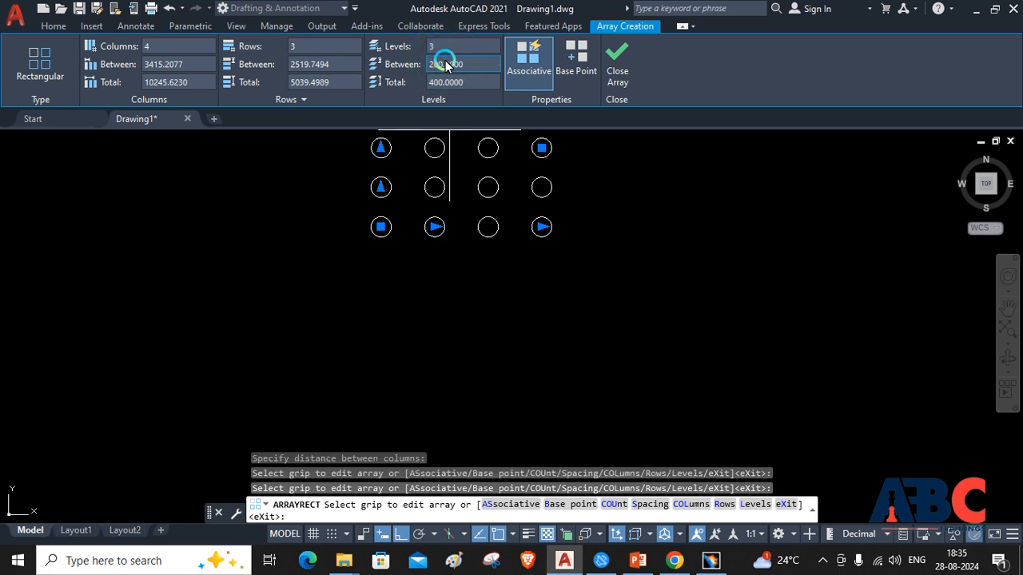
Reduce the rectangular array to 1 row and finish the array
{"action": "left_click", "coordinate": [336, 52]}
{"action": "type", "text": "1"}
{"action": "key", "text": "Return"}
{"action": "left_click", "coordinate": [467, 16]}
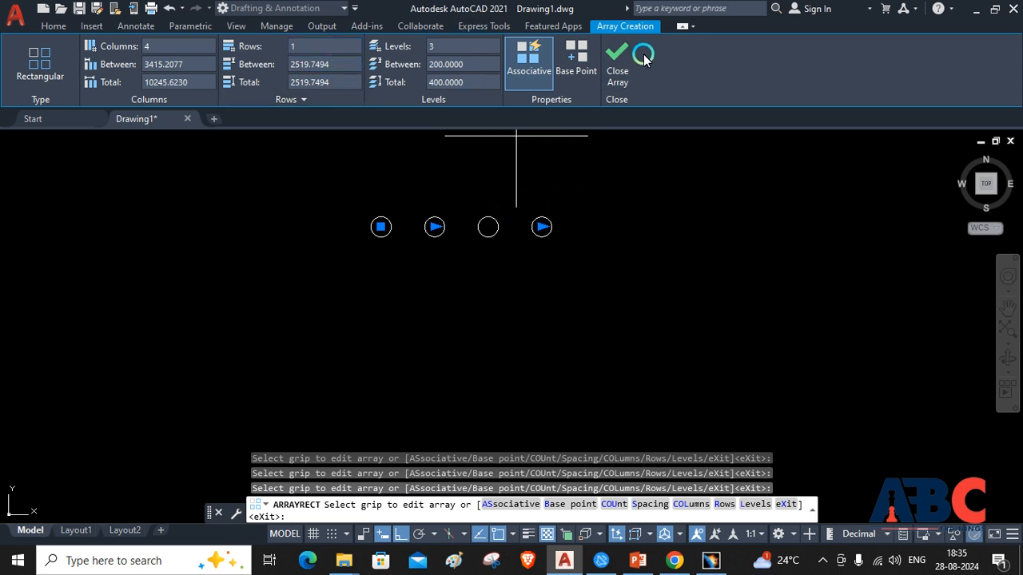
{"action": "left_click", "coordinate": [610, 56]}
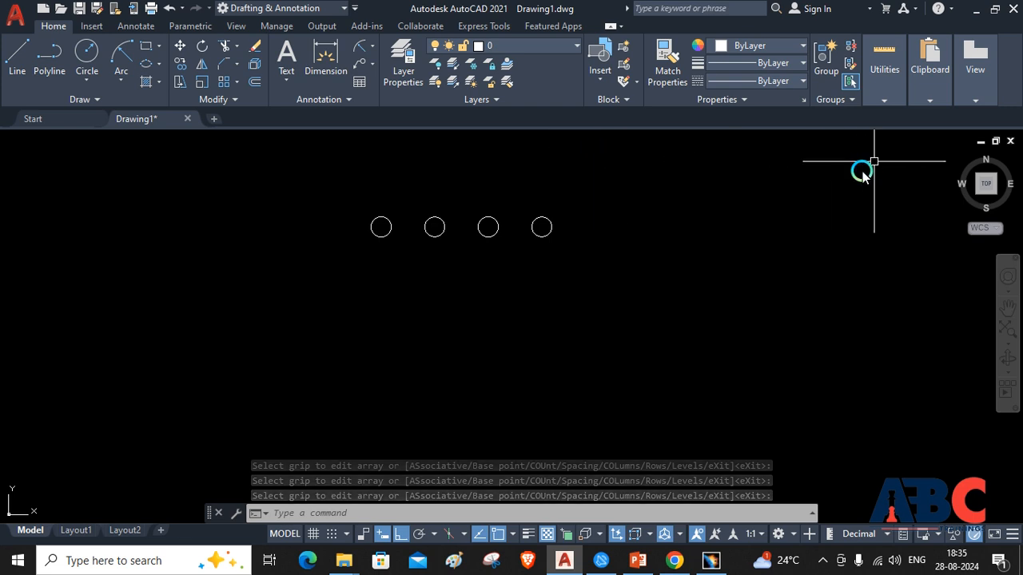
Inspect the array's stacked levels in an isometric view and return to the top view
{"action": "left_click", "coordinate": [979, 198]}
{"action": "scroll", "coordinate": [573, 316], "scroll_direction": "down", "scroll_amount": 2}
{"action": "scroll", "coordinate": [572, 315], "scroll_direction": "up", "scroll_amount": 8}
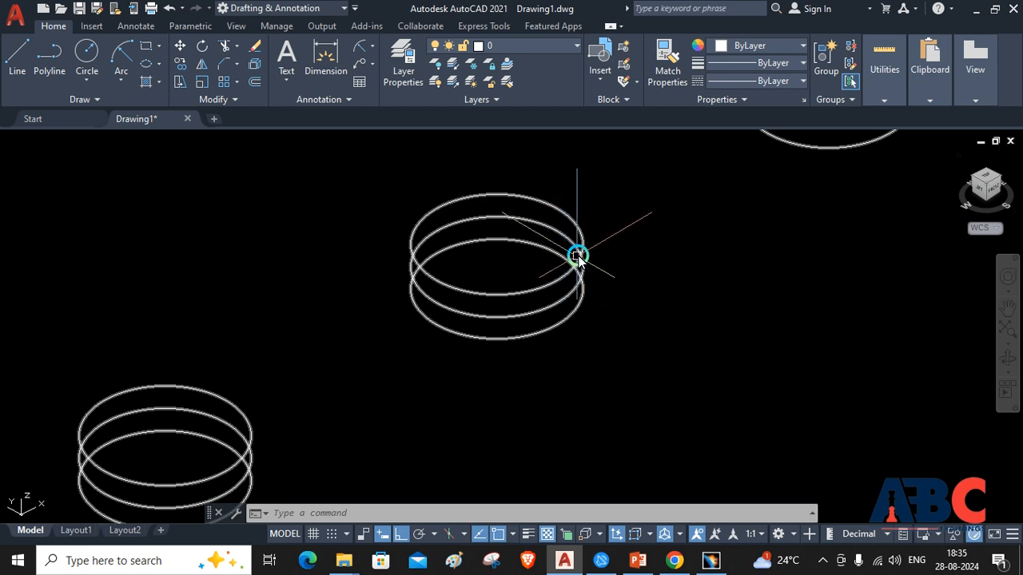
{"action": "scroll", "coordinate": [633, 256], "scroll_direction": "down", "scroll_amount": 6}
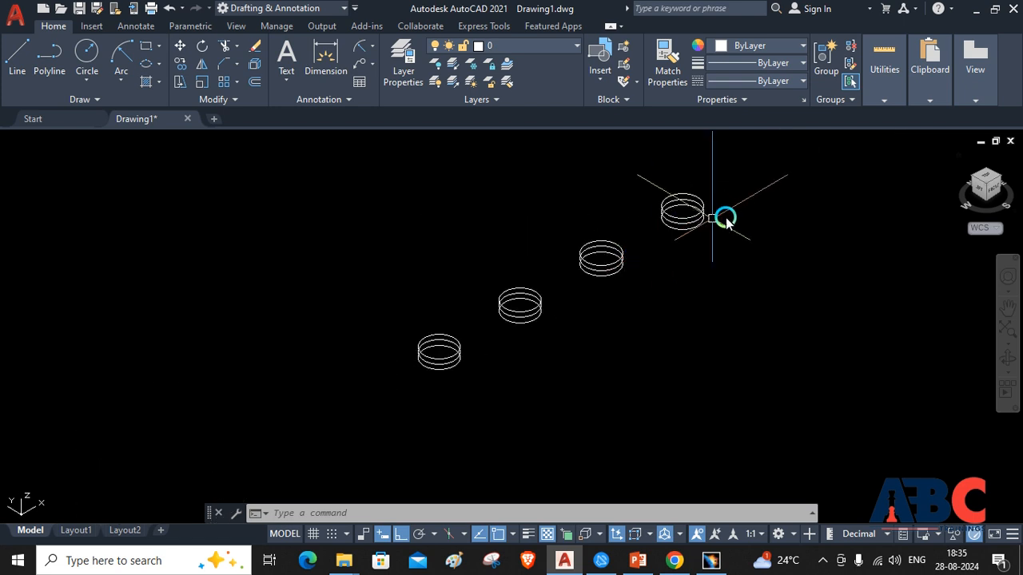
{"action": "left_click", "coordinate": [988, 179]}
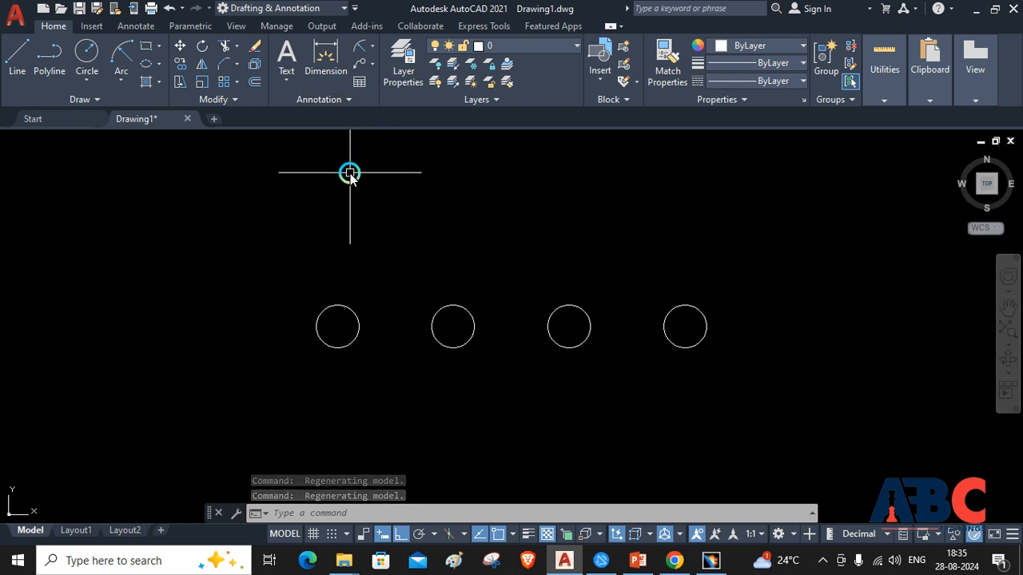
Undo the view changes and the rectangular array, and erase the remaining circle
{"action": "key", "text": "ctrl+z"}
{"action": "key", "text": "ctrl+z"}
{"action": "key", "text": "ctrl+z"}
{"action": "key", "text": "ctrl+z"}
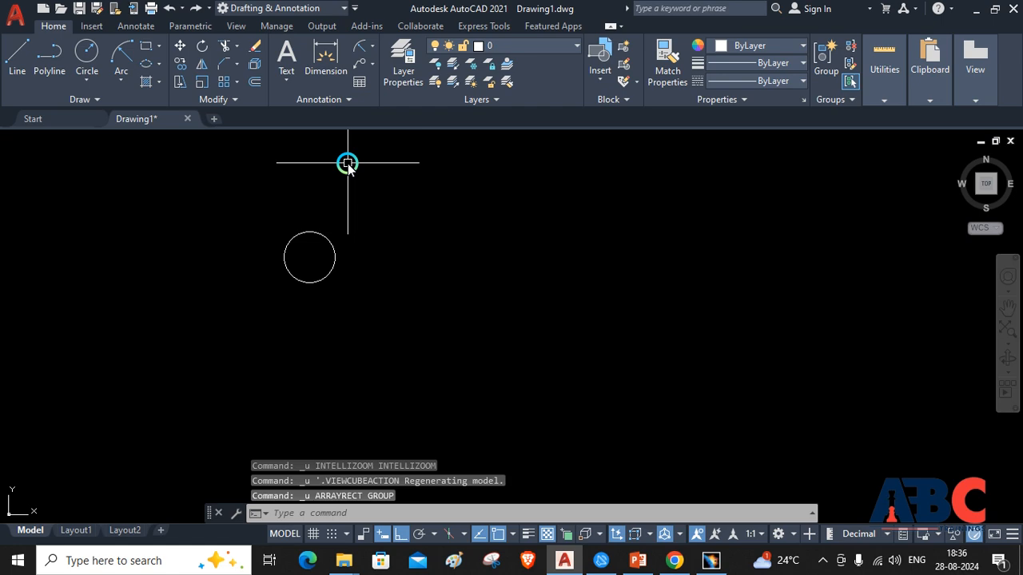
{"action": "left_click", "coordinate": [325, 280]}
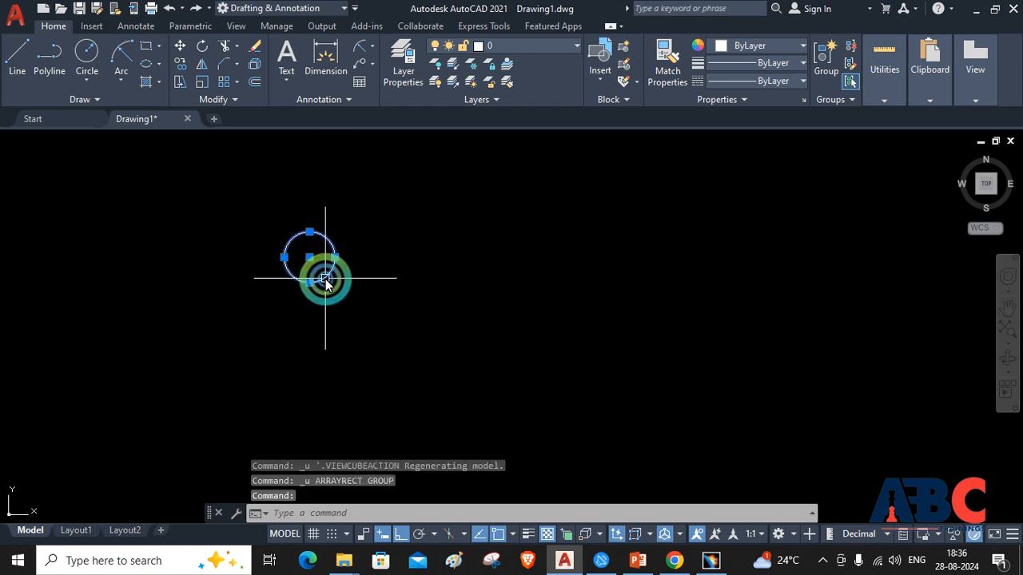
{"action": "key", "text": "Delete"}
Draw a large circle with a radius of about 3841 in the middle of the drawing area
{"action": "left_click", "coordinate": [88, 56]}
{"action": "left_click", "coordinate": [497, 339]}
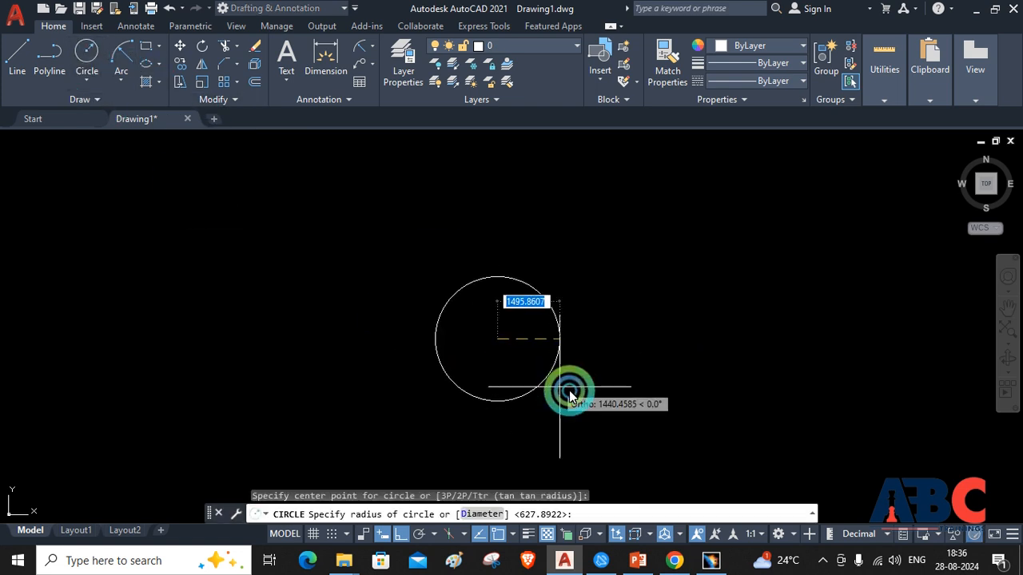
{"action": "left_click", "coordinate": [653, 406]}
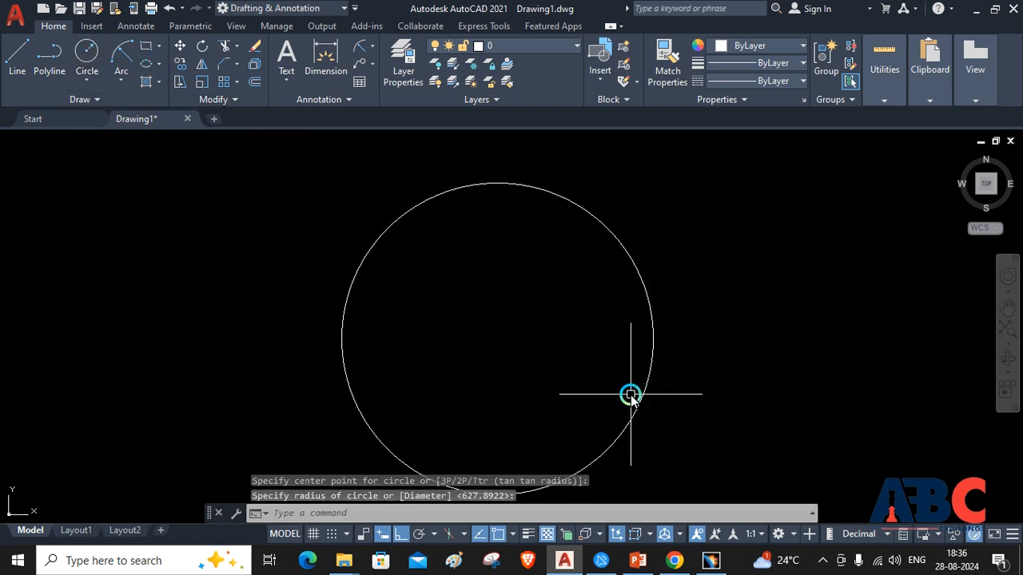
{"action": "key", "text": "Escape"}
Draw a small circle centred on the top quadrant of the large circle
{"action": "left_click", "coordinate": [88, 54]}
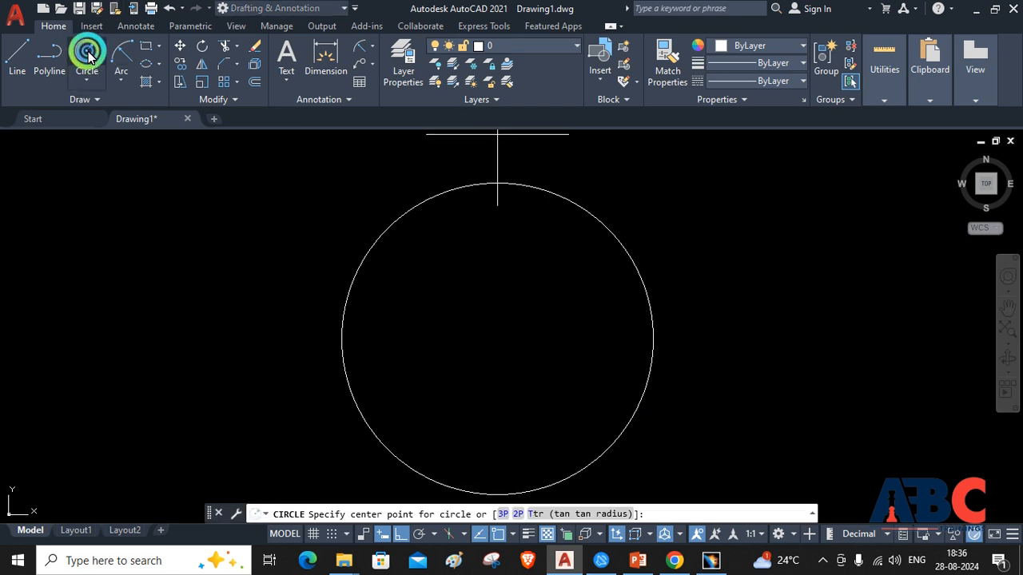
{"action": "left_click", "coordinate": [496, 184]}
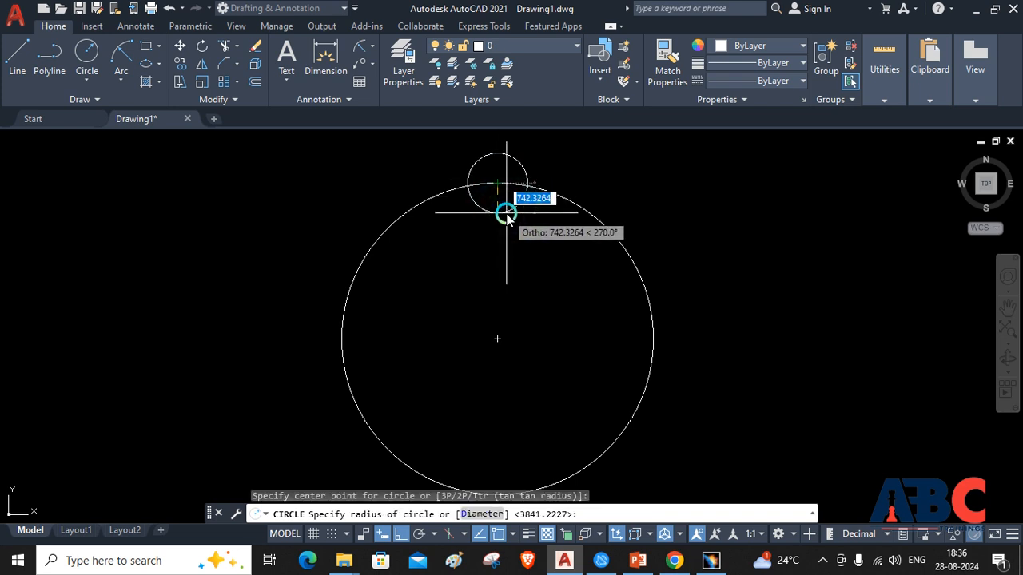
{"action": "left_click", "coordinate": [503, 206]}
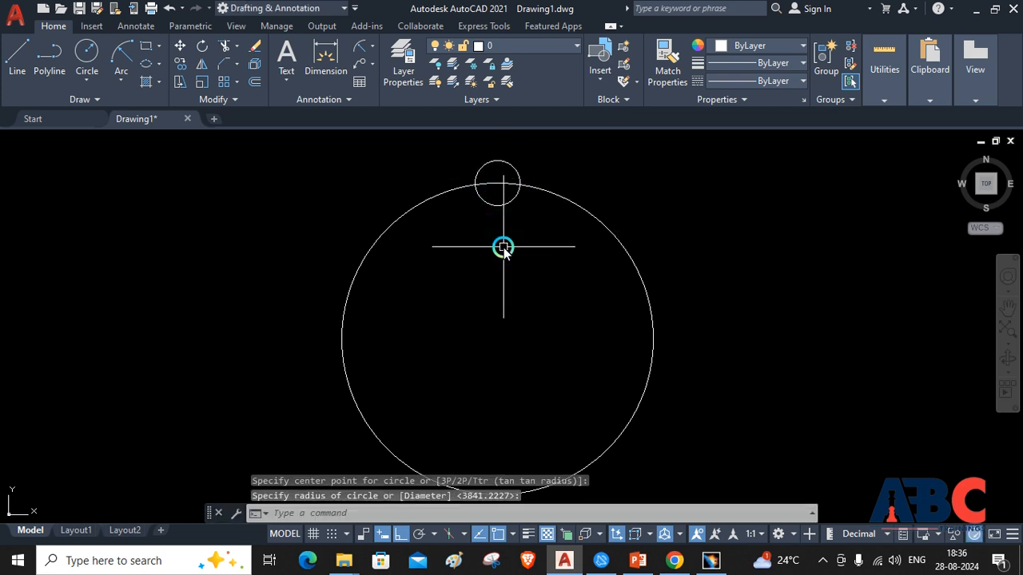
{"action": "key", "text": "Escape"}
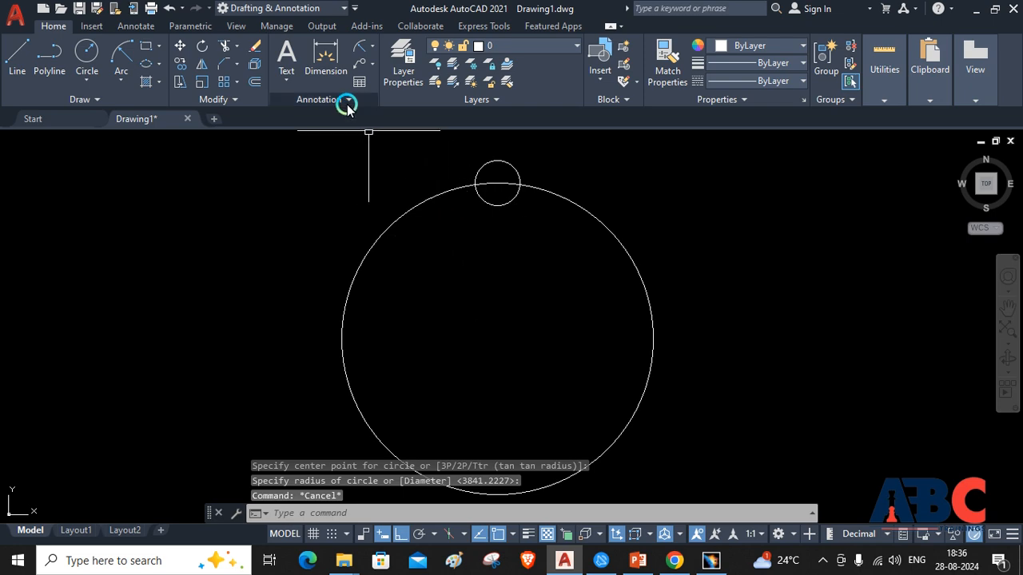
Create a polar array of the small circle around the large circle's centre
{"action": "left_click", "coordinate": [237, 83]}
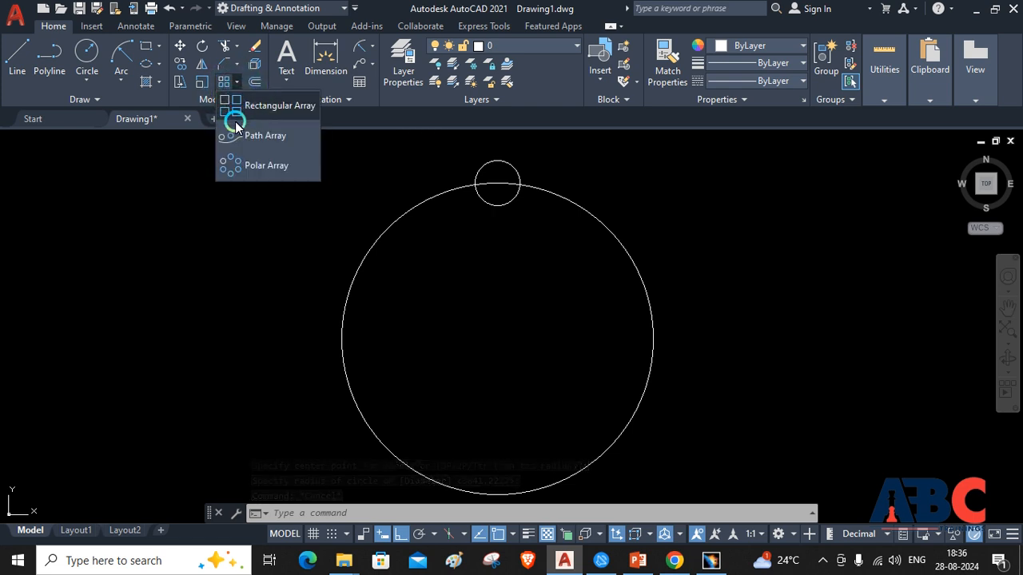
{"action": "left_click", "coordinate": [243, 165]}
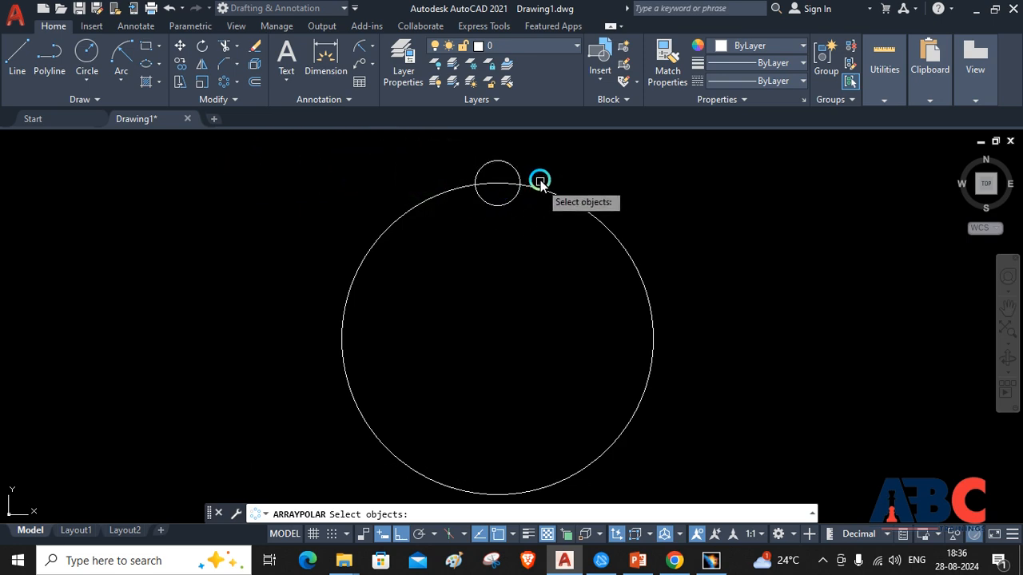
{"action": "left_click", "coordinate": [515, 171]}
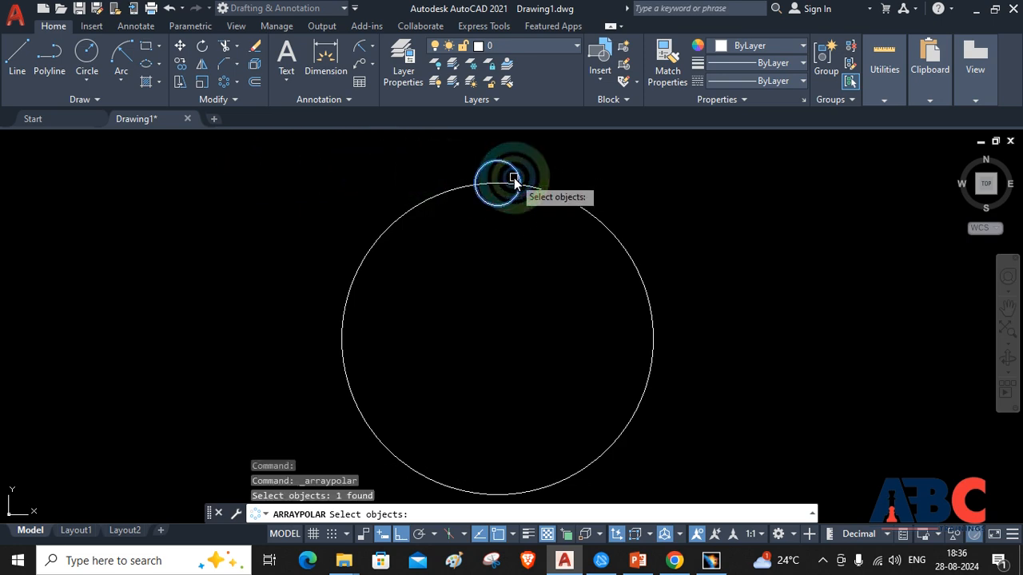
{"action": "key", "text": "Return"}
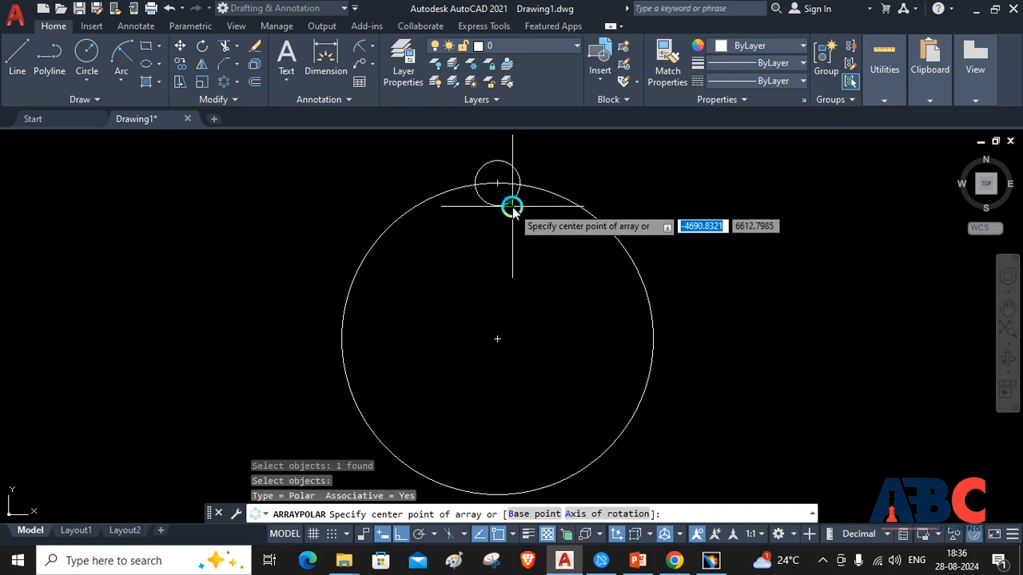
{"action": "left_click", "coordinate": [496, 339]}
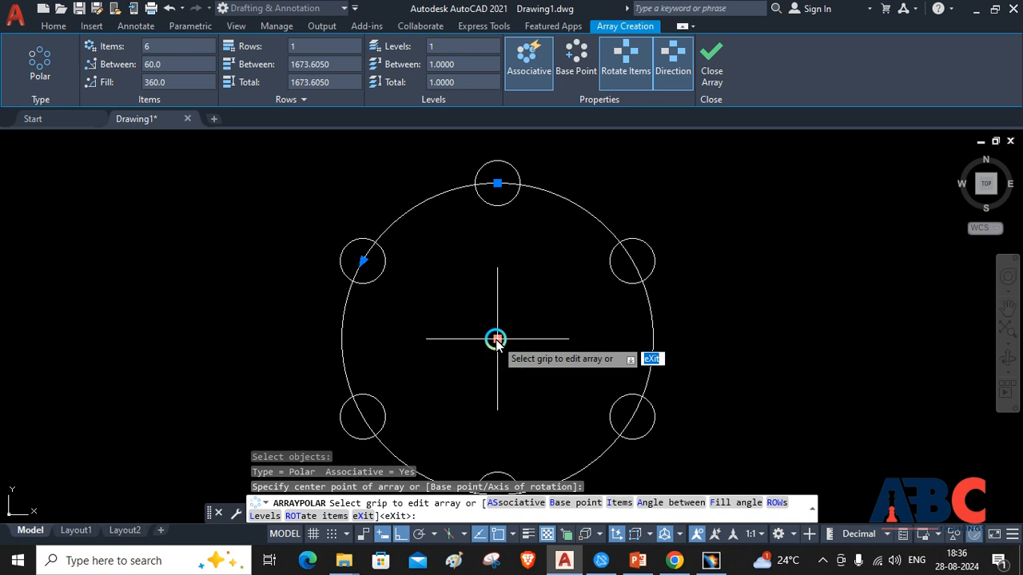
Set the number of items in the polar array to 12
{"action": "left_click", "coordinate": [175, 50]}
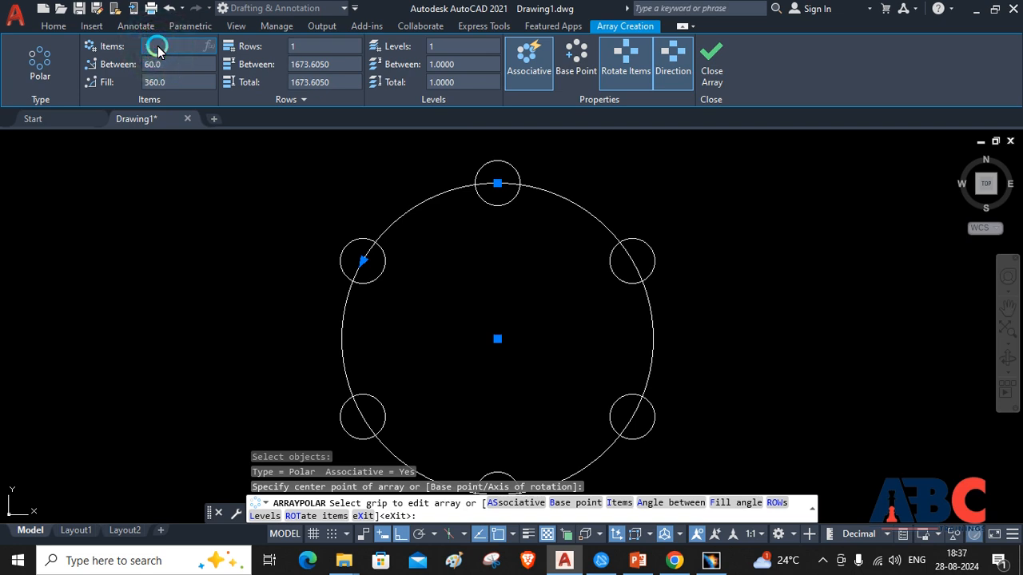
{"action": "key", "text": "Return"}
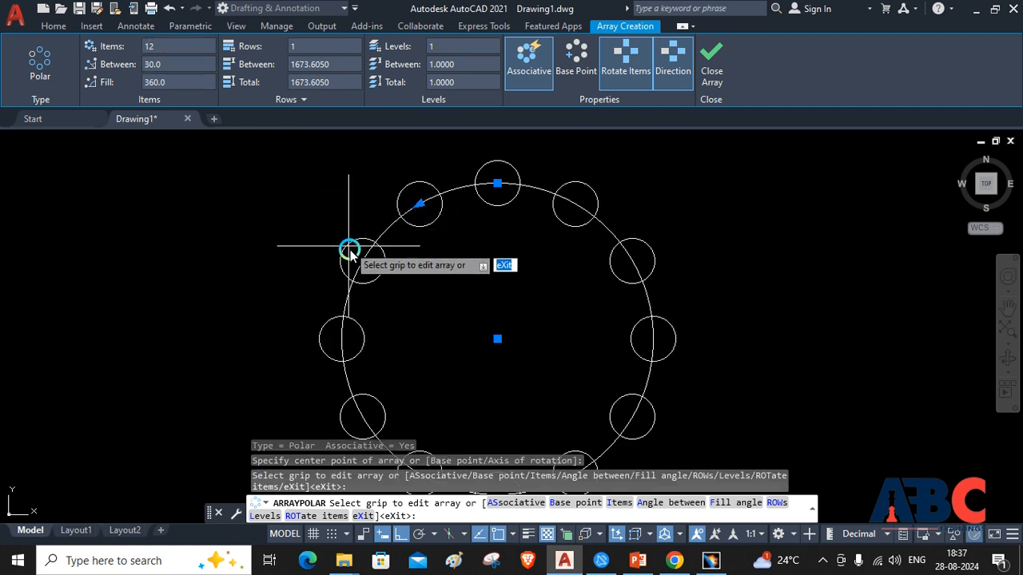
{"action": "left_click", "coordinate": [316, 277]}
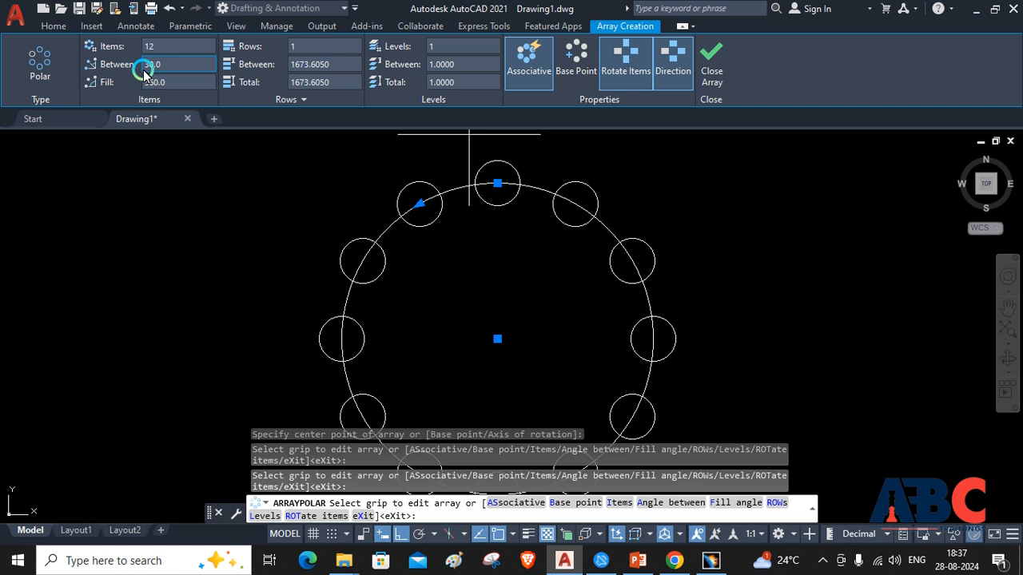
Set the polar array's fill angle to 270 degrees and finish the array
{"action": "left_click", "coordinate": [164, 84]}
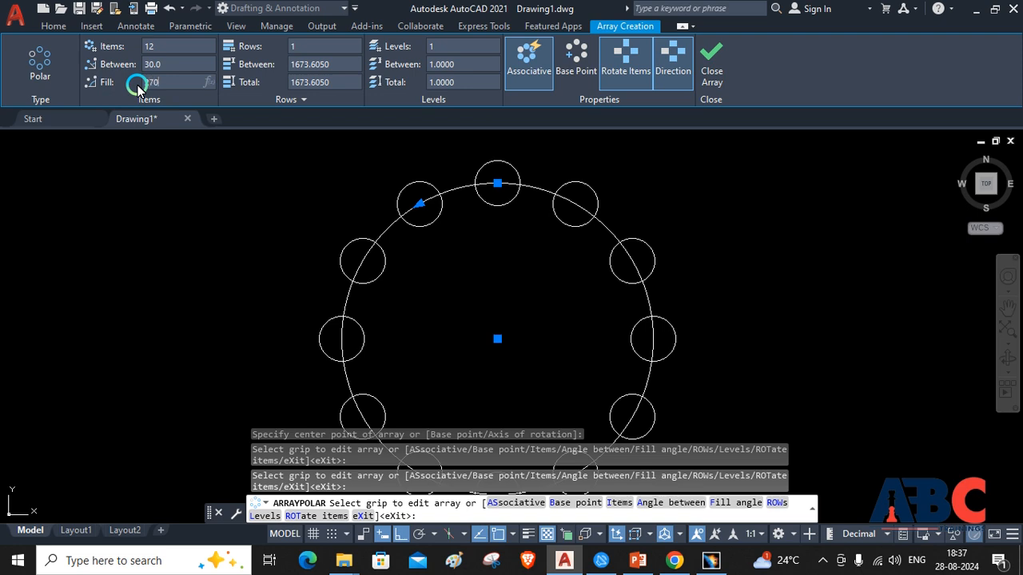
{"action": "type", "text": "270"}
{"action": "key", "text": "Return"}
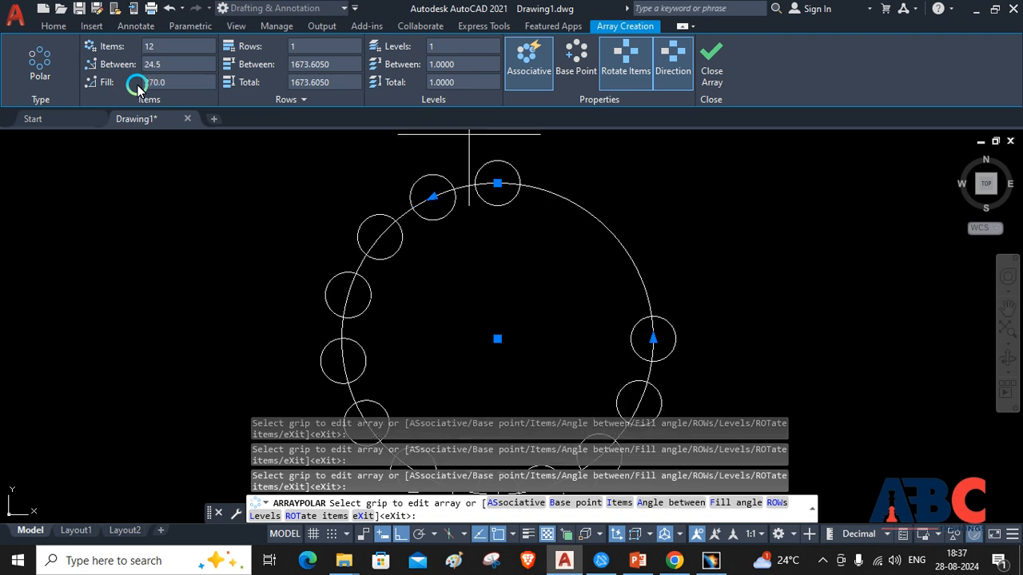
{"action": "left_click", "coordinate": [710, 57]}
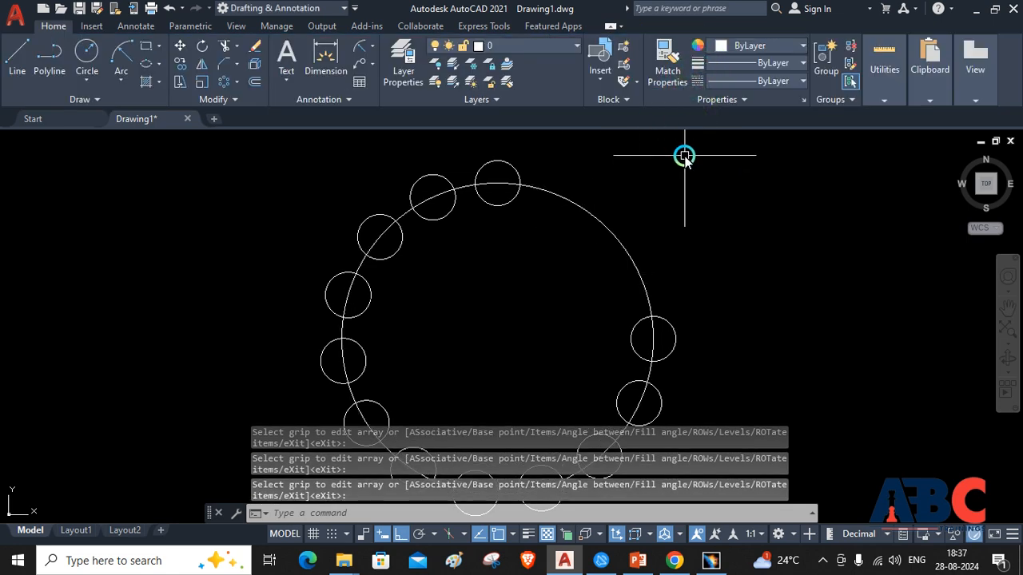
Erase the large circle together with the polar array of small circles
{"action": "left_click", "coordinate": [684, 157]}
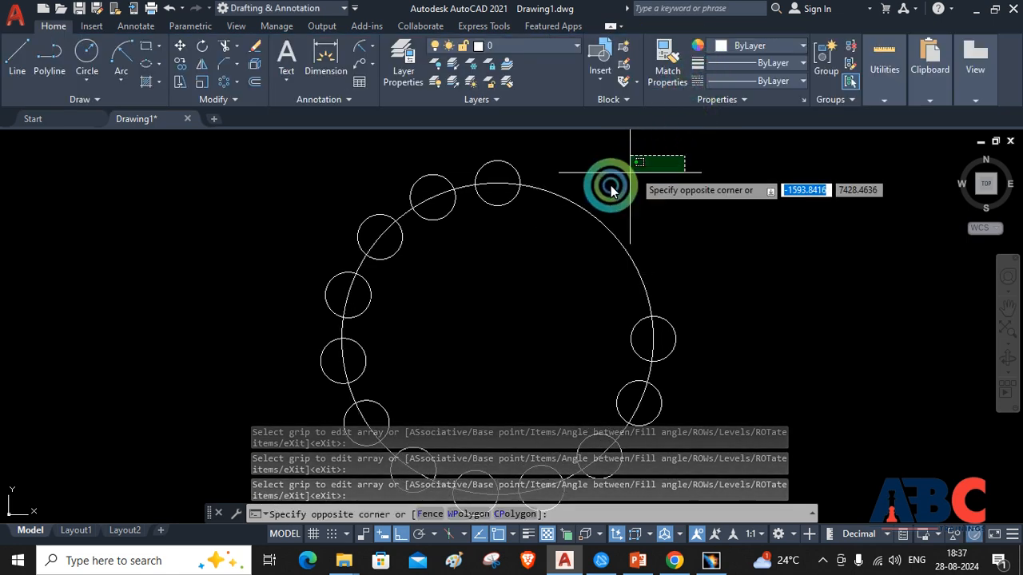
{"action": "left_click", "coordinate": [287, 517]}
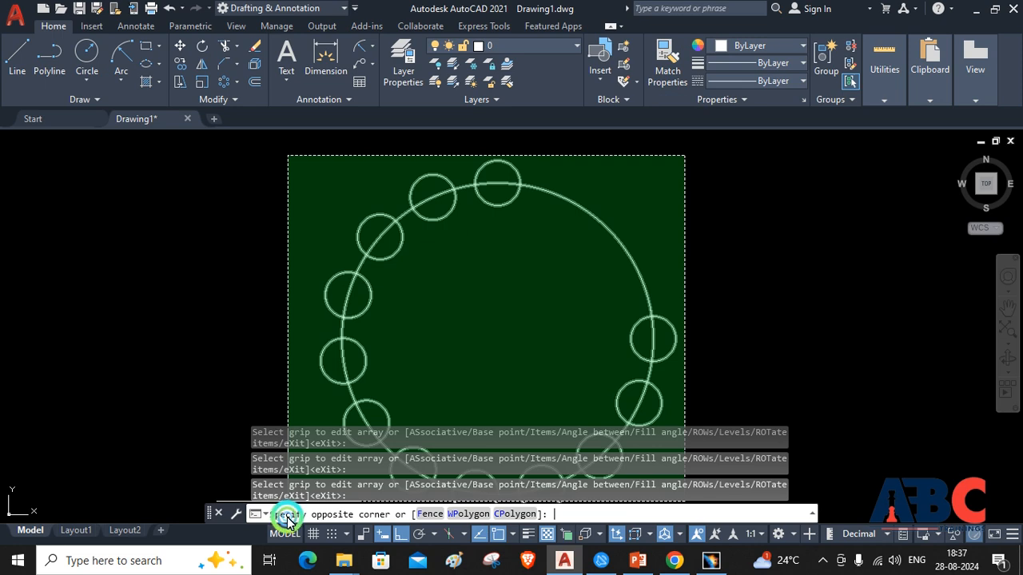
{"action": "left_click", "coordinate": [216, 483]}
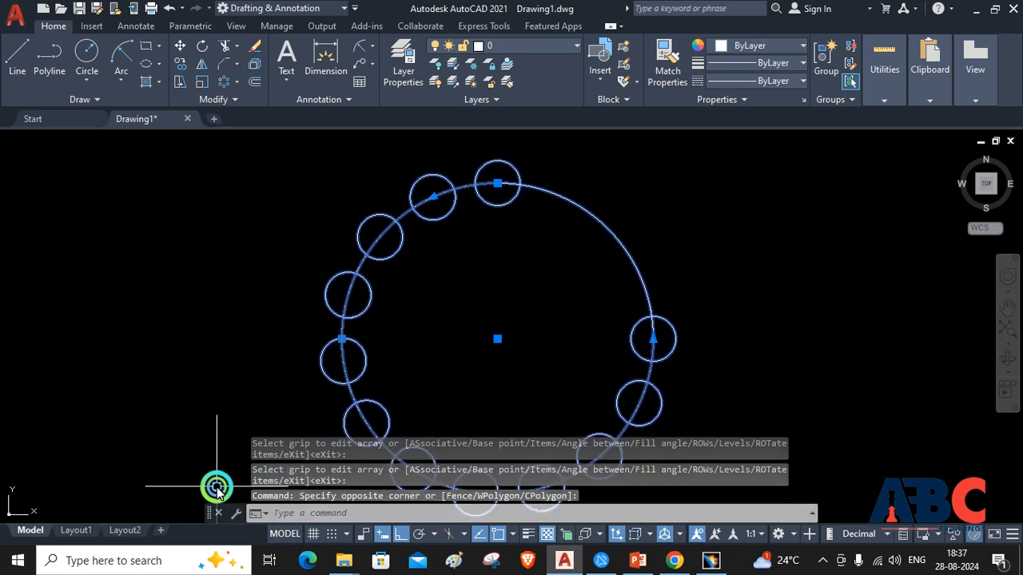
{"action": "key", "text": "Delete"}
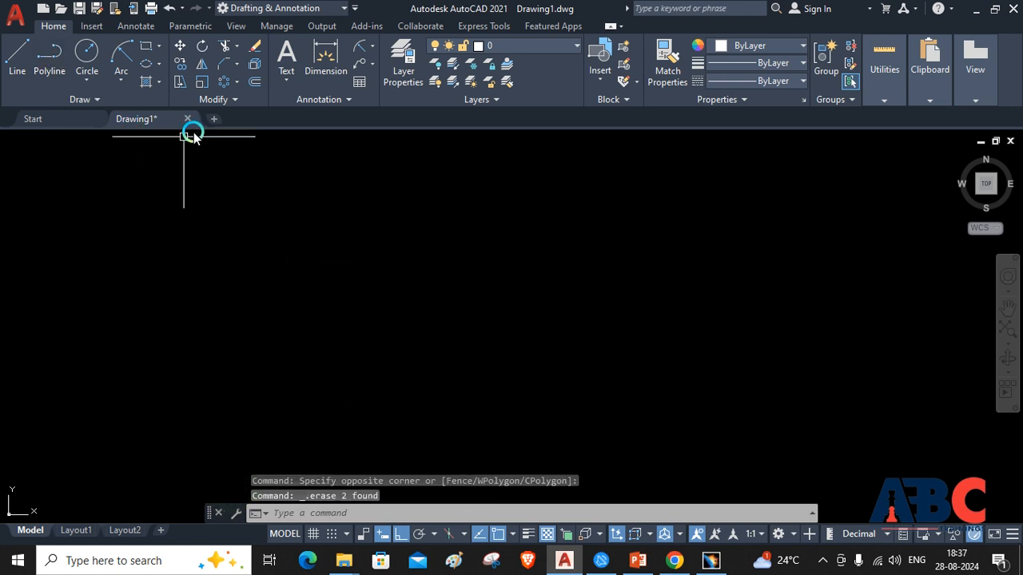
Draw an open S-shaped fit-point spline through four points across the drawing area, with ortho off
{"action": "left_click", "coordinate": [236, 81]}
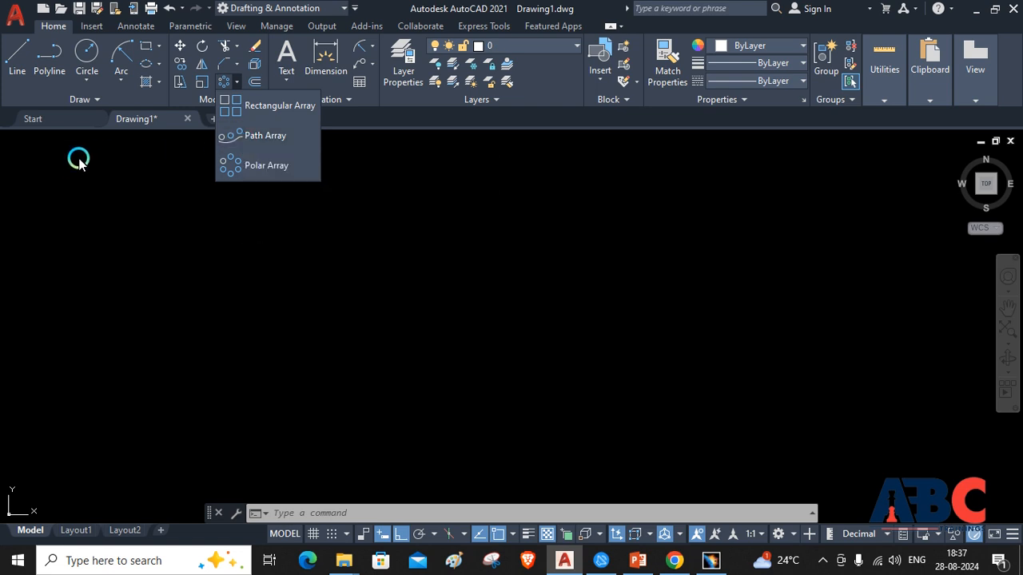
{"action": "left_click", "coordinate": [92, 99]}
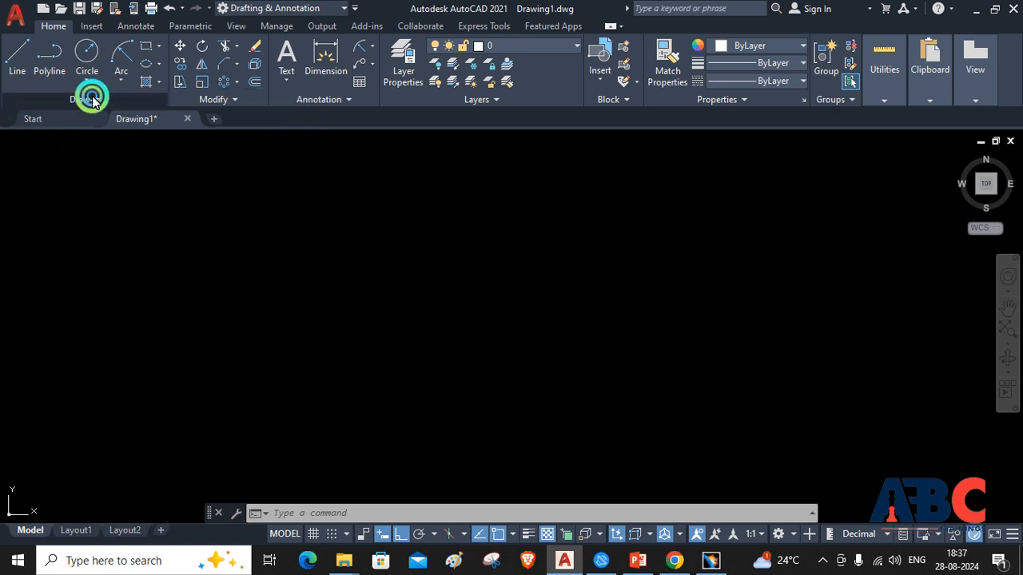
{"action": "left_click", "coordinate": [12, 119]}
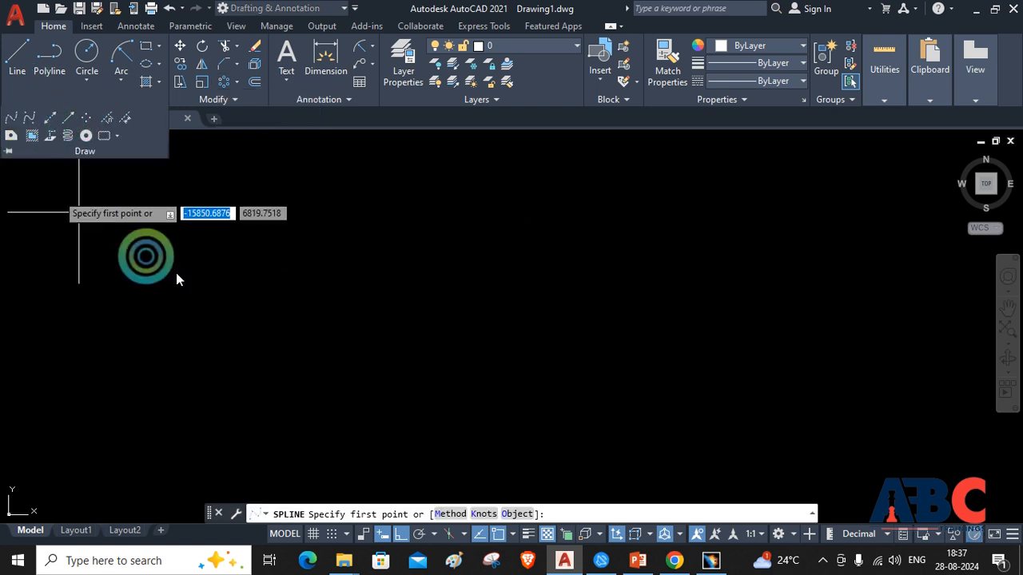
{"action": "left_click", "coordinate": [245, 382]}
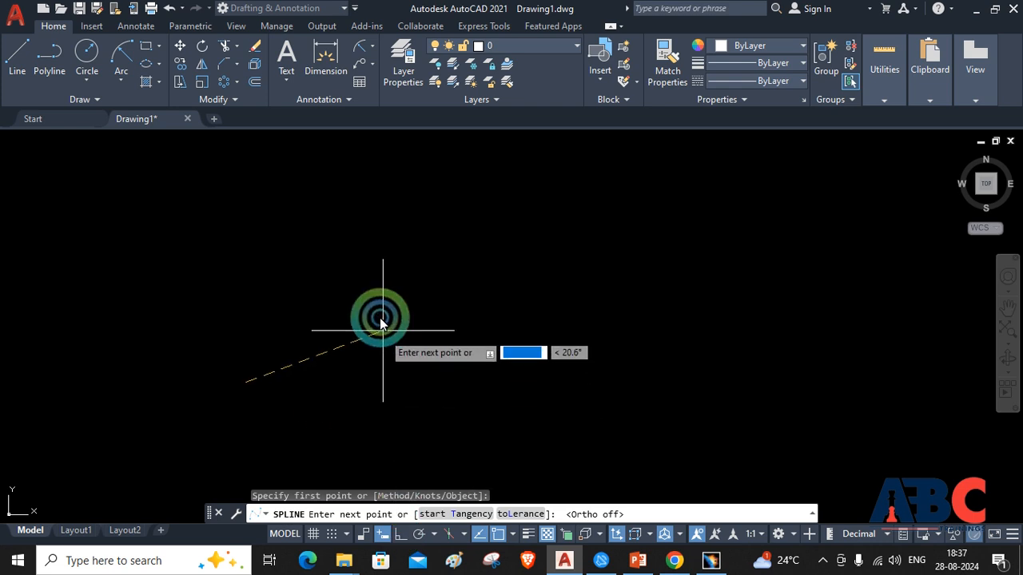
{"action": "left_click", "coordinate": [345, 298]}
{"action": "left_click", "coordinate": [523, 373]}
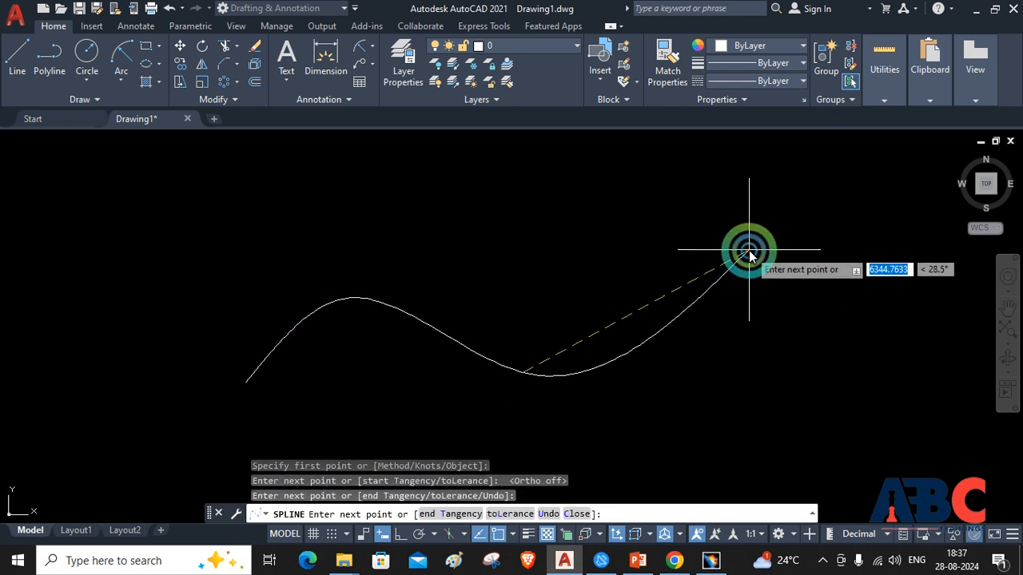
{"action": "left_click", "coordinate": [749, 247]}
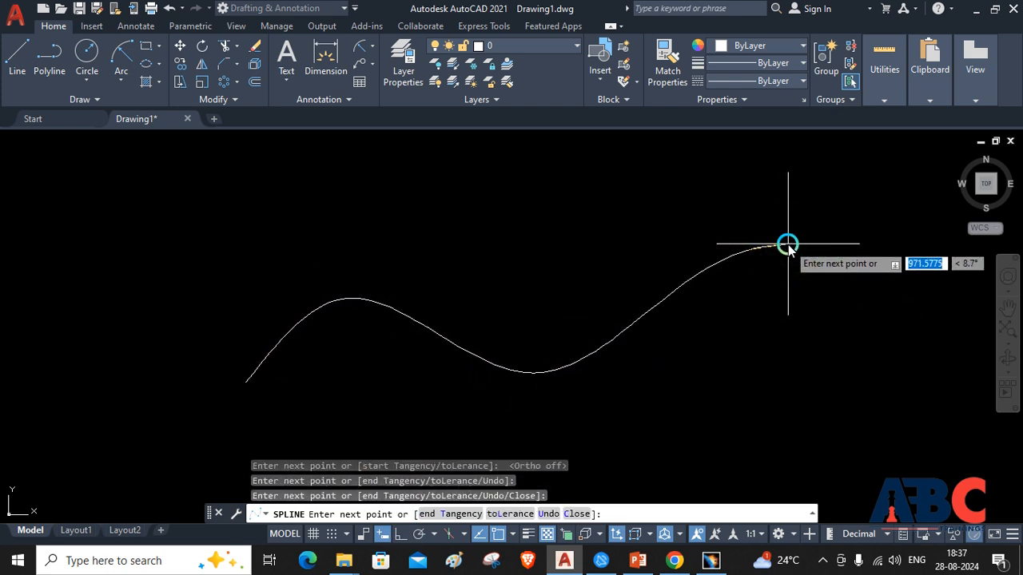
{"action": "key", "text": "Return"}
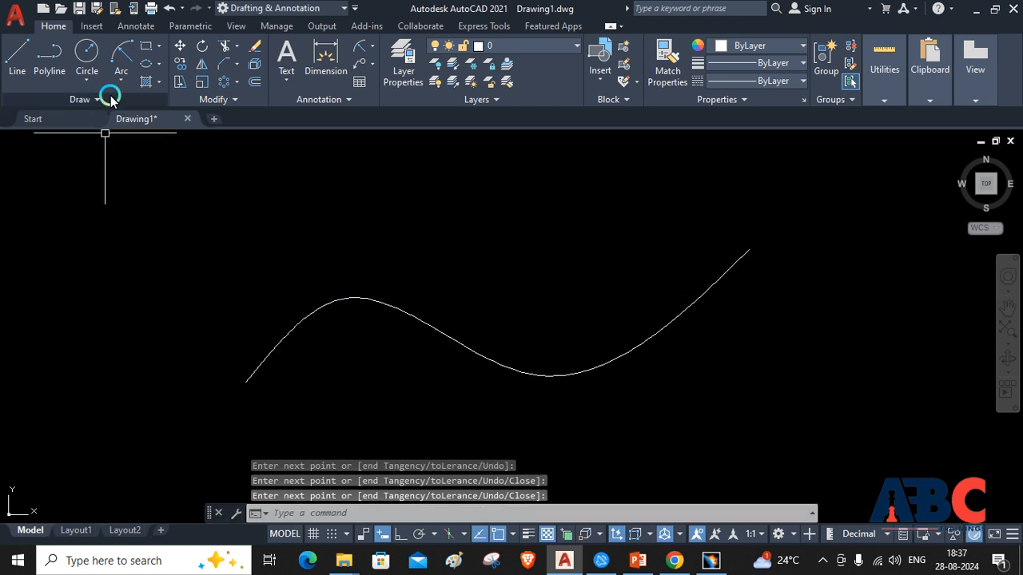
Draw a small circle with a radius of about 545 centred on the spline's lower-left endpoint
{"action": "left_click", "coordinate": [86, 50]}
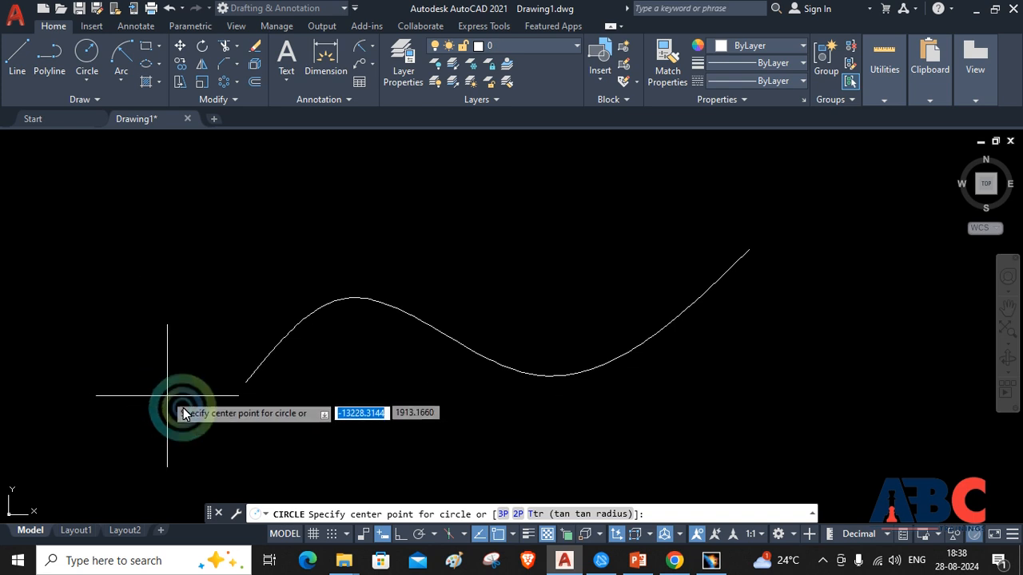
{"action": "left_click", "coordinate": [246, 383]}
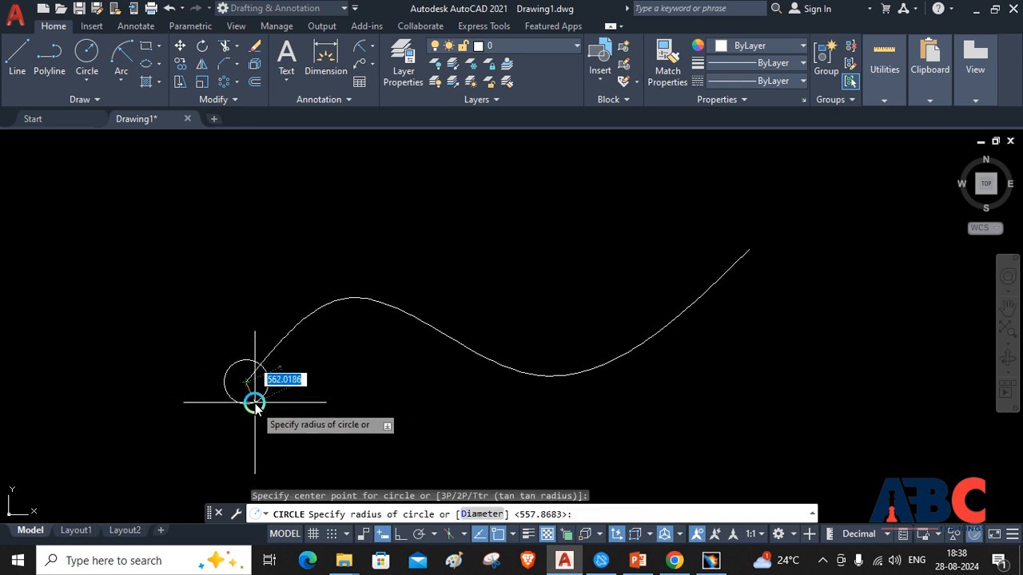
{"action": "left_click", "coordinate": [252, 404]}
{"action": "left_click", "coordinate": [298, 394]}
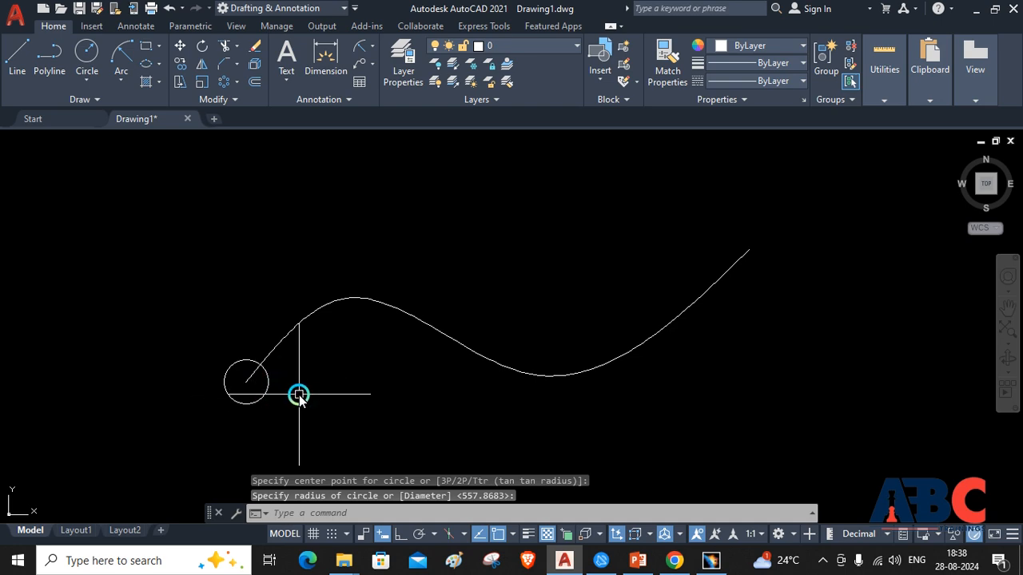
{"action": "key", "text": "Escape"}
Create a path array of the small circle using the spline as the path curve
{"action": "left_click", "coordinate": [223, 82]}
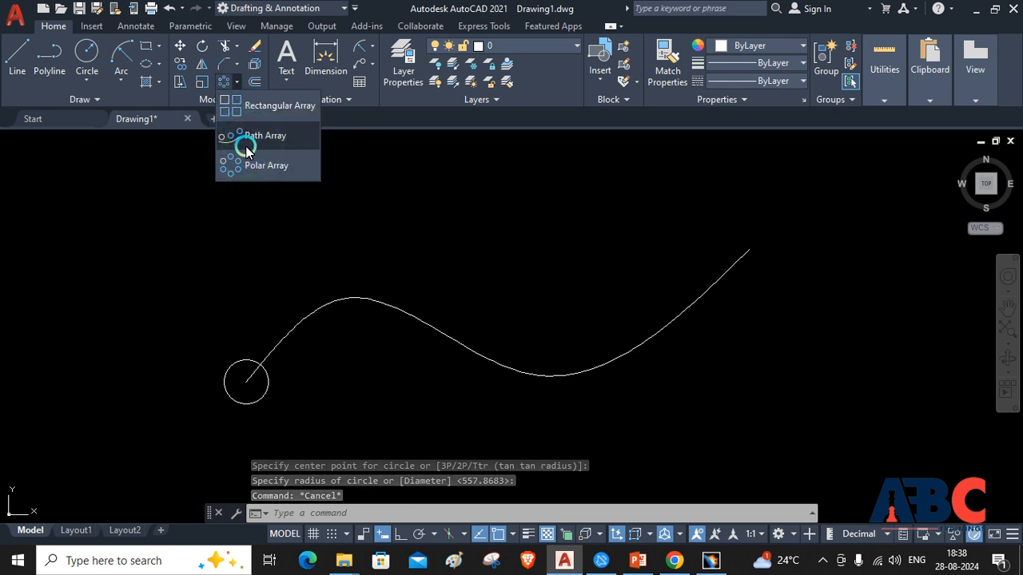
{"action": "left_click", "coordinate": [245, 137]}
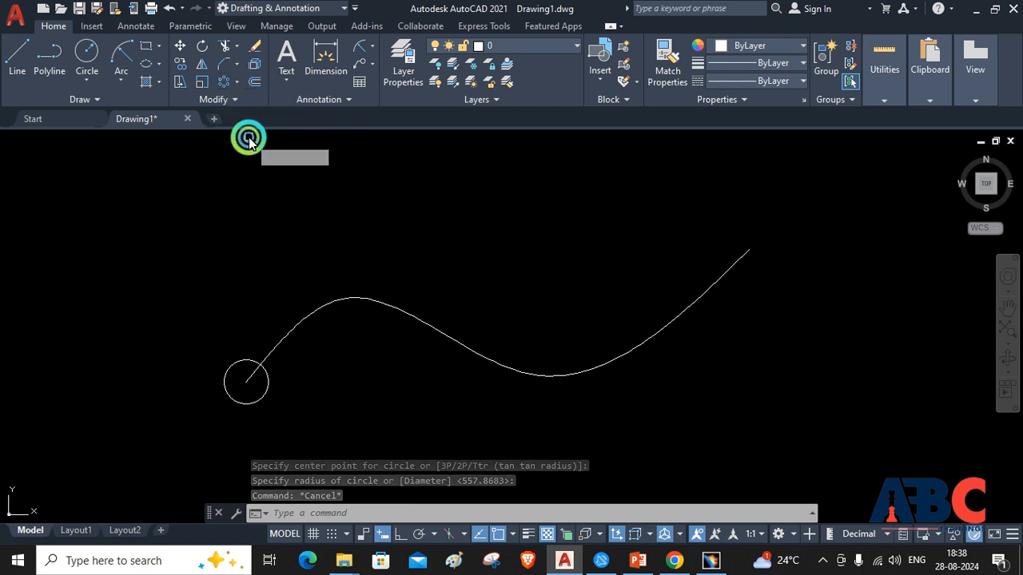
{"action": "left_click", "coordinate": [232, 364]}
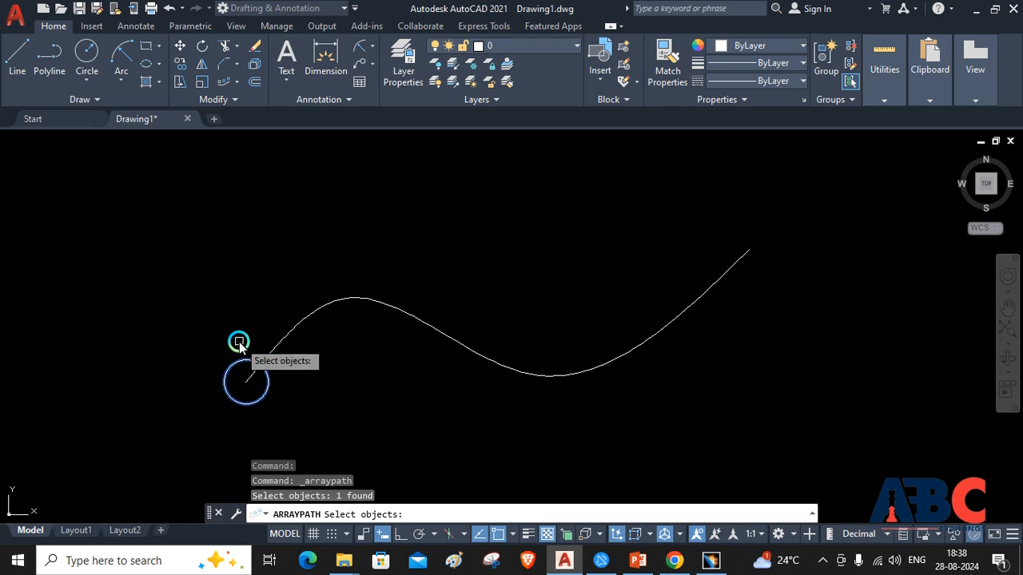
{"action": "key", "text": "Return"}
{"action": "left_click", "coordinate": [320, 313]}
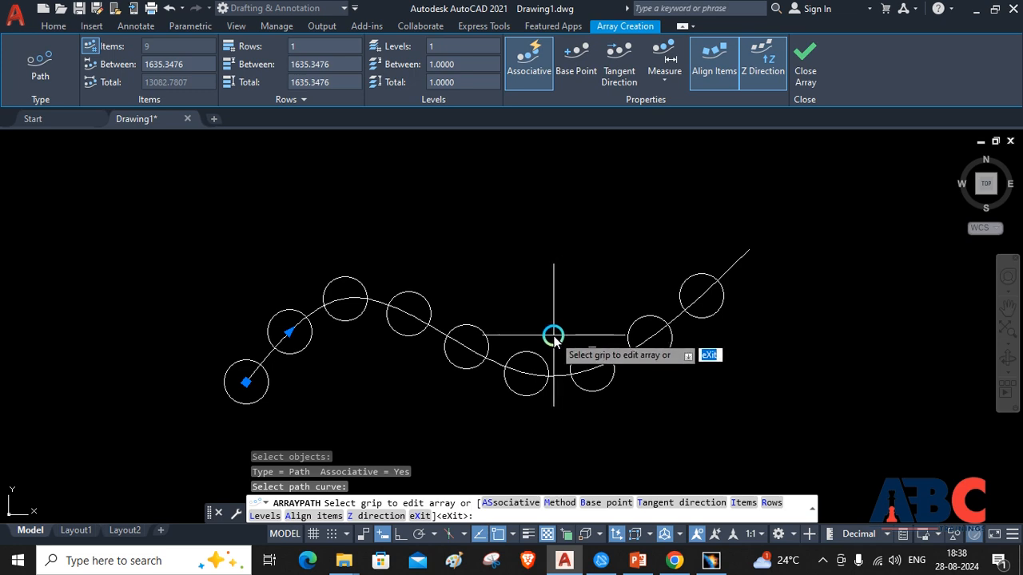
Stretch the path array's item spacing to about 5187 and finish the array
{"action": "left_click", "coordinate": [289, 333]}
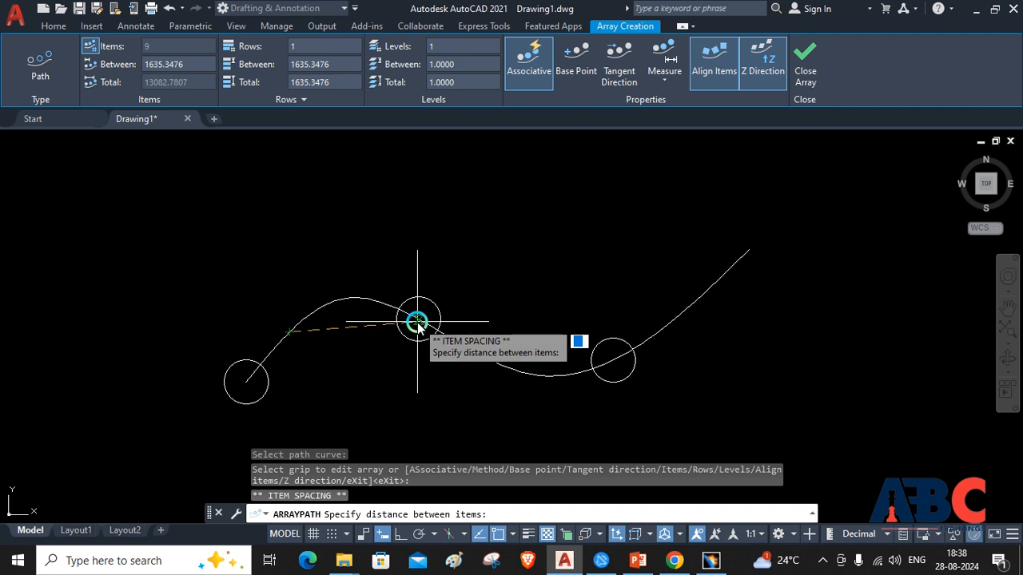
{"action": "left_click", "coordinate": [418, 320]}
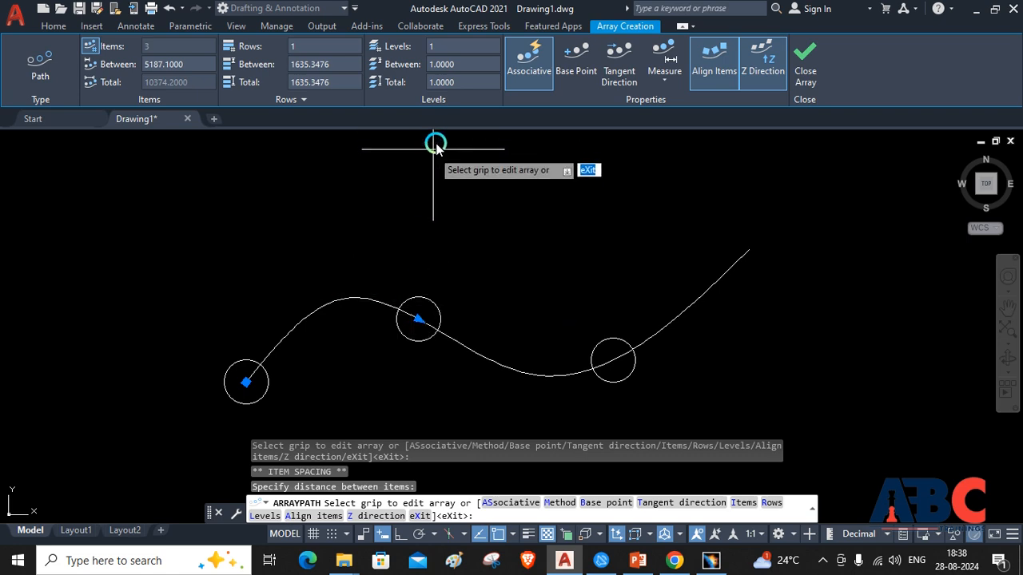
{"action": "left_click", "coordinate": [808, 55]}
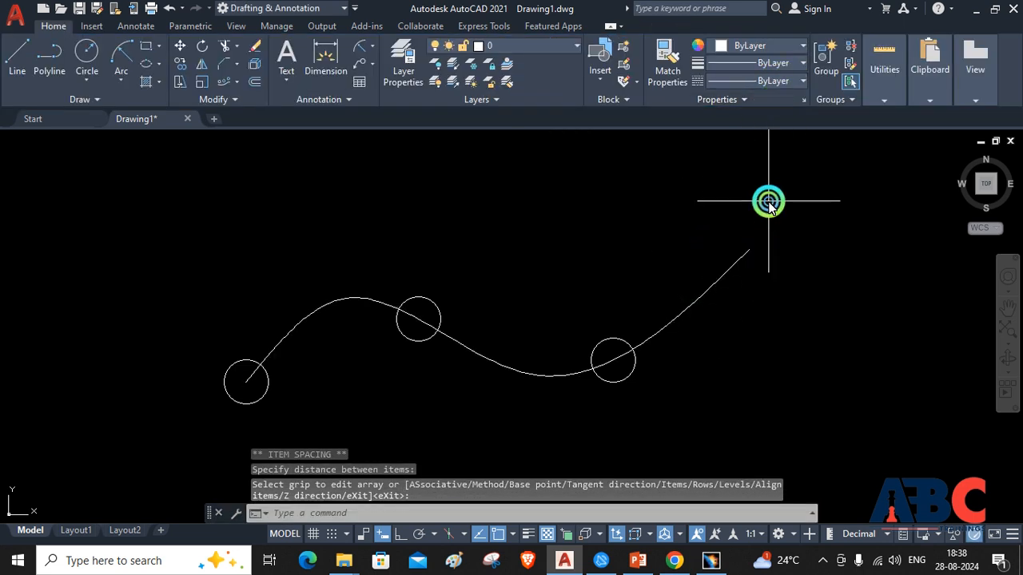
Erase the spline together with the path array of circles
{"action": "left_click", "coordinate": [768, 202]}
{"action": "left_click", "coordinate": [149, 418]}
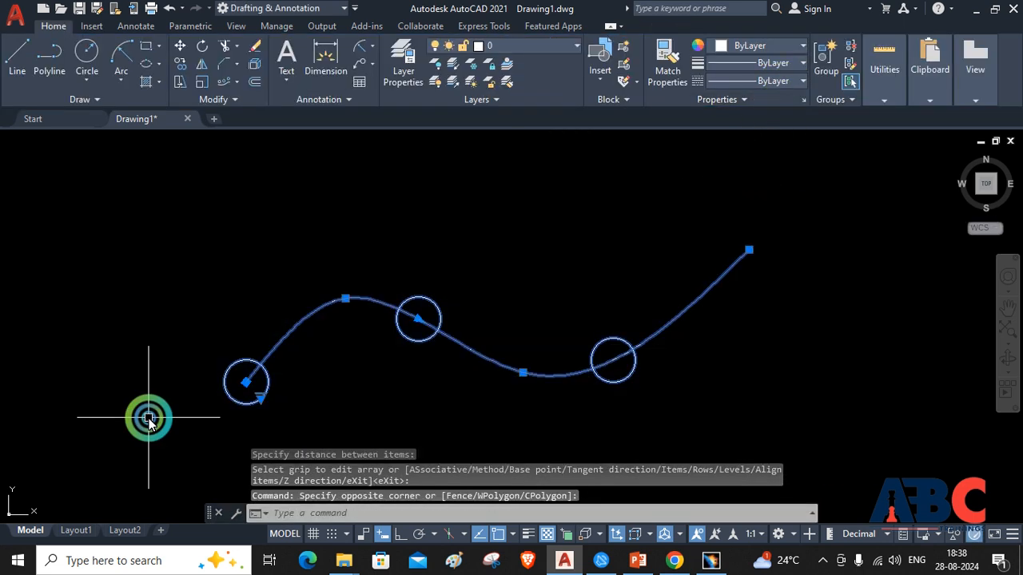
{"action": "key", "text": "Delete"}
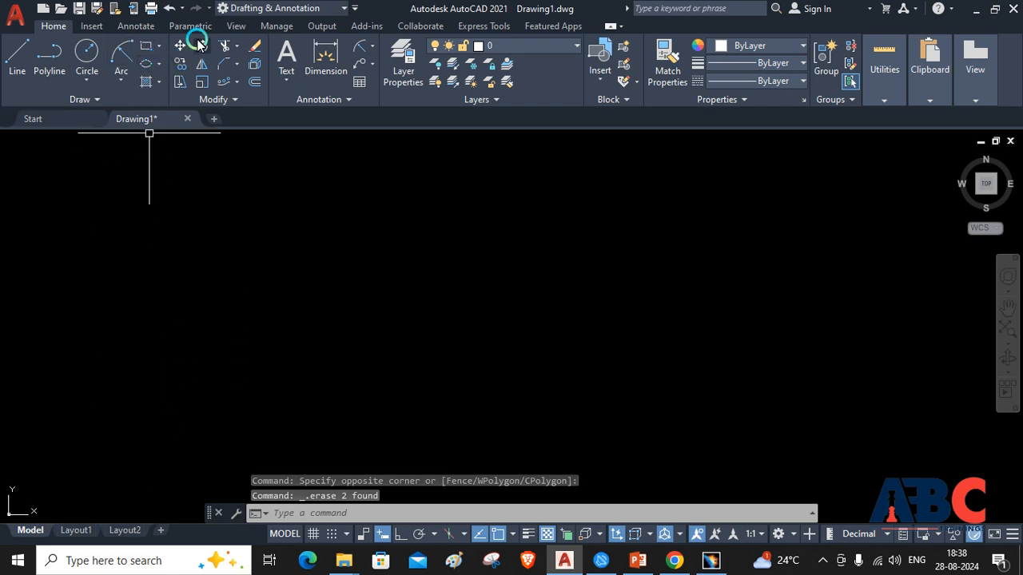
Draw a medium-sized circle in the middle of the drawing area
{"action": "left_click", "coordinate": [92, 54]}
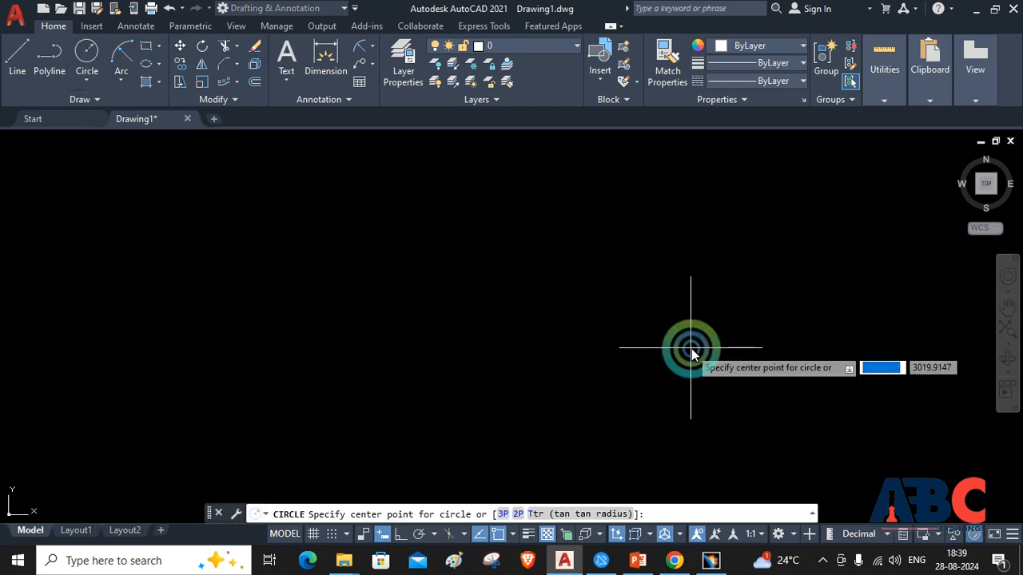
{"action": "left_click", "coordinate": [518, 299]}
{"action": "left_click", "coordinate": [588, 363]}
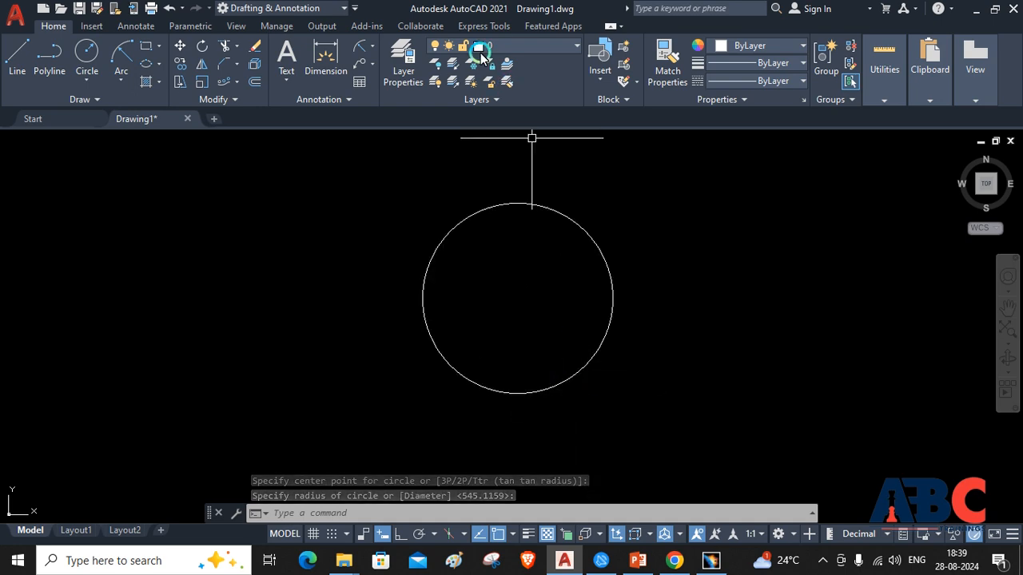
Offset the circle outward by a distance of 100
{"action": "left_click", "coordinate": [255, 82]}
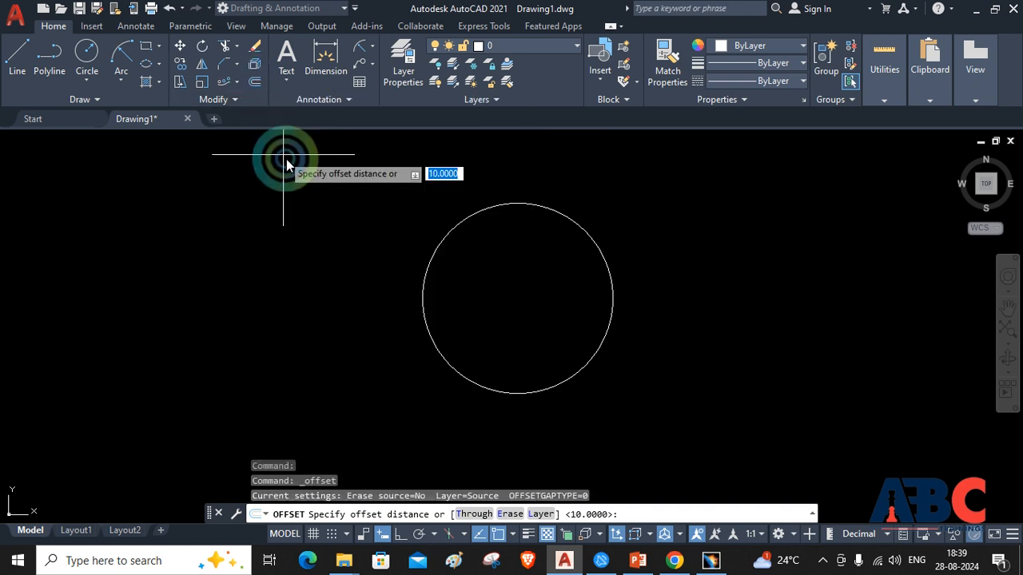
{"action": "key", "text": "Return"}
{"action": "left_click", "coordinate": [446, 229]}
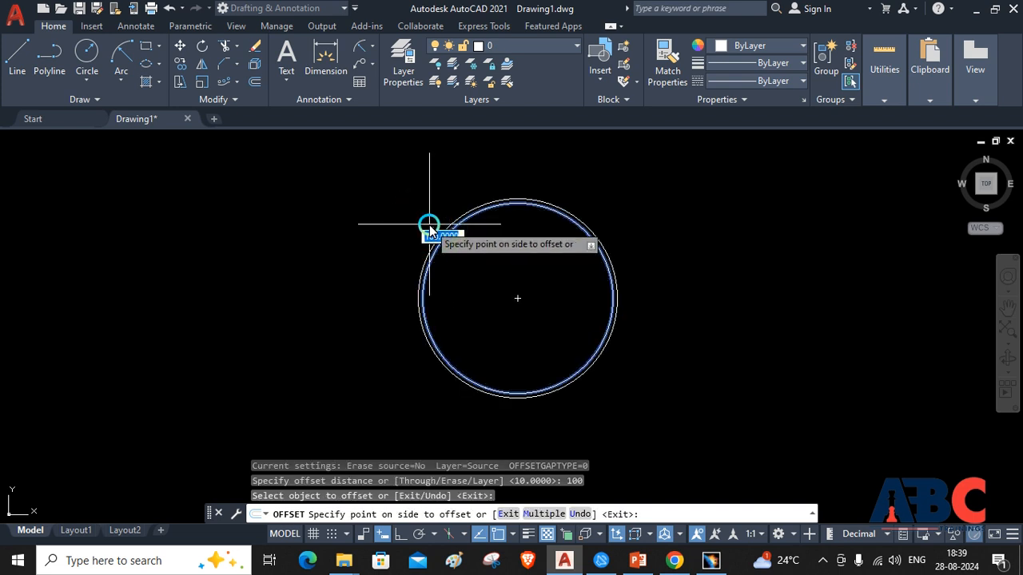
{"action": "left_click", "coordinate": [429, 227]}
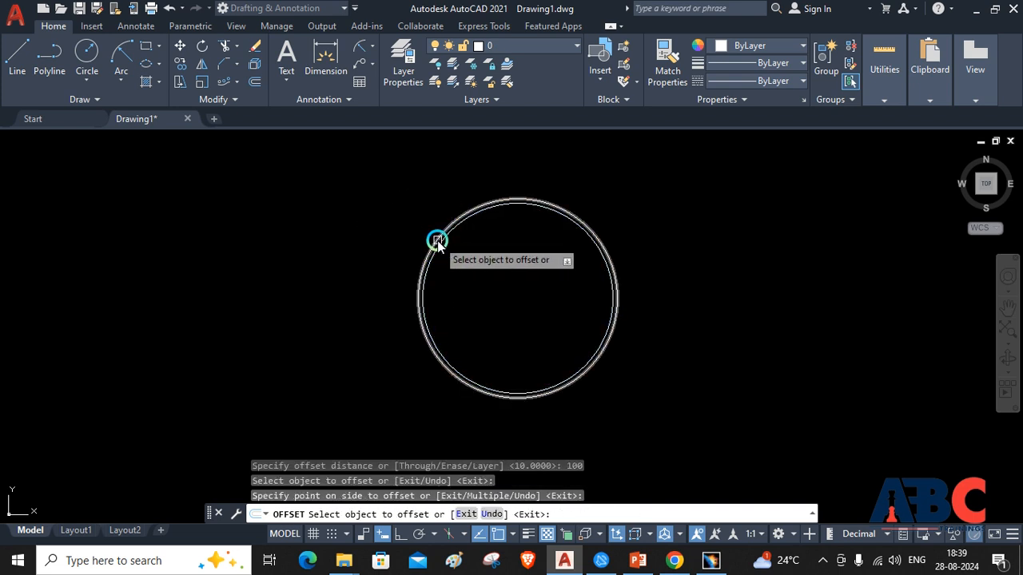
Offset the original circle inward by the same distance of 100 and end the Offset command
{"action": "left_click", "coordinate": [441, 244]}
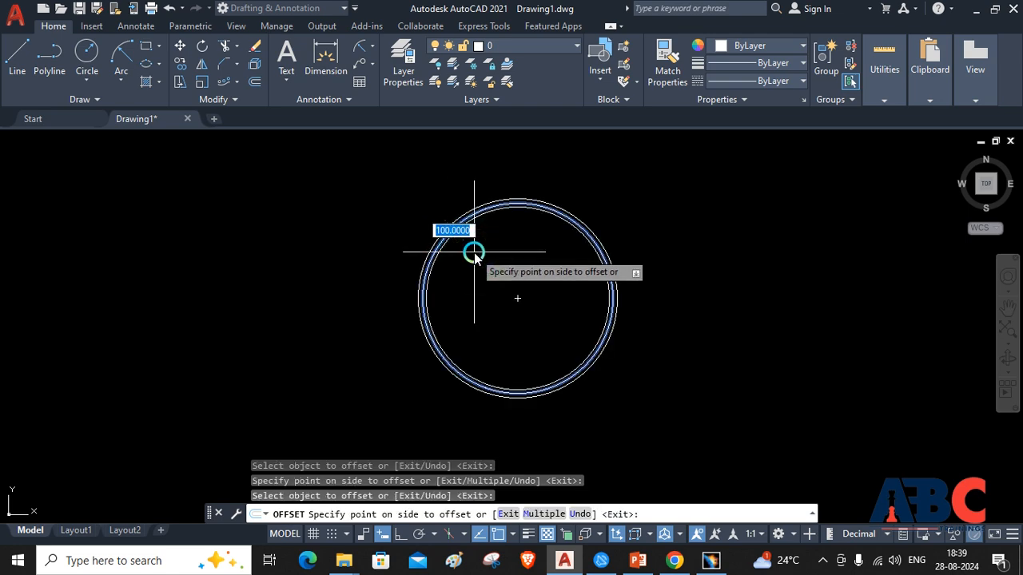
{"action": "left_click", "coordinate": [474, 252]}
{"action": "scroll", "coordinate": [439, 246], "scroll_direction": "up", "scroll_amount": 5}
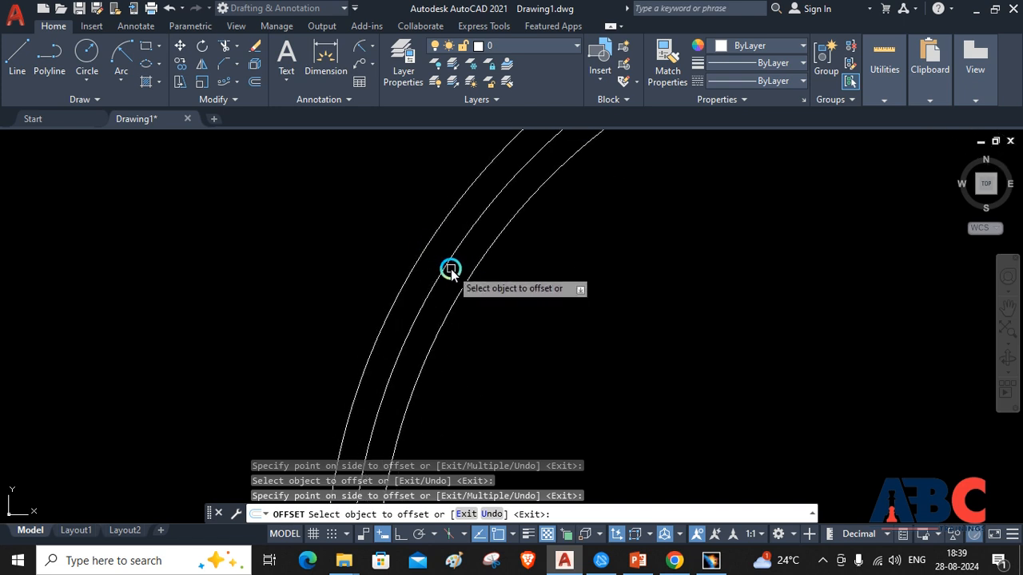
{"action": "scroll", "coordinate": [522, 233], "scroll_direction": "down", "scroll_amount": 5}
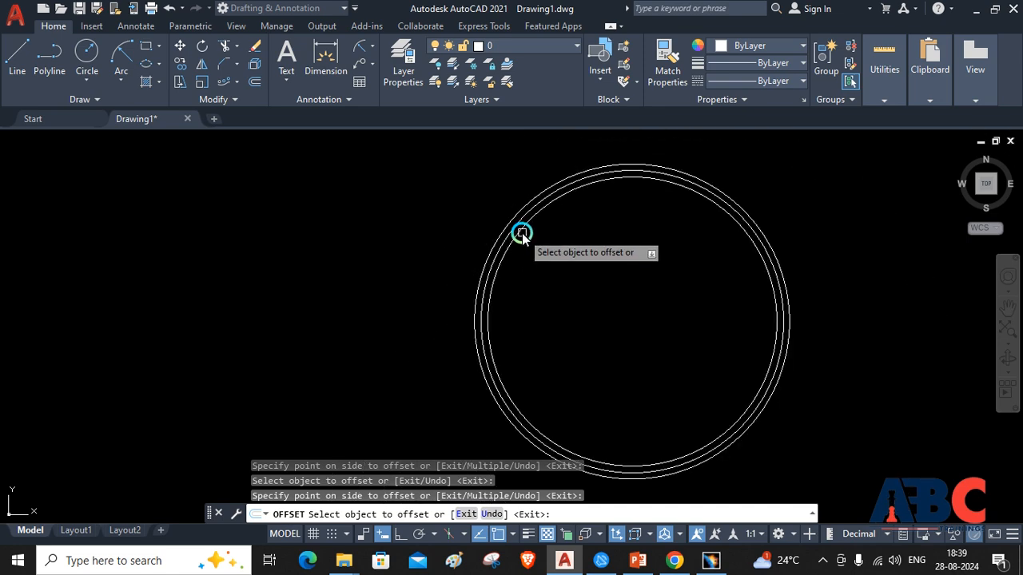
{"action": "key", "text": "Escape"}
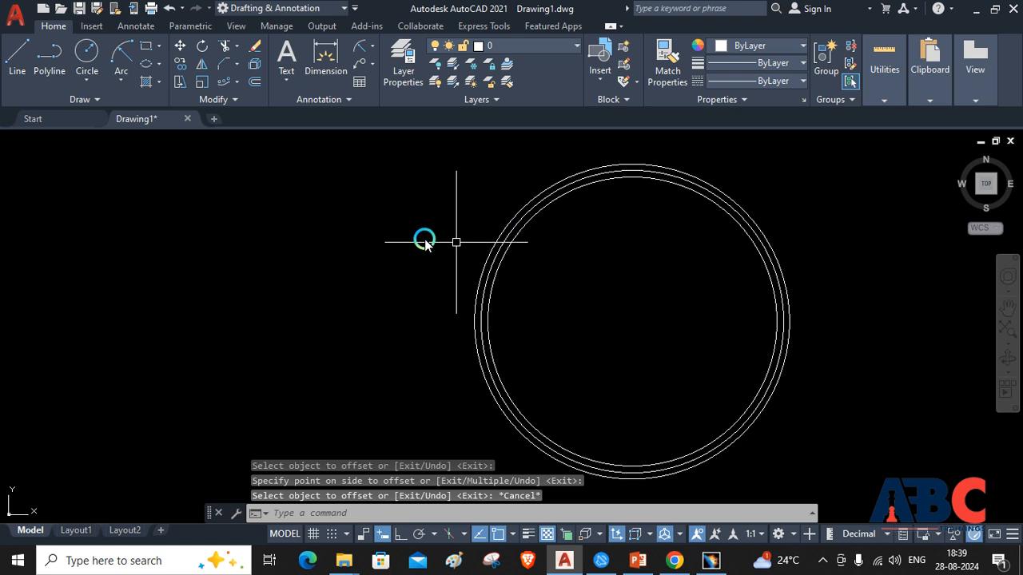
Draw a horizontal line about 3262 units long in the empty area beside the concentric circles
{"action": "left_click", "coordinate": [16, 60]}
{"action": "left_click", "coordinate": [114, 293]}
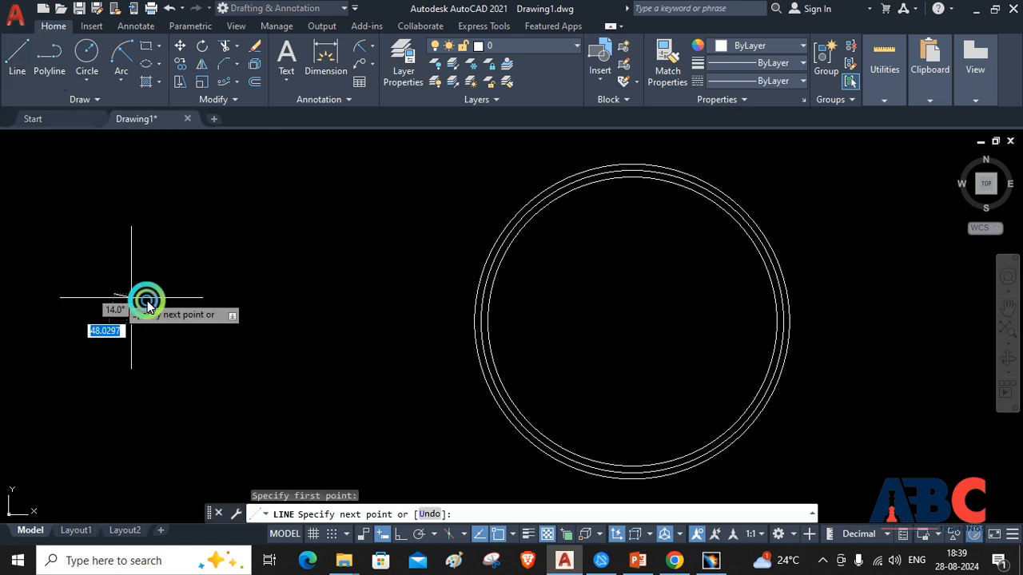
{"action": "left_click", "coordinate": [323, 294]}
{"action": "key", "text": "Escape"}
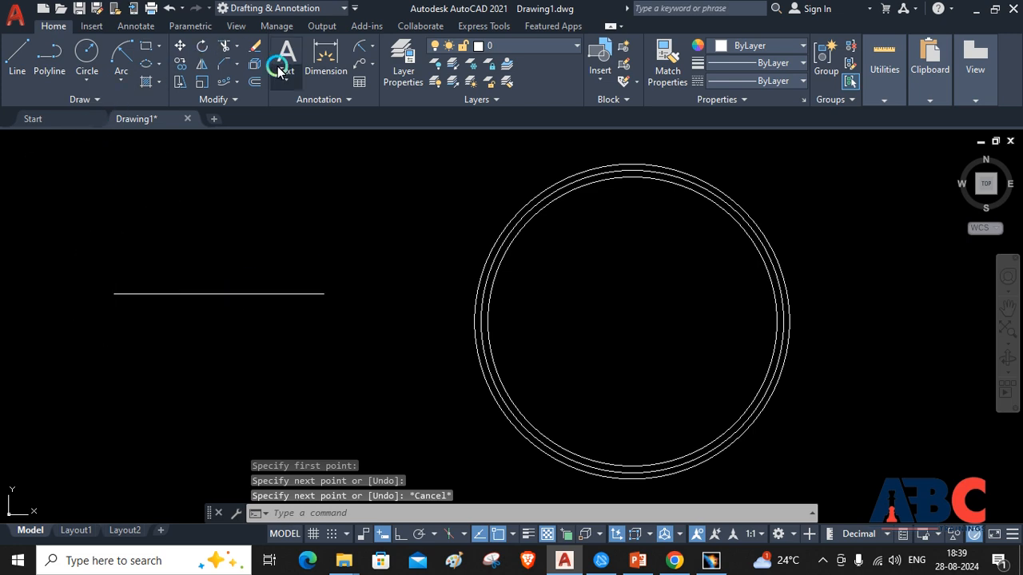
Offset the horizontal line downward twice in succession, using a distance of about 968 picked with two points
{"action": "left_click", "coordinate": [250, 79]}
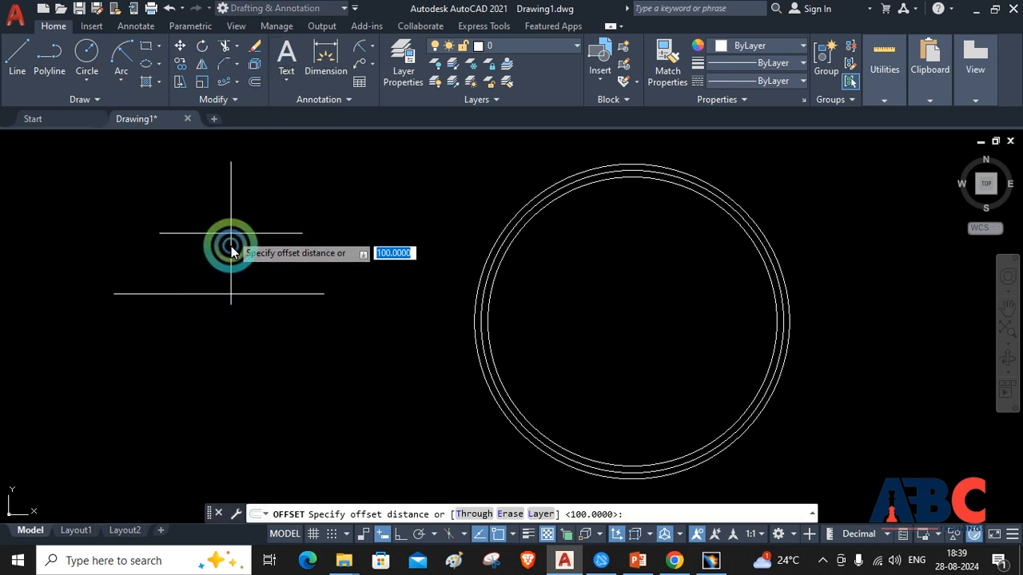
{"action": "left_click", "coordinate": [239, 294]}
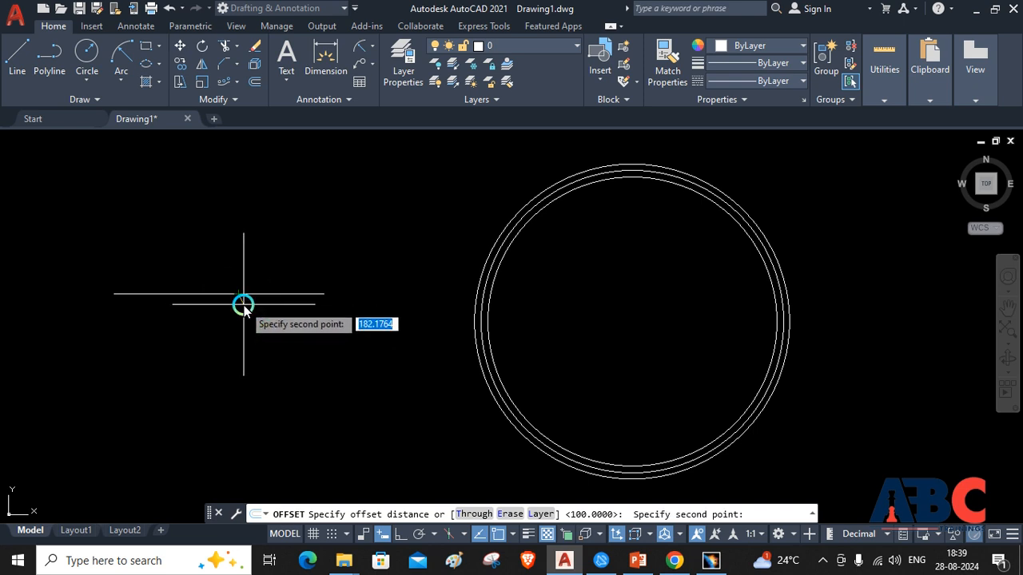
{"action": "left_click", "coordinate": [232, 356]}
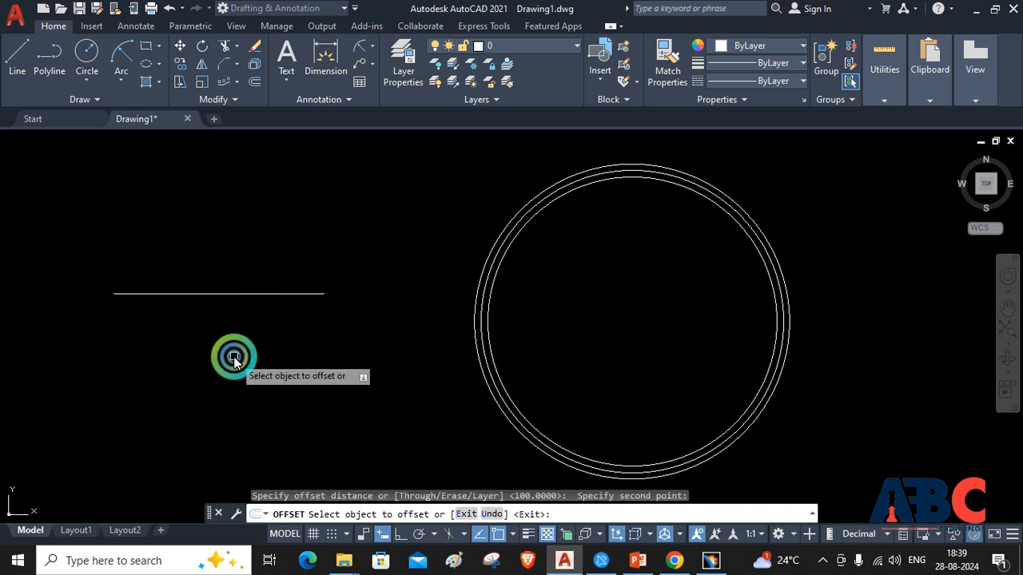
{"action": "left_click", "coordinate": [239, 300]}
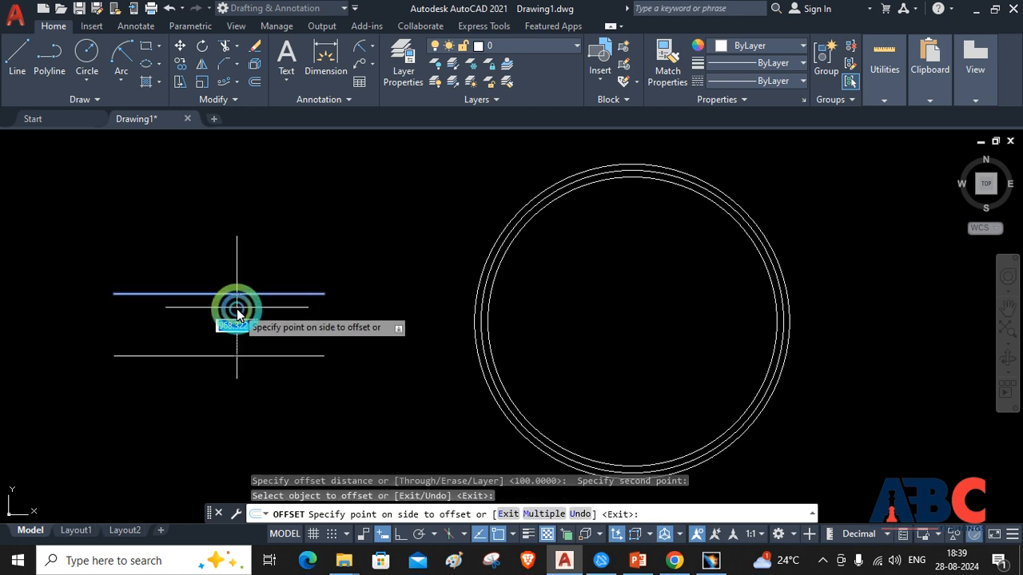
{"action": "left_click", "coordinate": [221, 405]}
{"action": "left_click", "coordinate": [227, 362]}
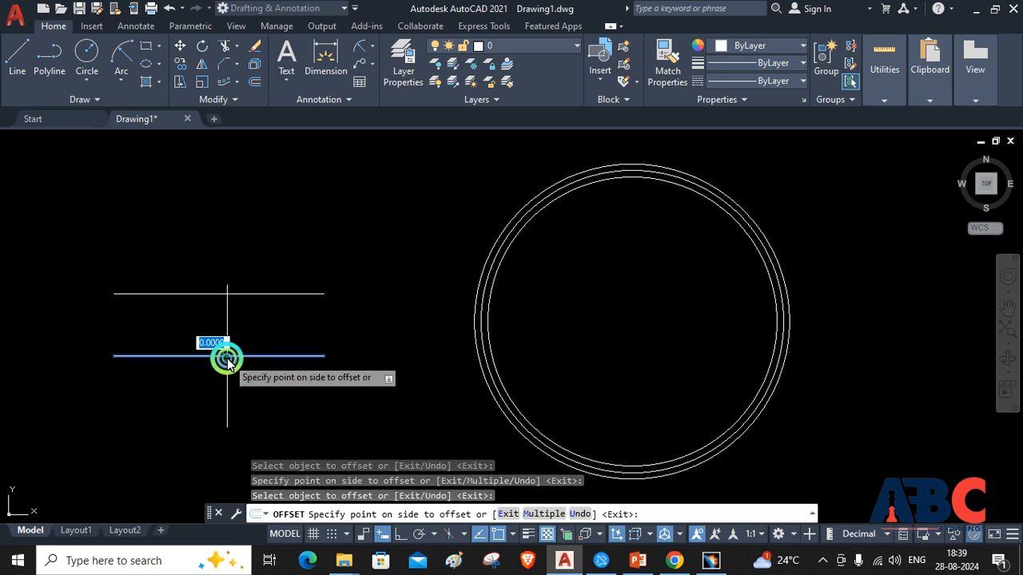
{"action": "left_click", "coordinate": [224, 415]}
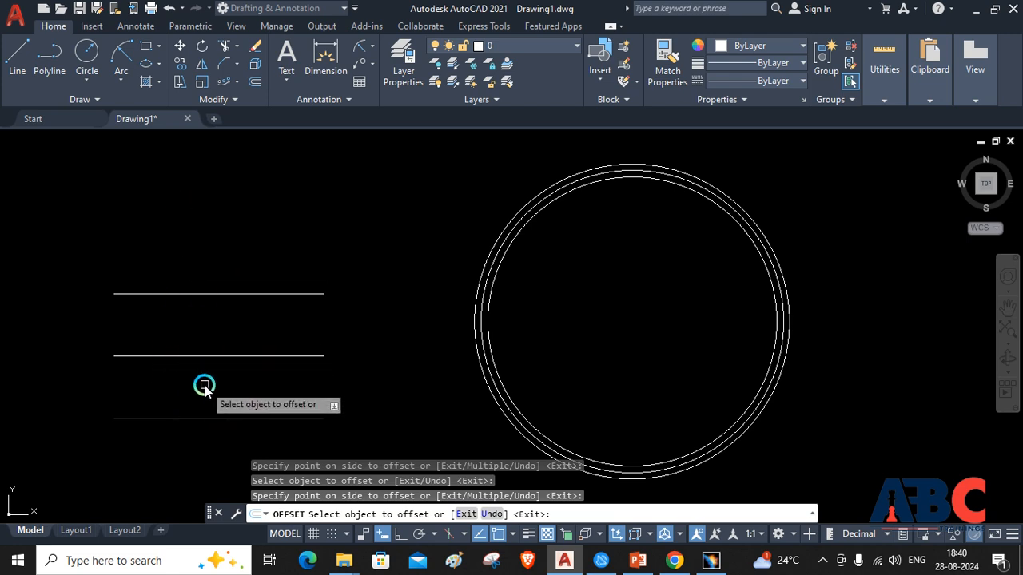
{"action": "key", "text": "Escape"}
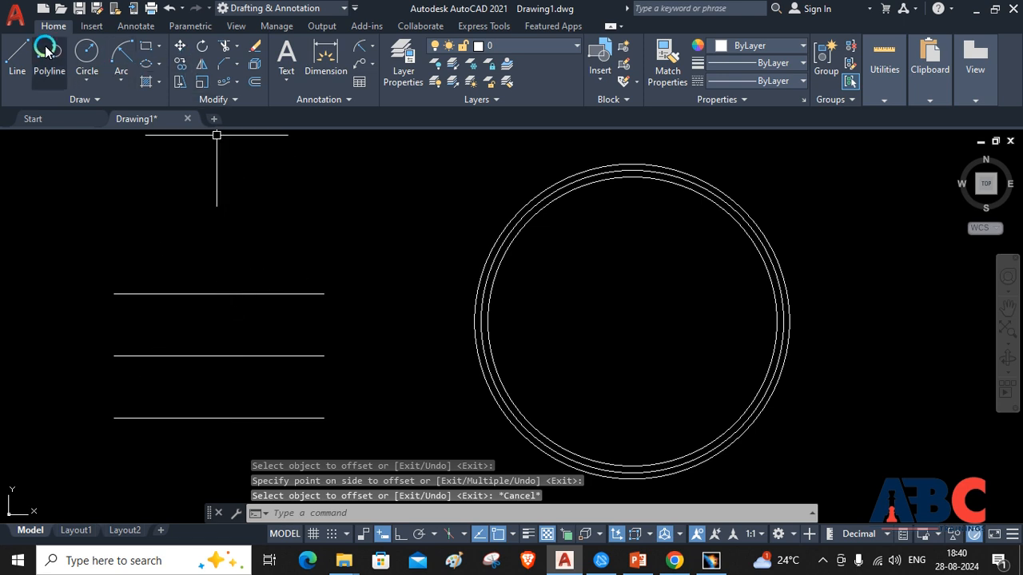
Draw a nearly vertical line about 2793 units long crossing all three horizontal lines near their left ends
{"action": "left_click", "coordinate": [10, 59]}
{"action": "left_click", "coordinate": [155, 252]}
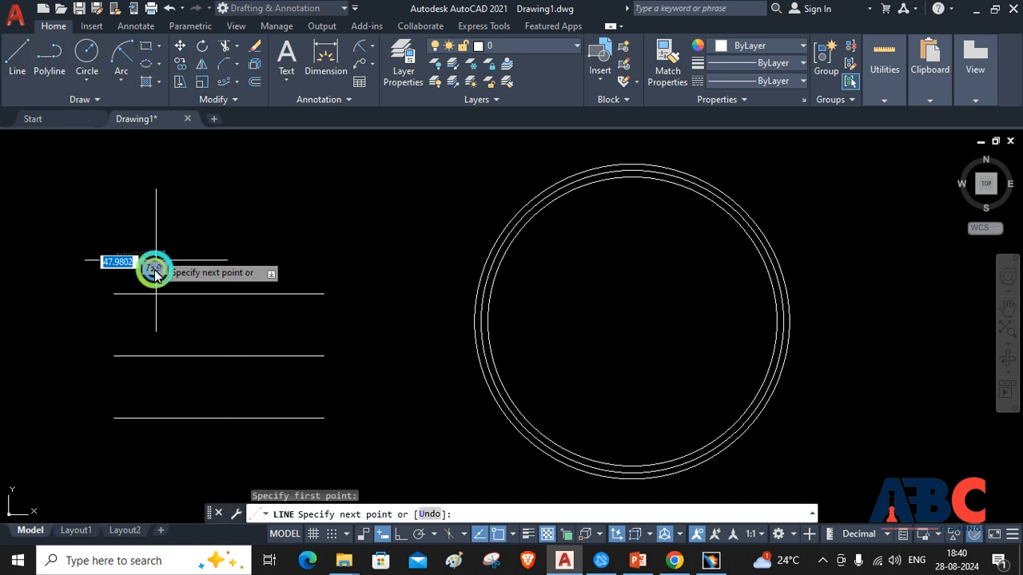
{"action": "left_click", "coordinate": [156, 432]}
{"action": "key", "text": "Escape"}
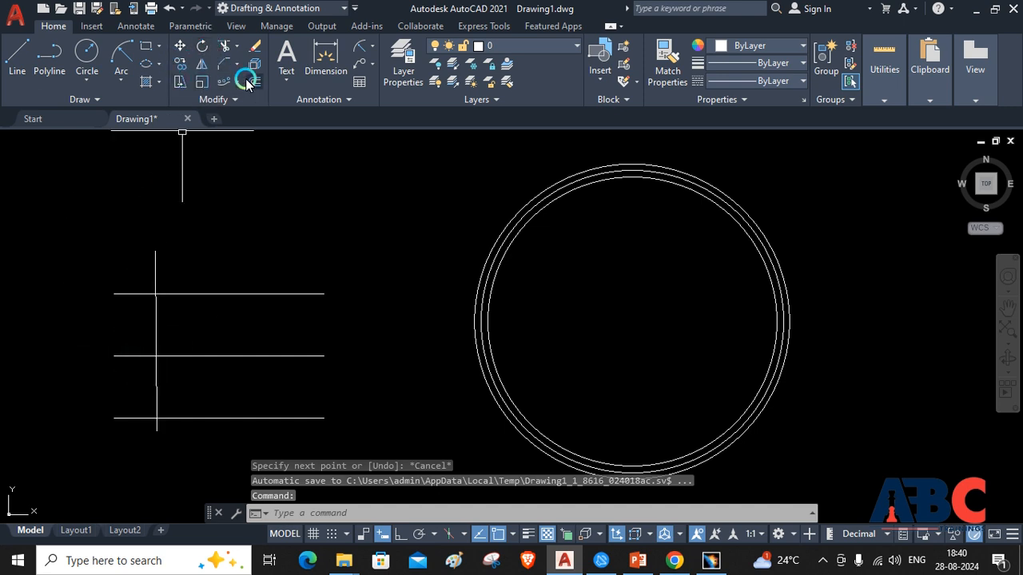
{"action": "left_click", "coordinate": [246, 80]}
{"action": "left_click", "coordinate": [155, 274]}
{"action": "left_click", "coordinate": [234, 274]}
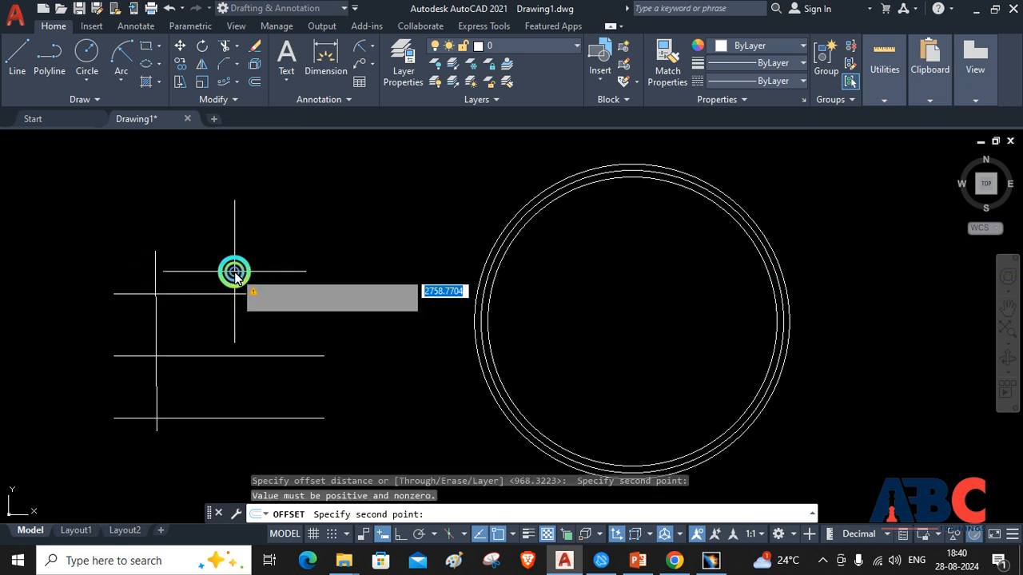
{"action": "left_click", "coordinate": [211, 277]}
{"action": "left_click", "coordinate": [211, 276]}
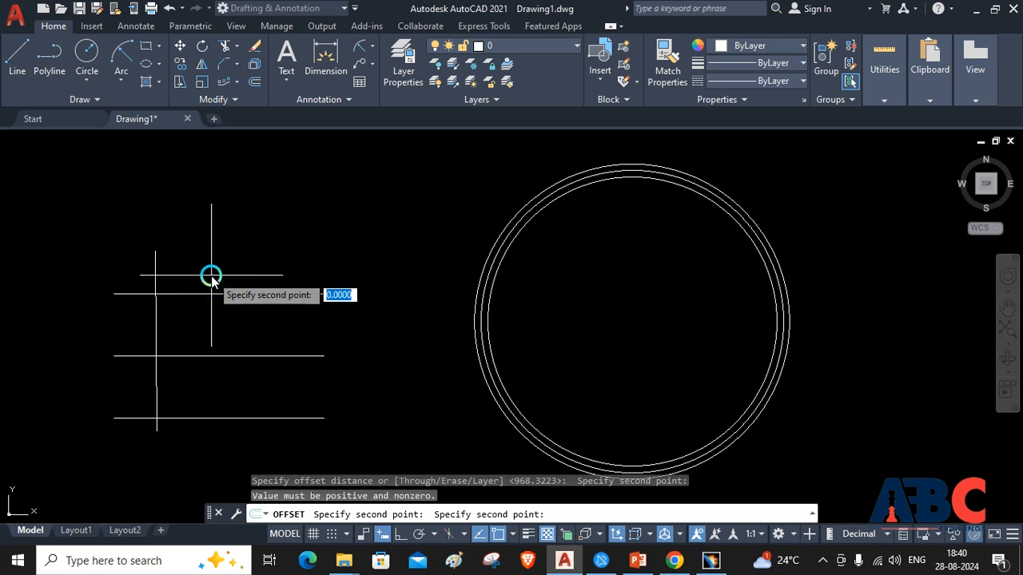
{"action": "type", "text": "10"}
{"action": "key", "text": "Return"}
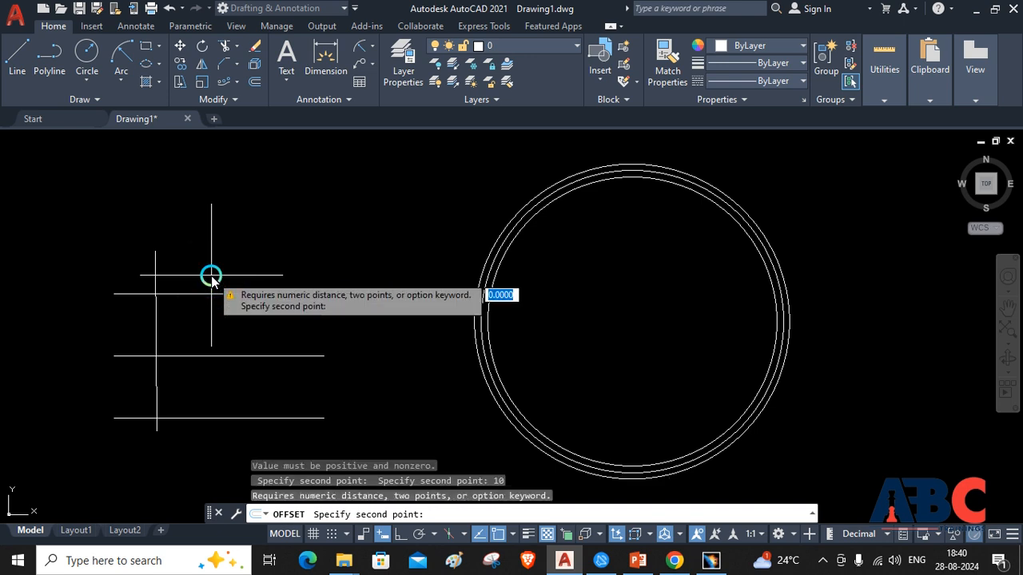
{"action": "key", "text": "Escape"}
{"action": "key", "text": "Escape"}
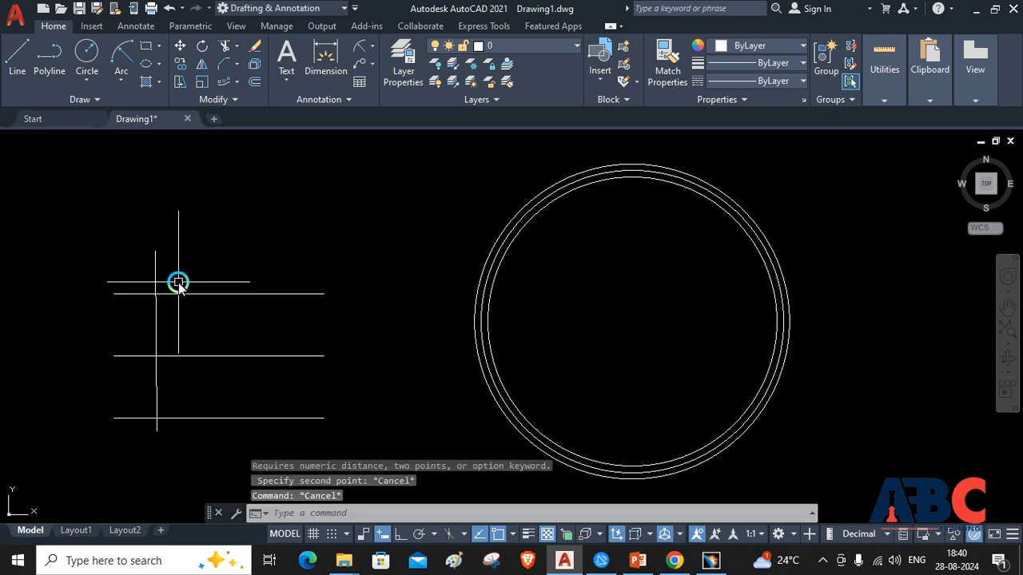
Offset the nearly vertical line toward the circles by 100, and offset the resulting copy again by the same distance
{"action": "left_click", "coordinate": [256, 76]}
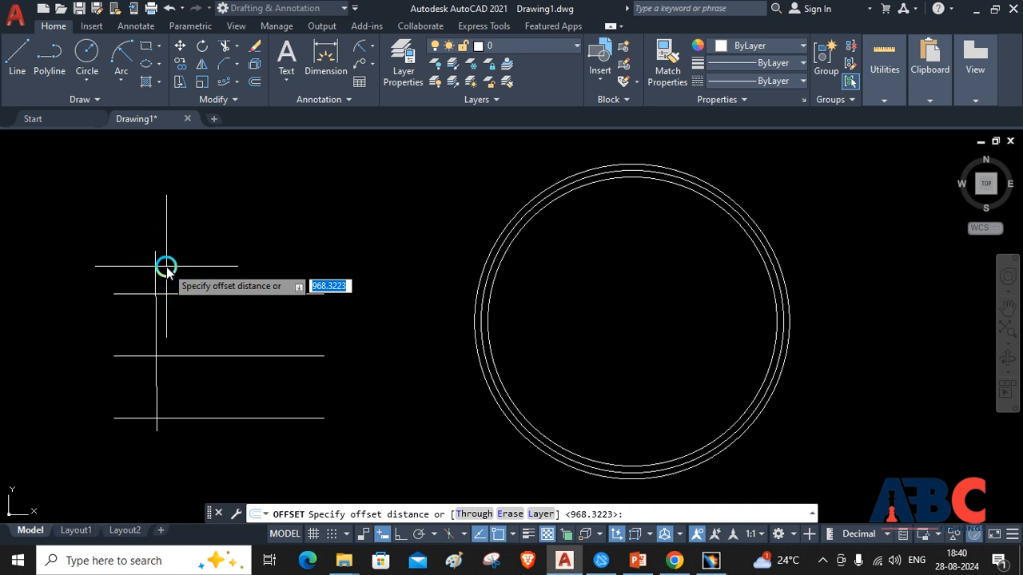
{"action": "type", "text": "10"}
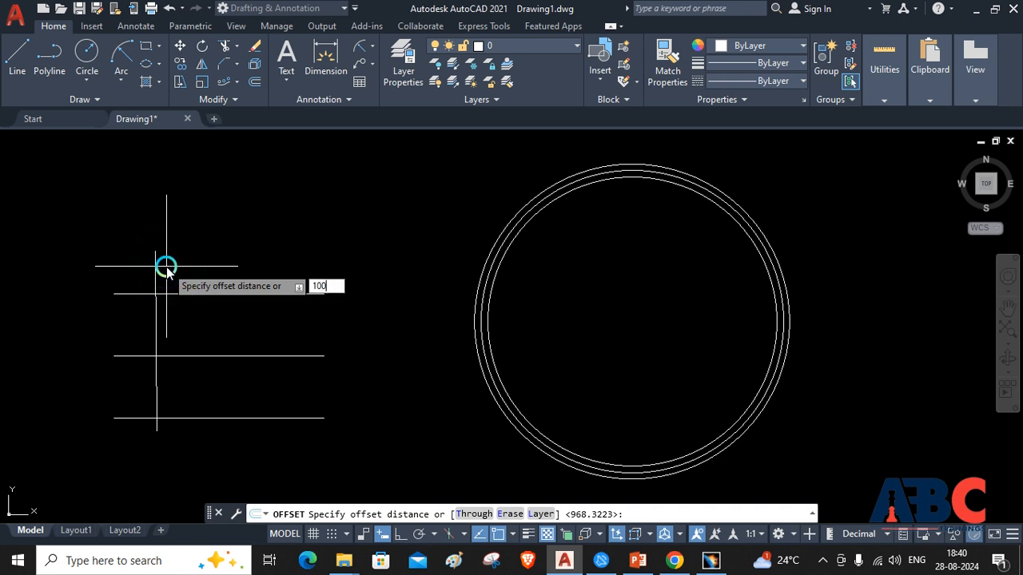
{"action": "type", "text": "0"}
{"action": "key", "text": "Return"}
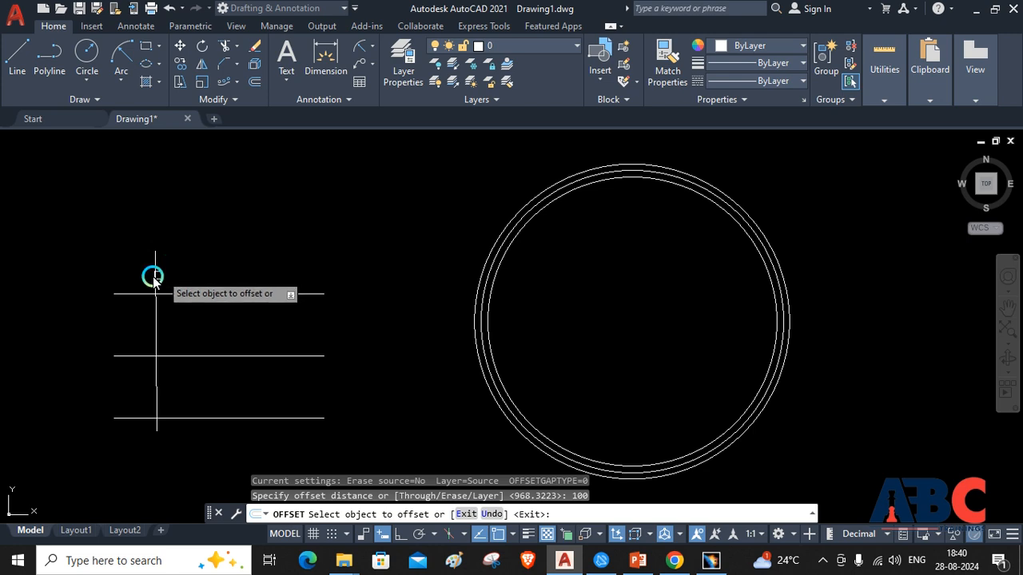
{"action": "left_click", "coordinate": [154, 276]}
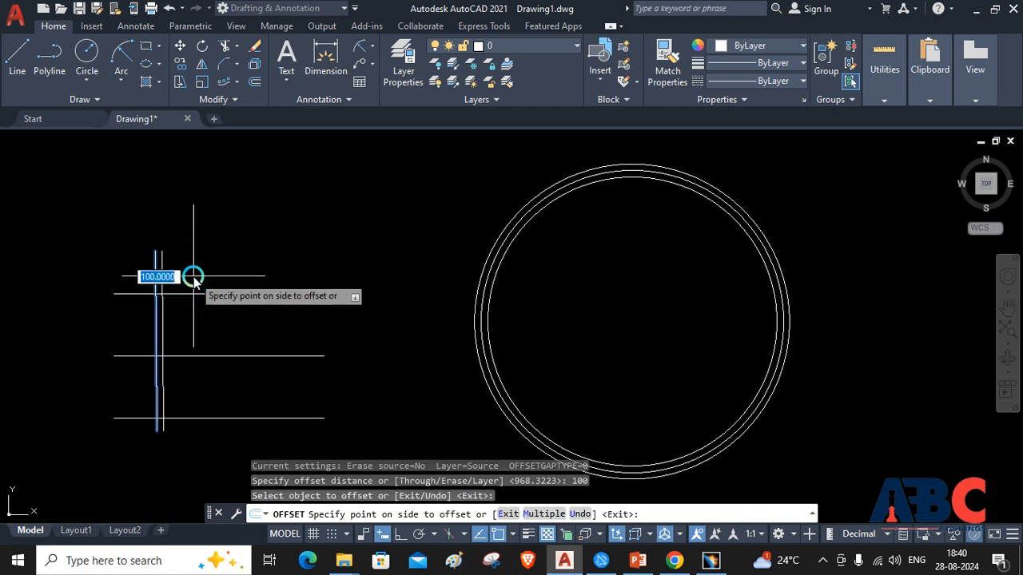
{"action": "left_click", "coordinate": [194, 277]}
{"action": "left_click", "coordinate": [163, 273]}
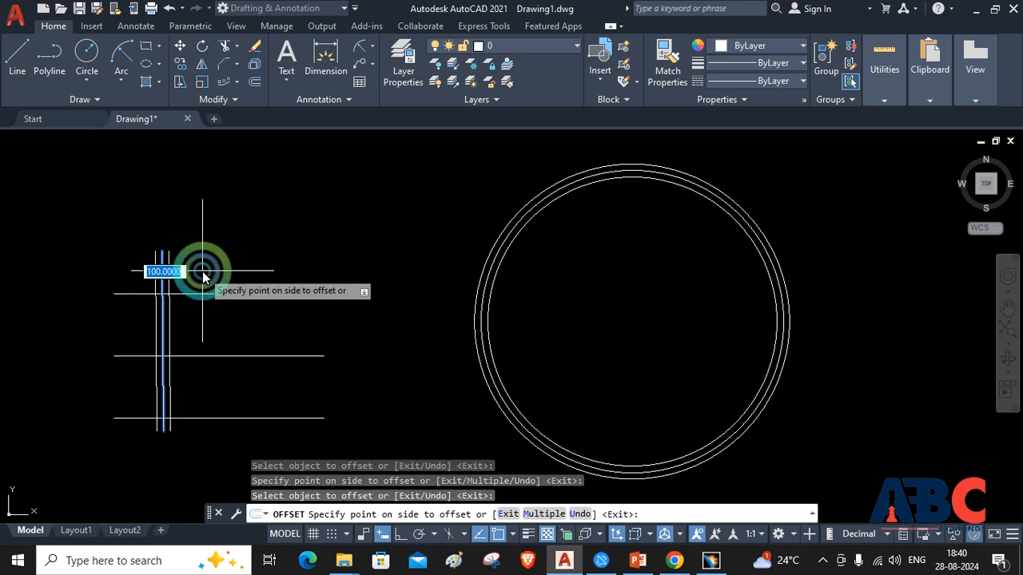
{"action": "left_click", "coordinate": [202, 273]}
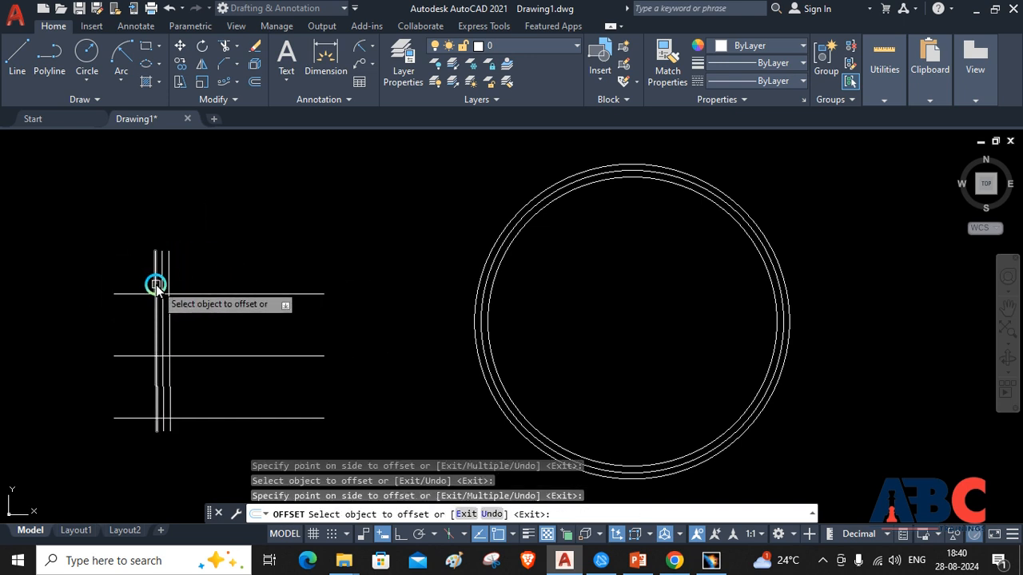
{"action": "scroll", "coordinate": [156, 284], "scroll_direction": "up", "scroll_amount": 4}
{"action": "scroll", "coordinate": [155, 286], "scroll_direction": "up", "scroll_amount": 4}
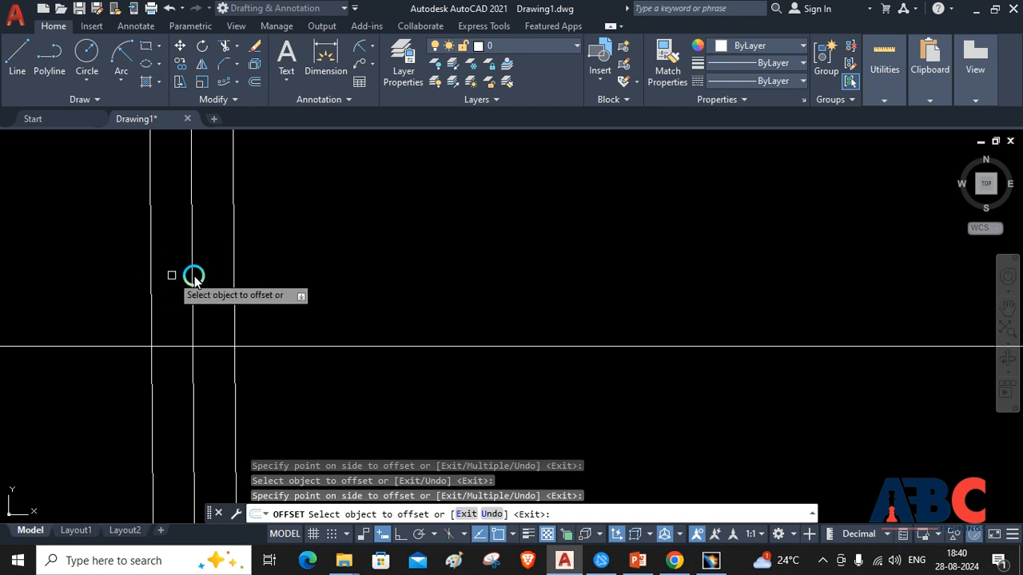
{"action": "scroll", "coordinate": [233, 276], "scroll_direction": "down", "scroll_amount": 2}
{"action": "scroll", "coordinate": [239, 274], "scroll_direction": "down", "scroll_amount": 8}
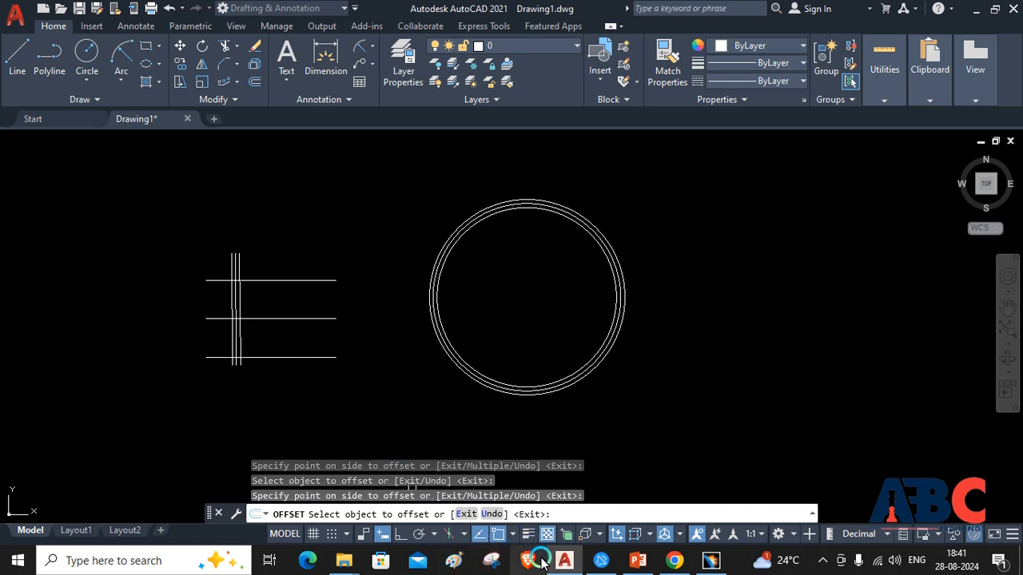
Switch to the PowerPoint notes and review the Rectangular Array, Polar Array and Path Array slides
{"action": "left_click", "coordinate": [567, 563]}
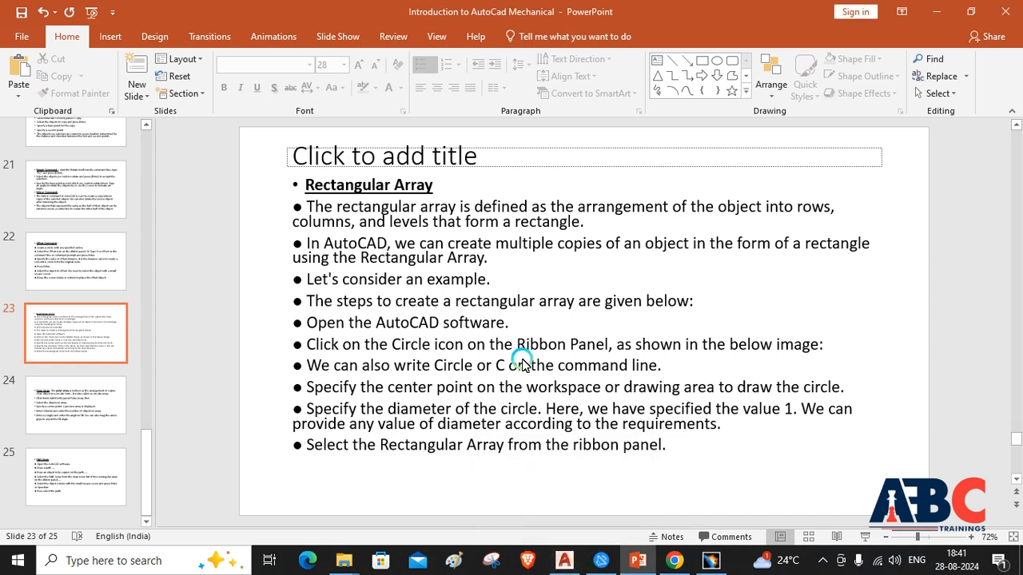
{"action": "scroll", "coordinate": [465, 373], "scroll_direction": "down", "scroll_amount": 1}
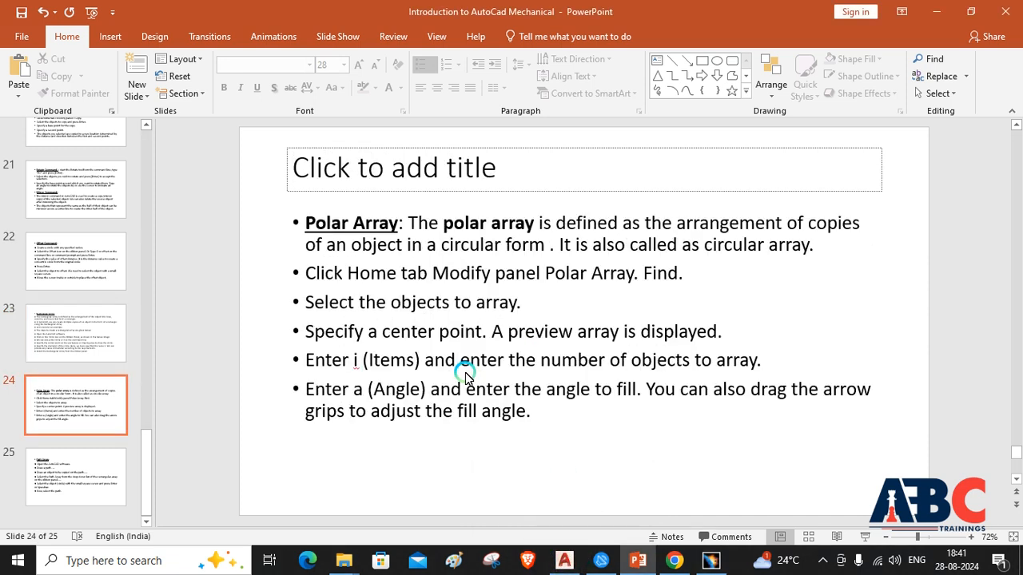
{"action": "scroll", "coordinate": [465, 372], "scroll_direction": "down", "scroll_amount": 1}
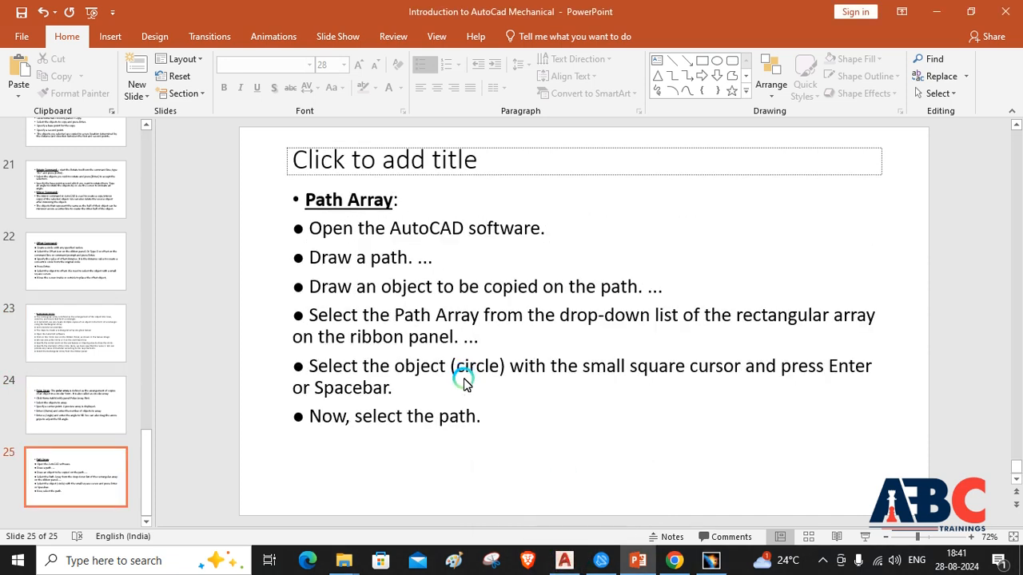